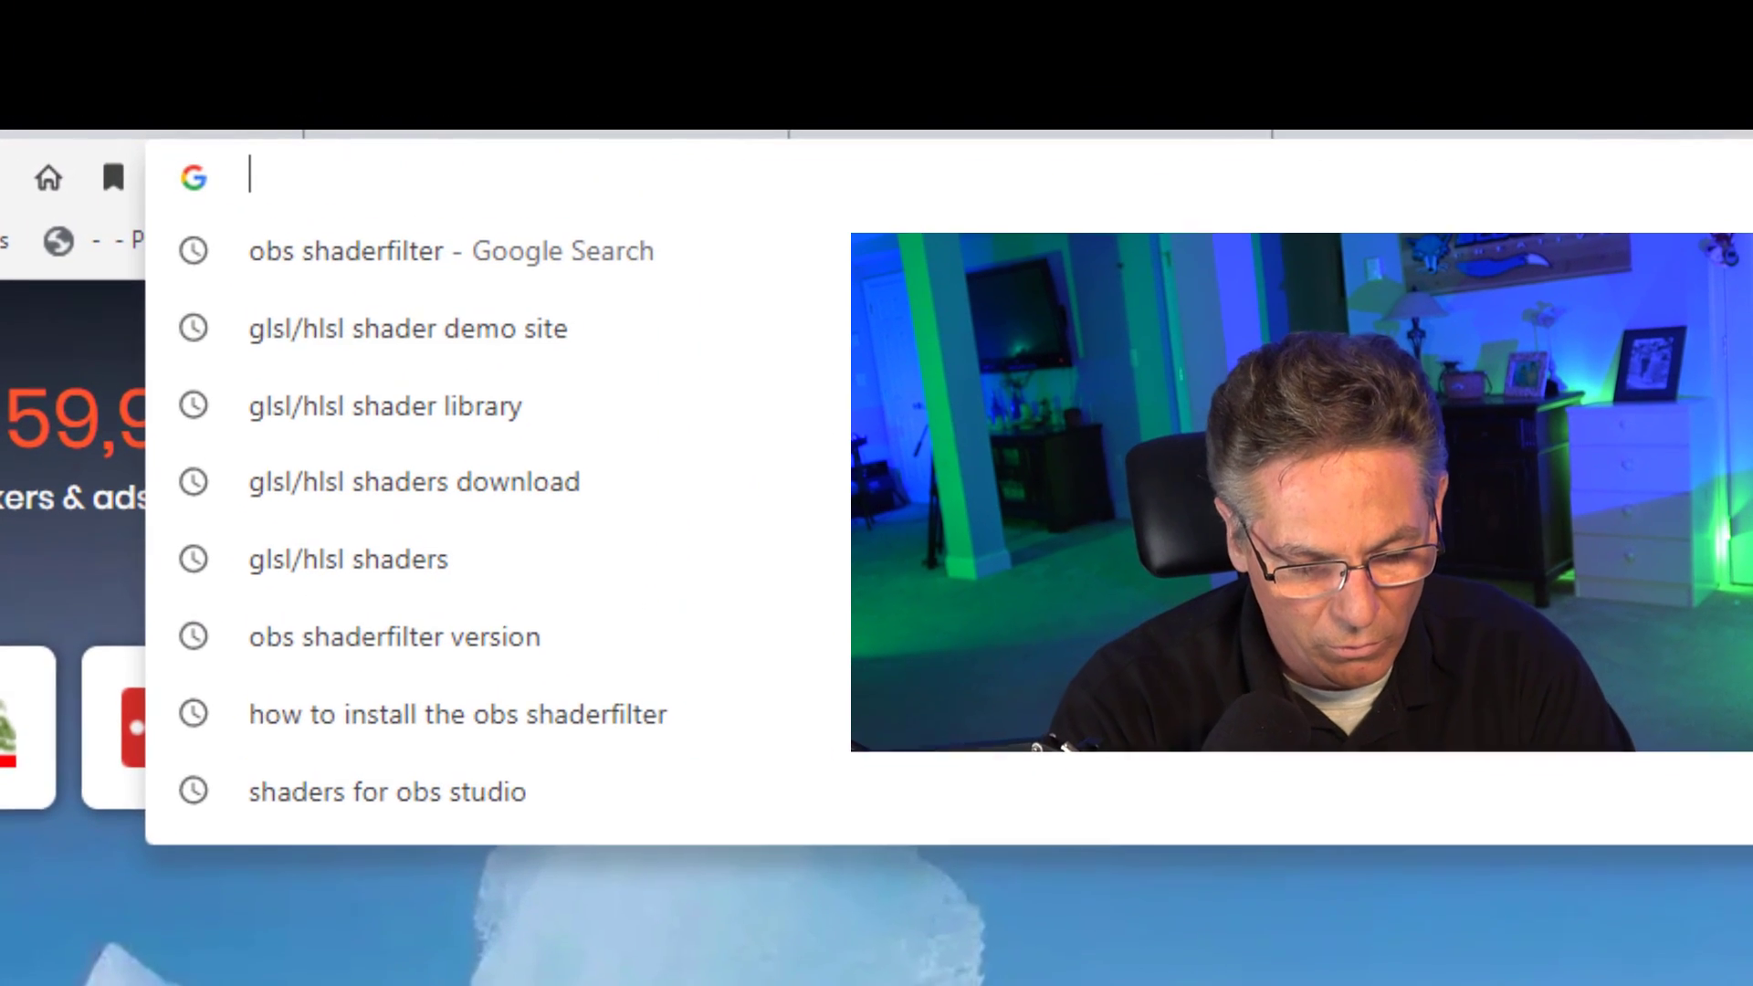
{"action": "type", "text": "obs "}
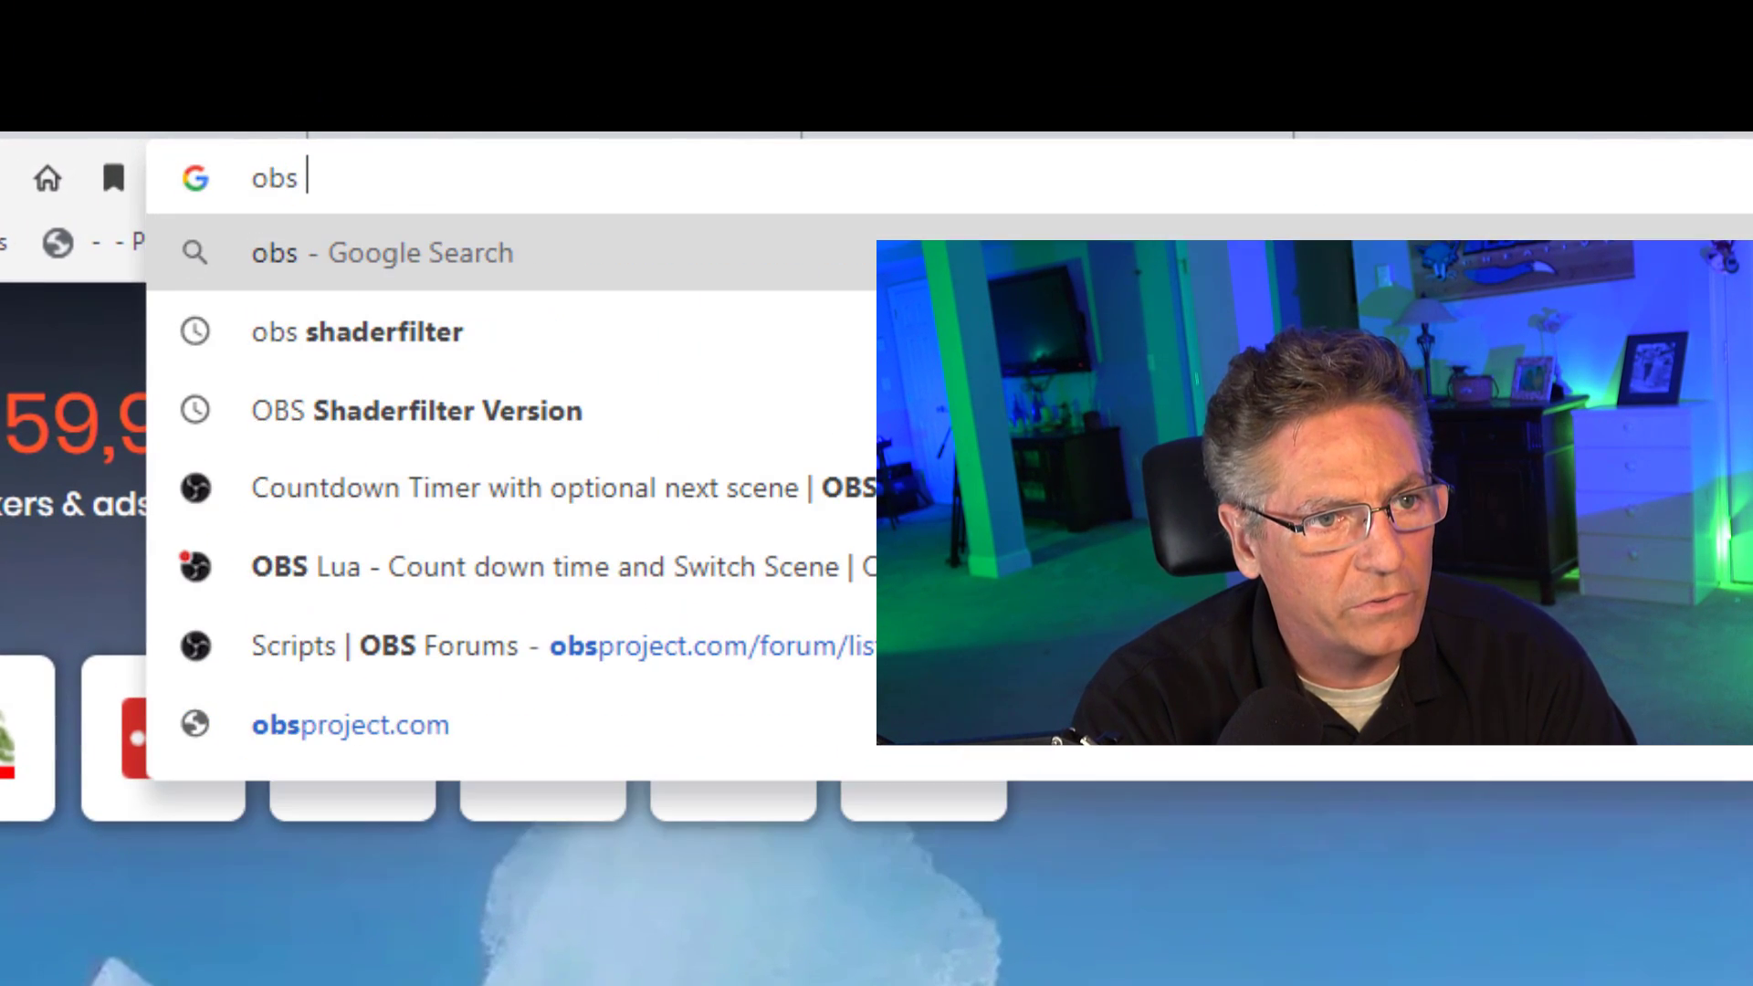
{"action": "type", "text": " shaderf"}
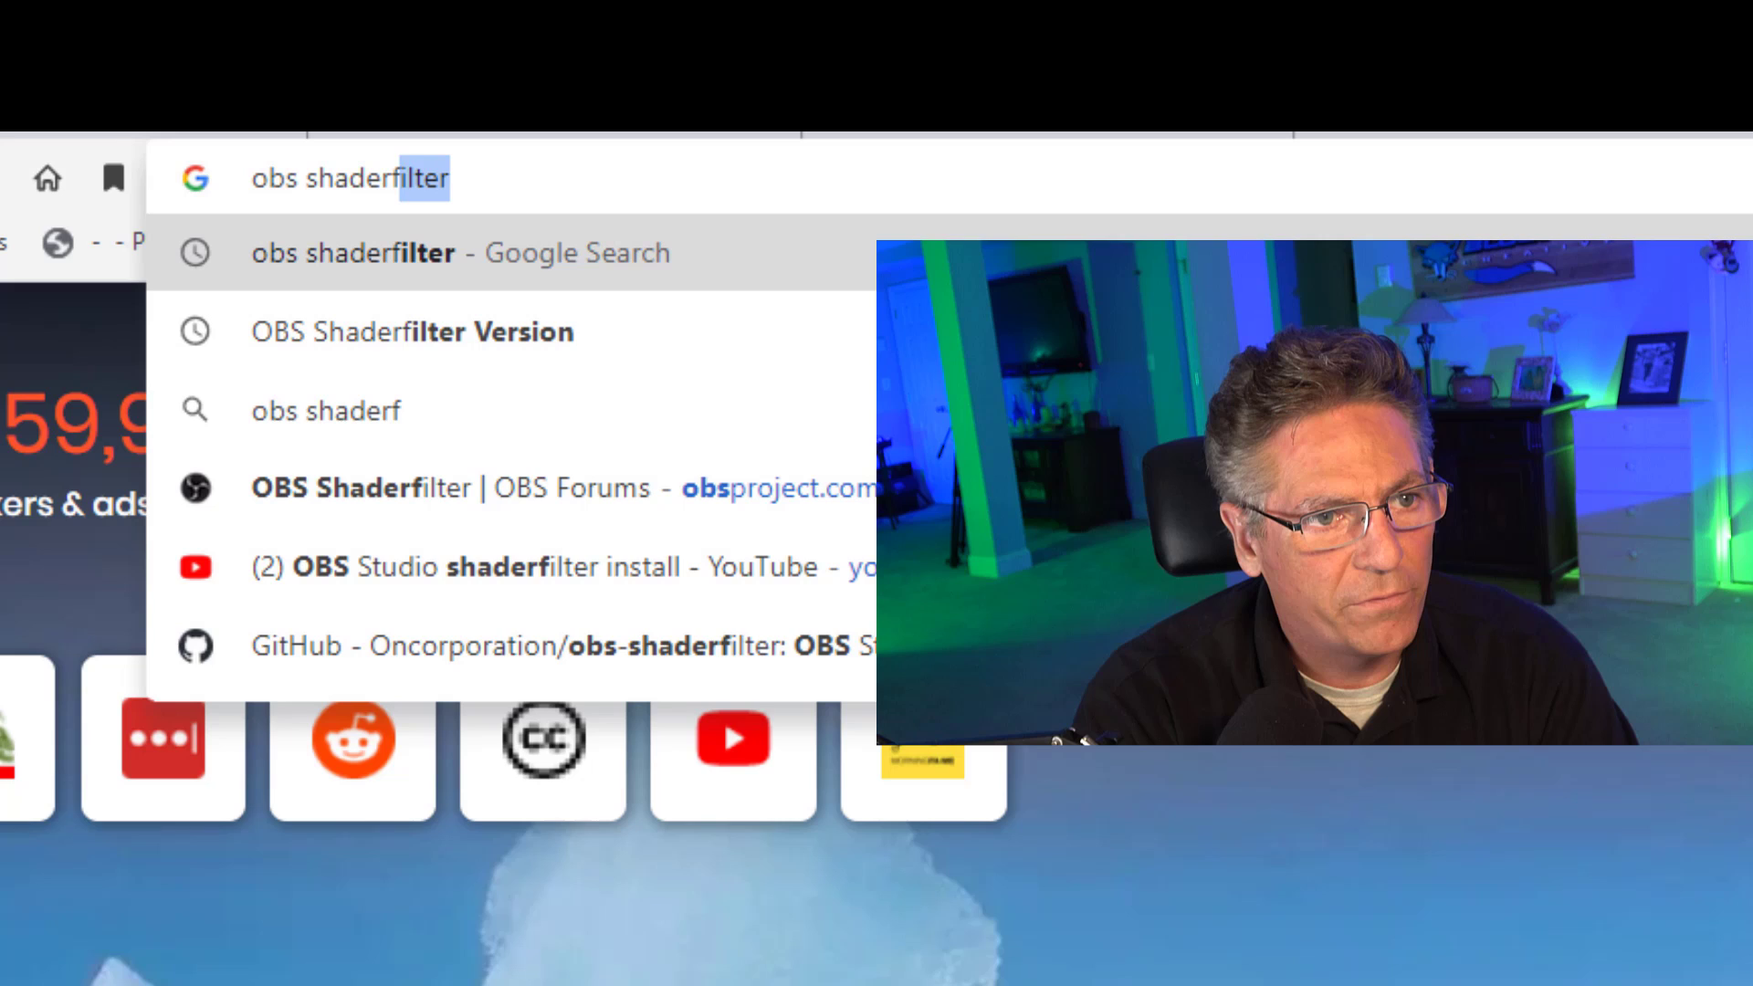
{"action": "type", "text": "ilter"}
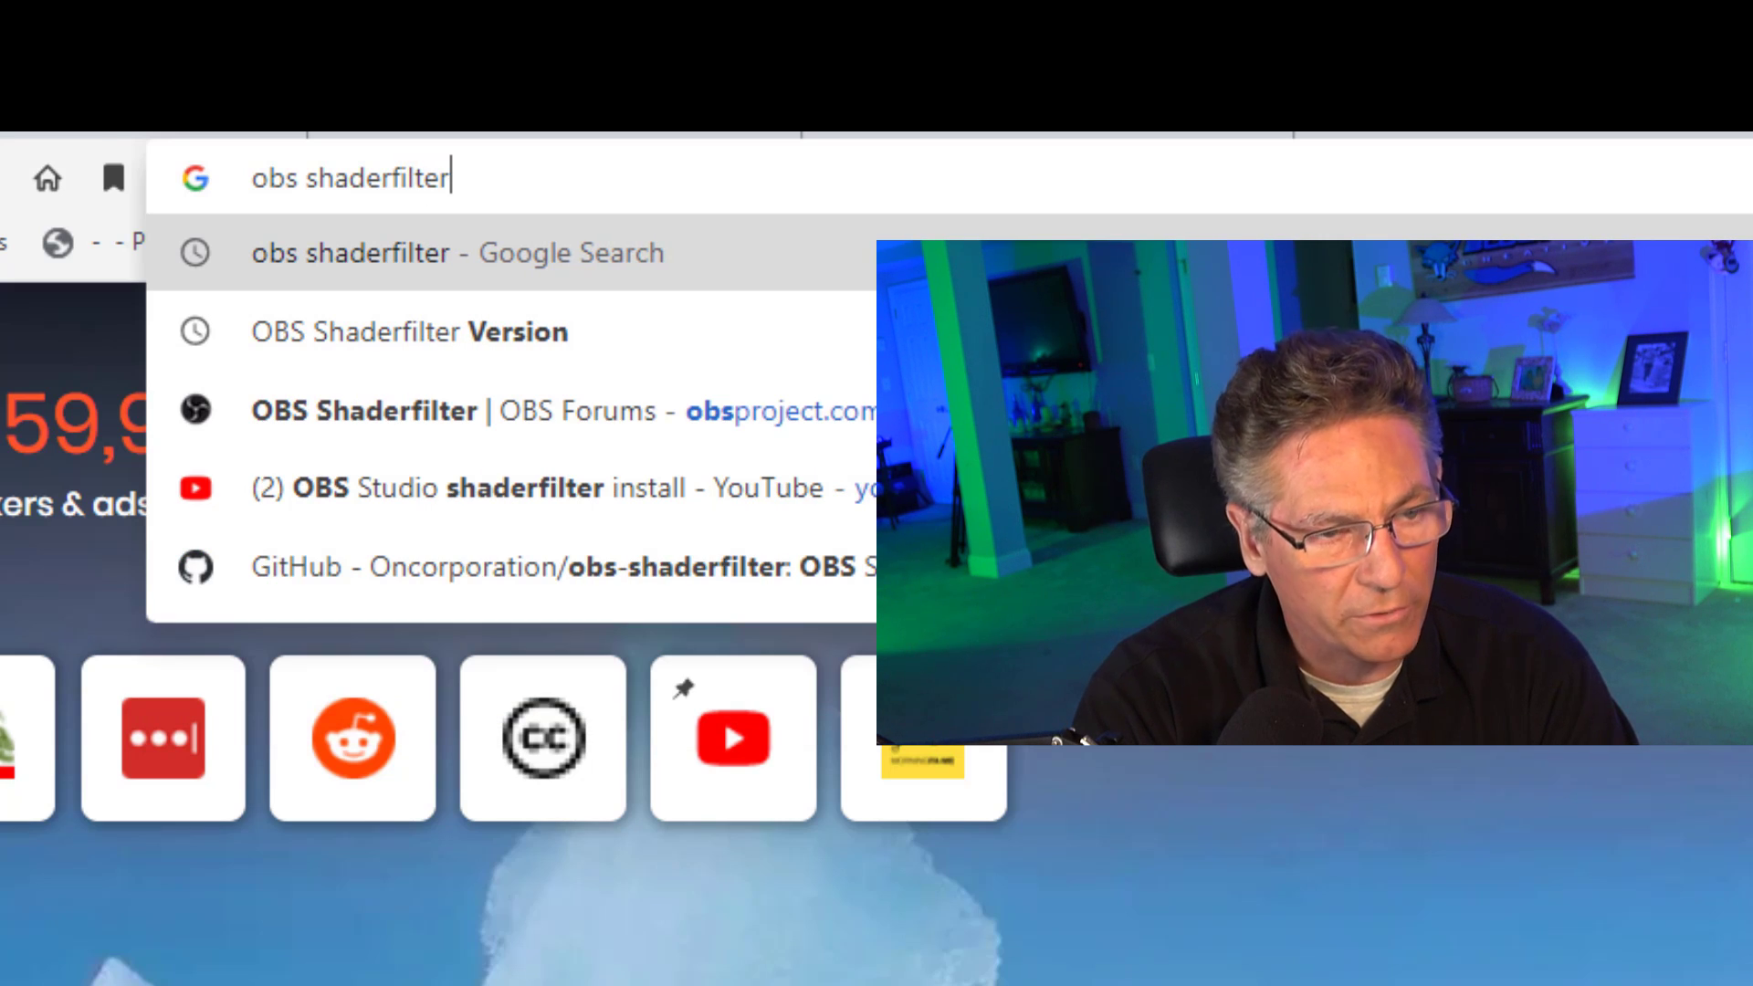
- Run the Google search for 'obs shaderfilter'
{"action": "key", "text": "Return"}
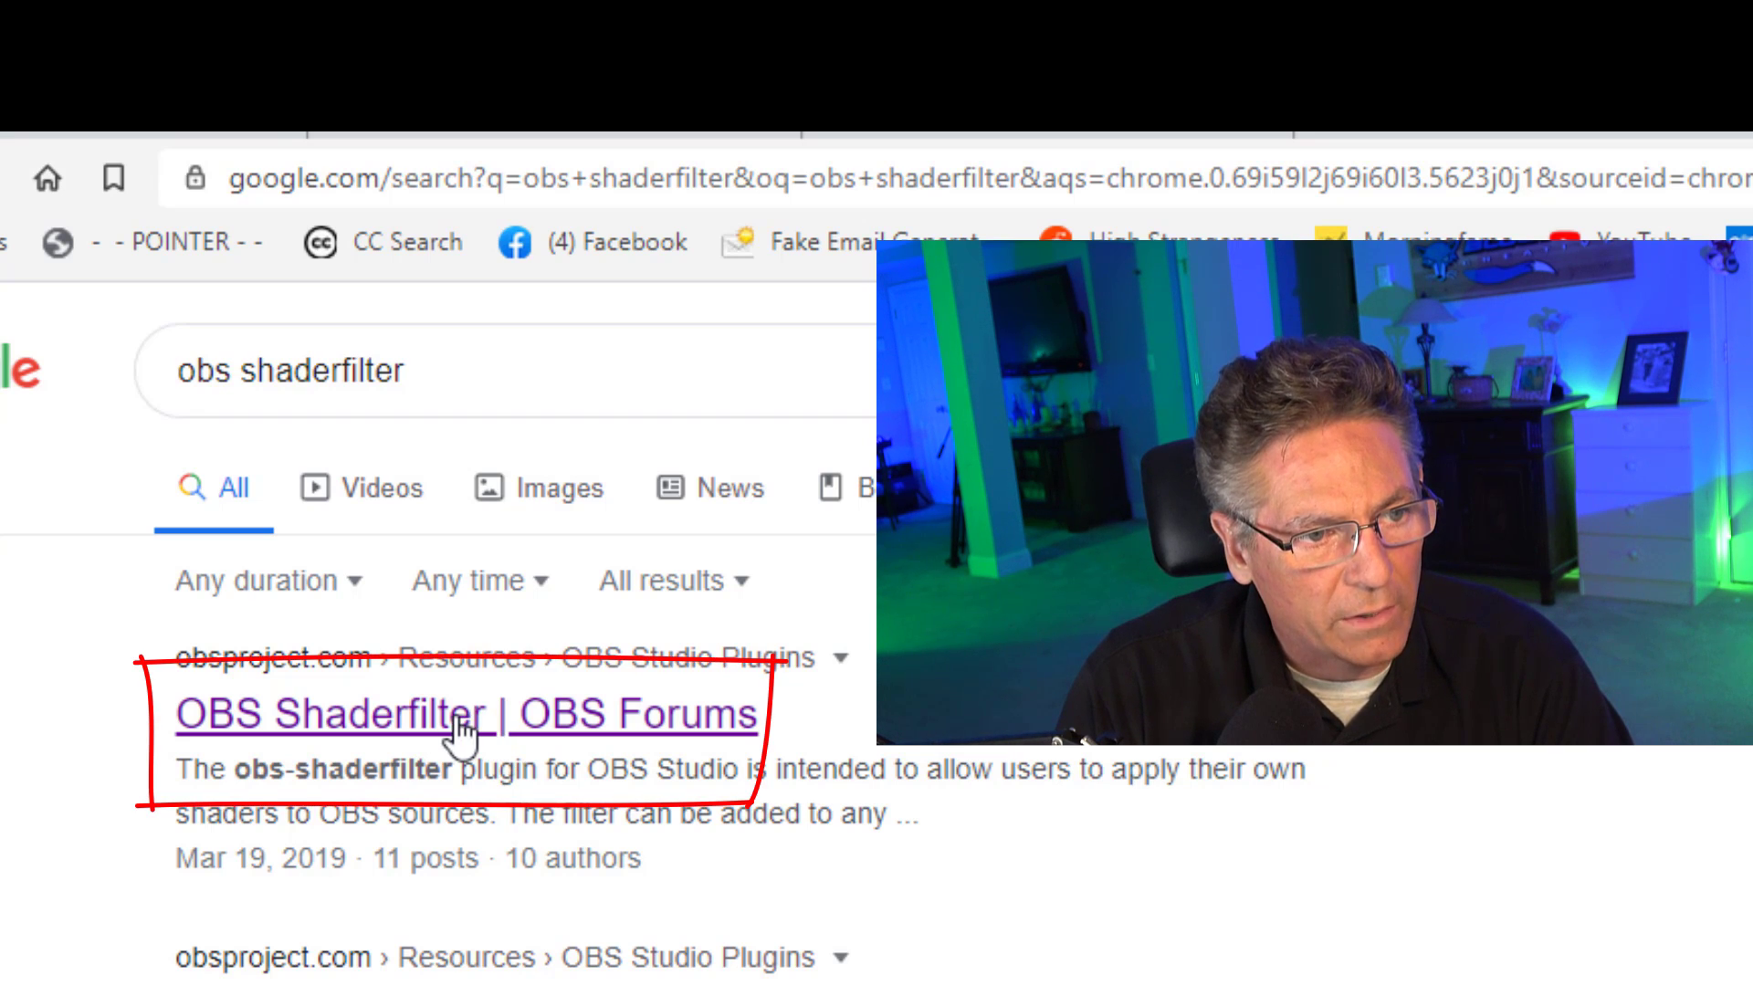
- Download obs-shaderfilter-win.zip from the OBS Shaderfilter forum page
{"action": "left_click", "coordinate": [466, 731]}
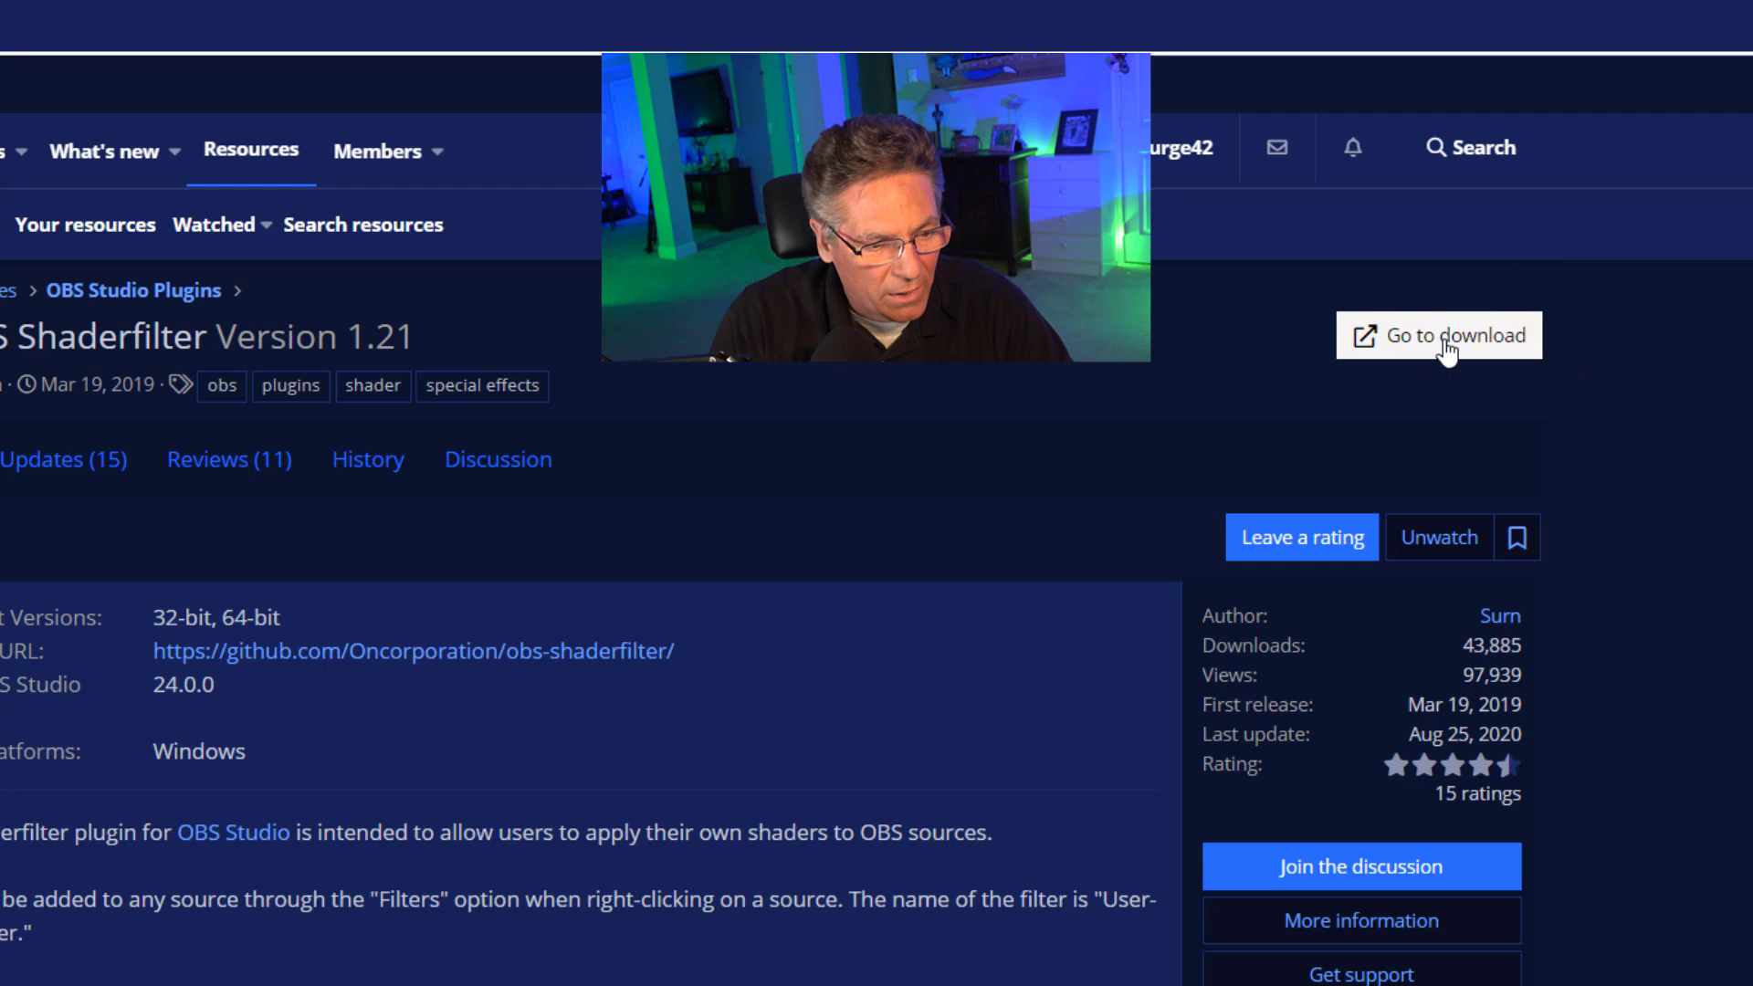
{"action": "left_click", "coordinate": [1449, 340]}
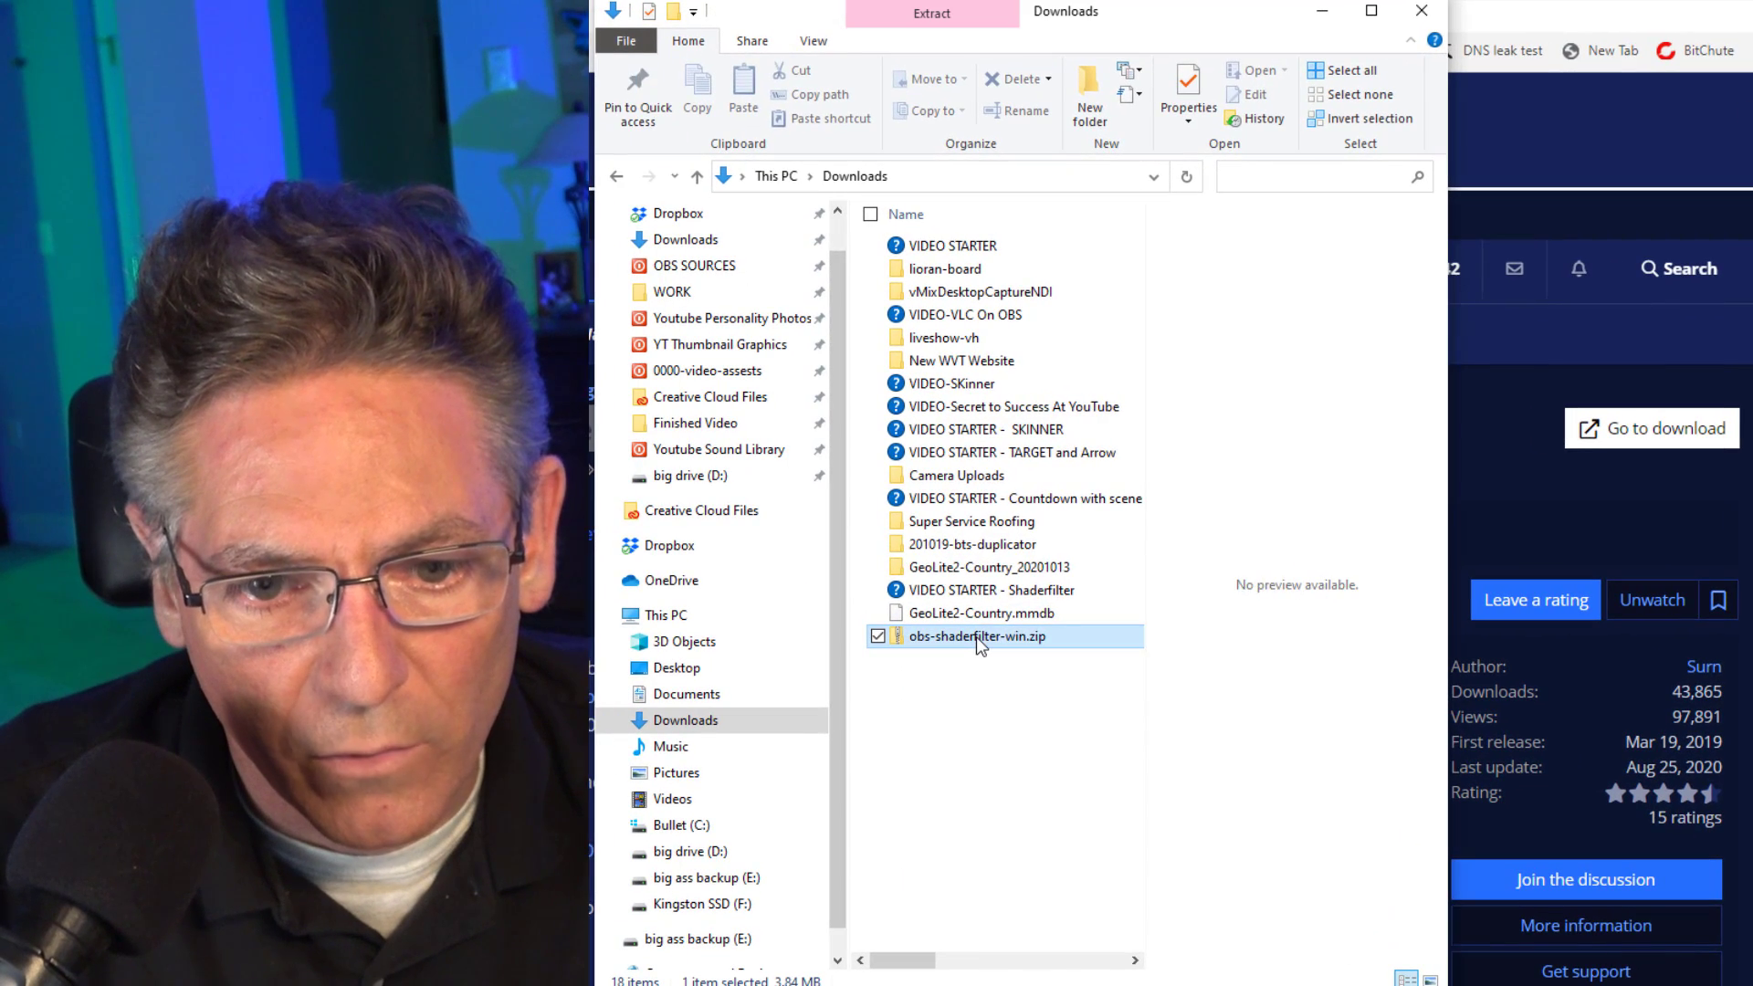
- Extract the plugin zip into Downloads with 7-Zip and show the zip contents in a second Explorer window
{"action": "right_click", "coordinate": [977, 637]}
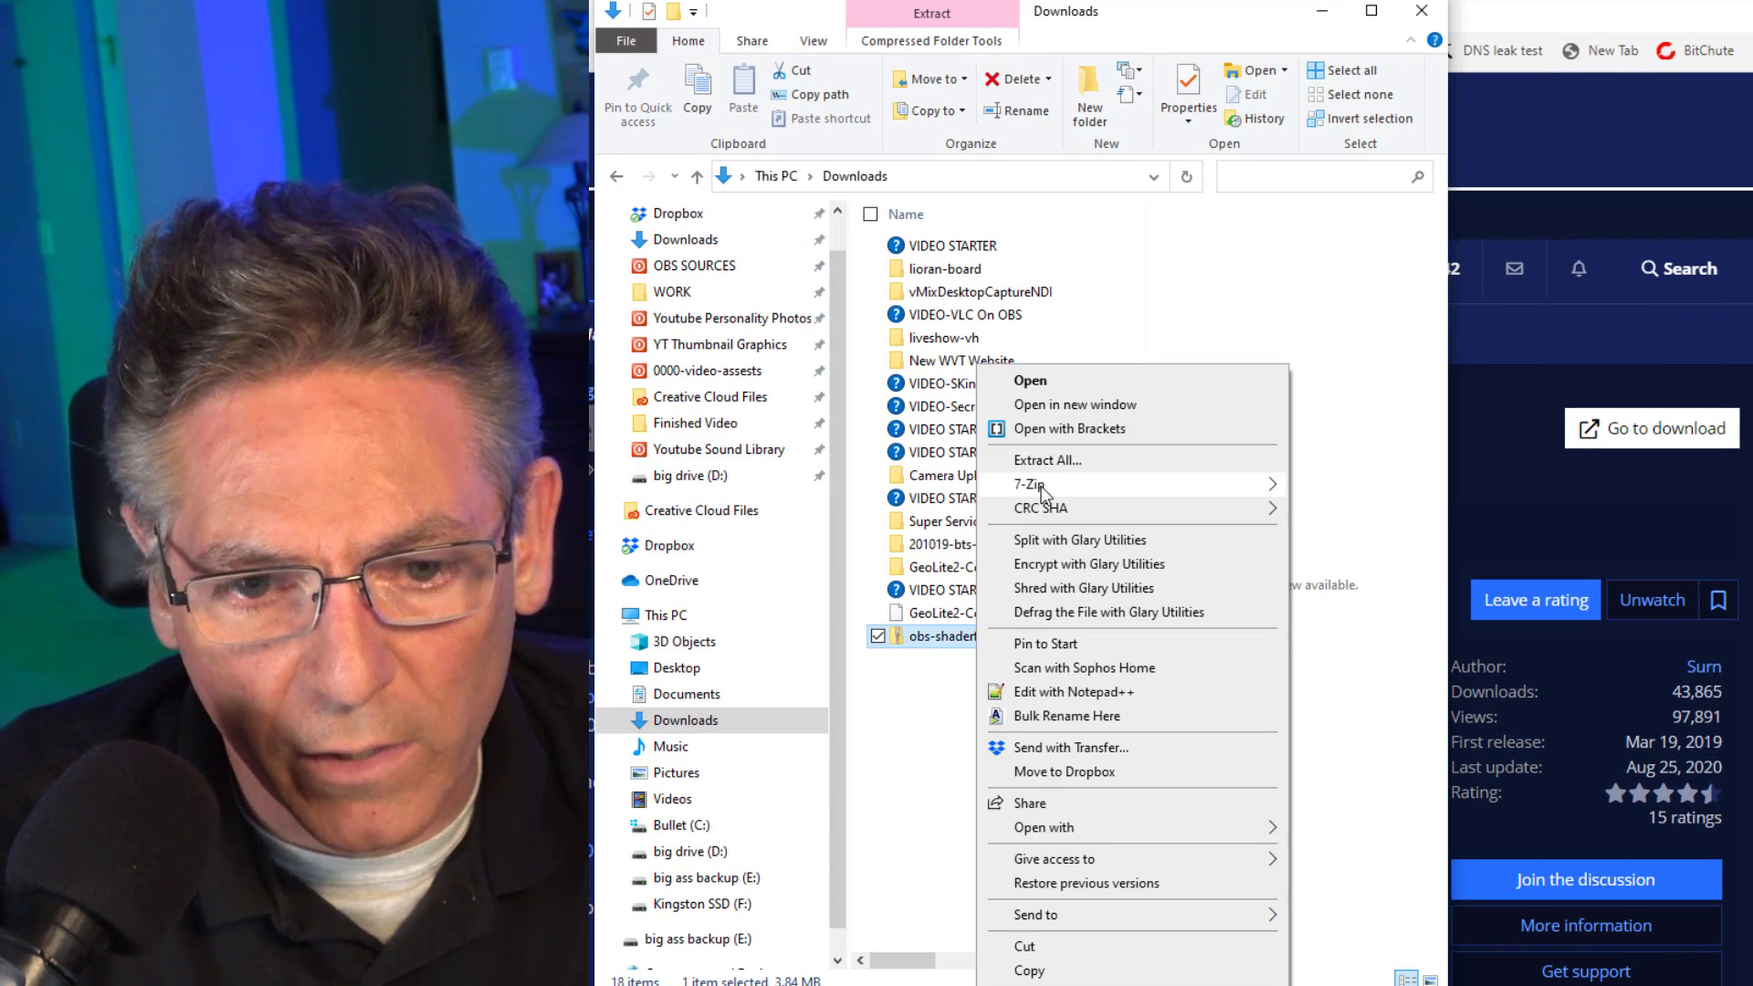
{"action": "mouse_move", "coordinate": [1030, 484]}
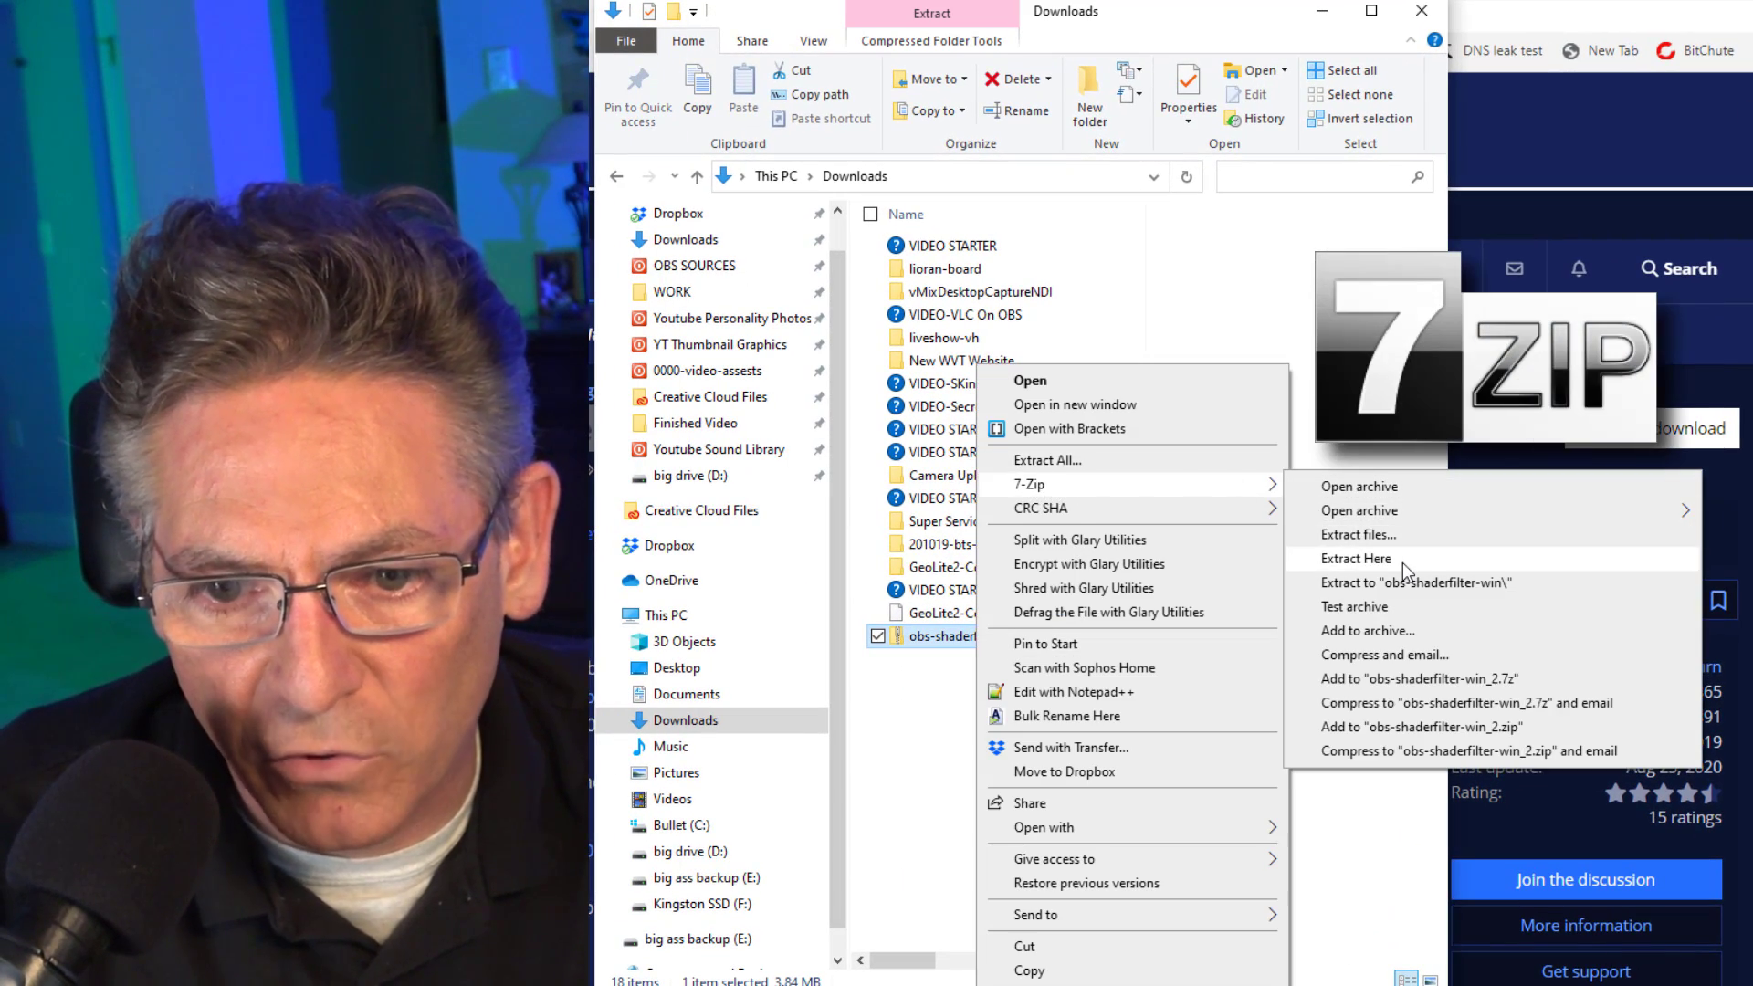
{"action": "left_click", "coordinate": [1403, 564]}
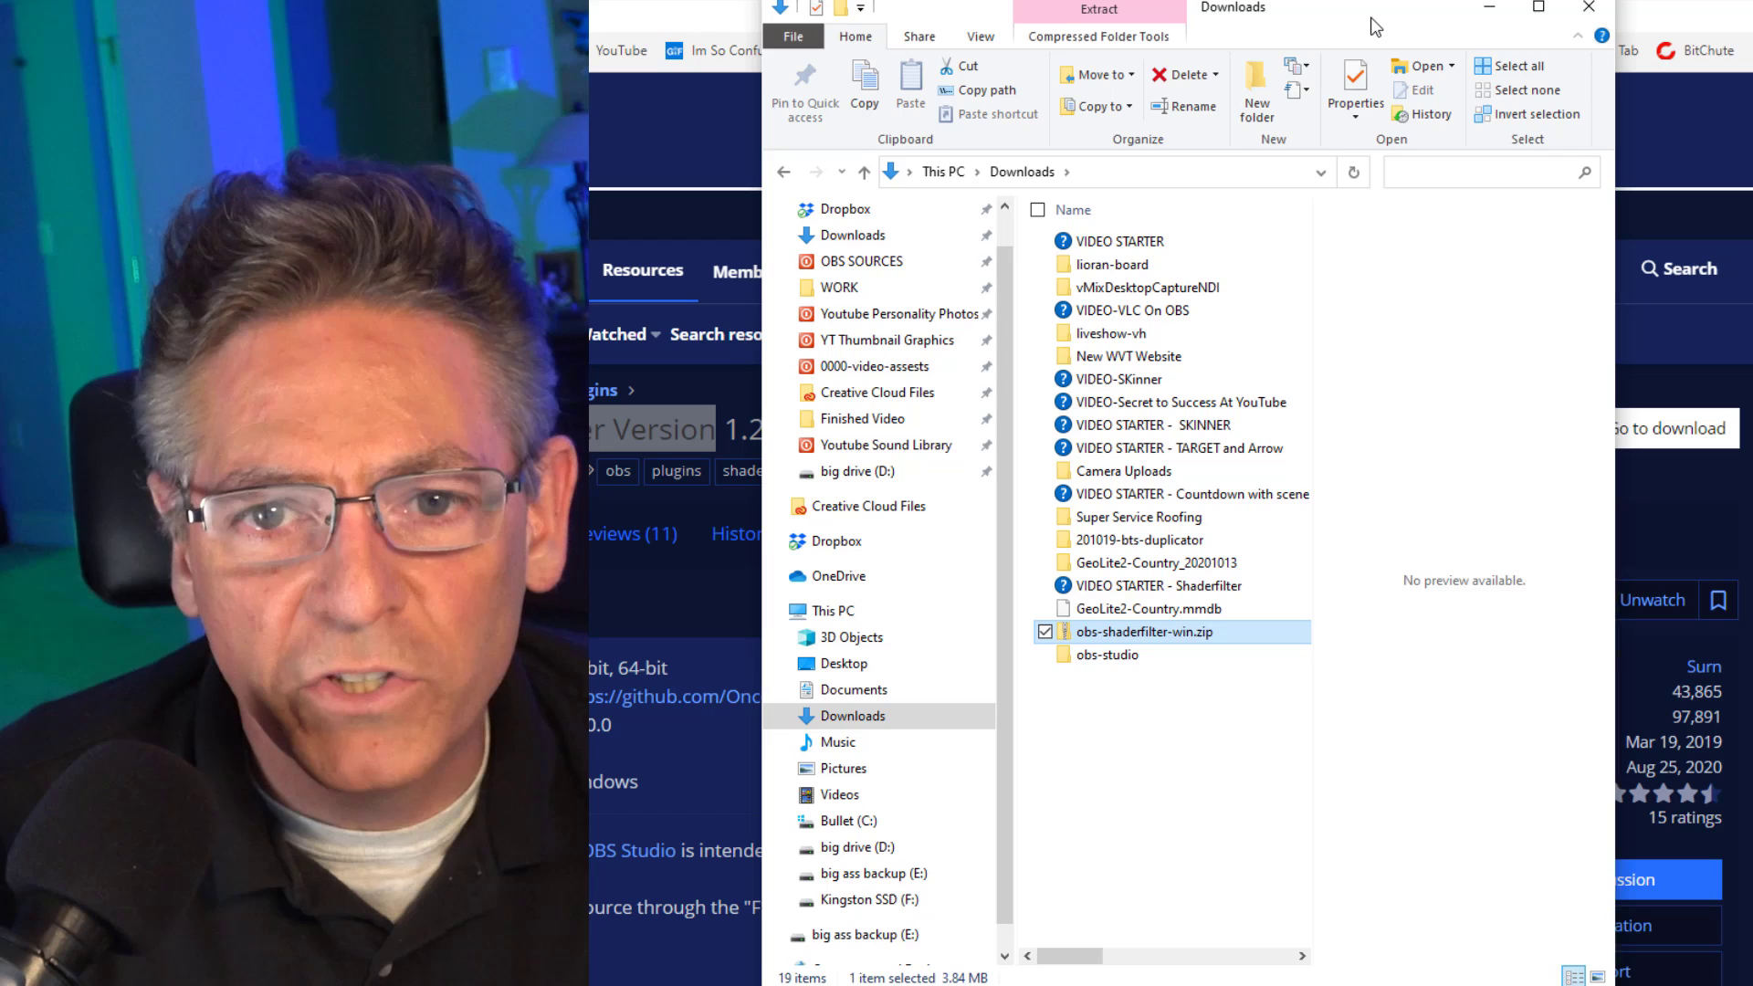
{"action": "left_click_drag", "start_coordinate": [1203, 30], "coordinate": [1377, 22]}
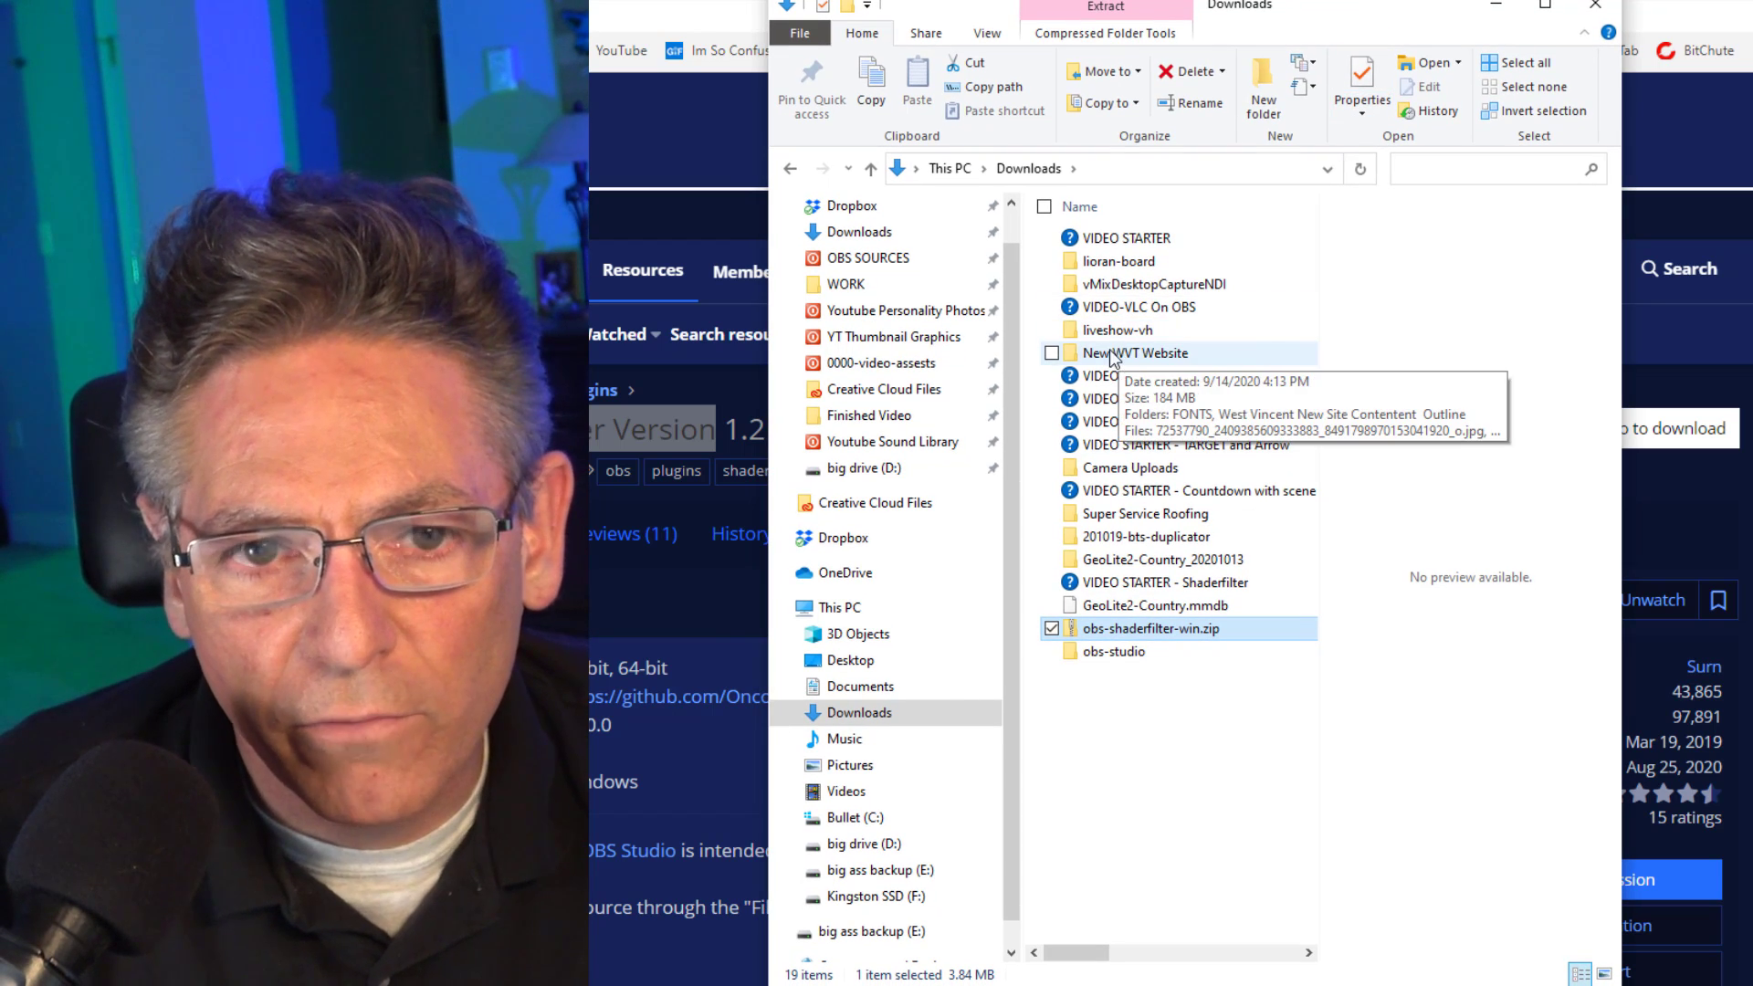
{"action": "left_click", "coordinate": [804, 40]}
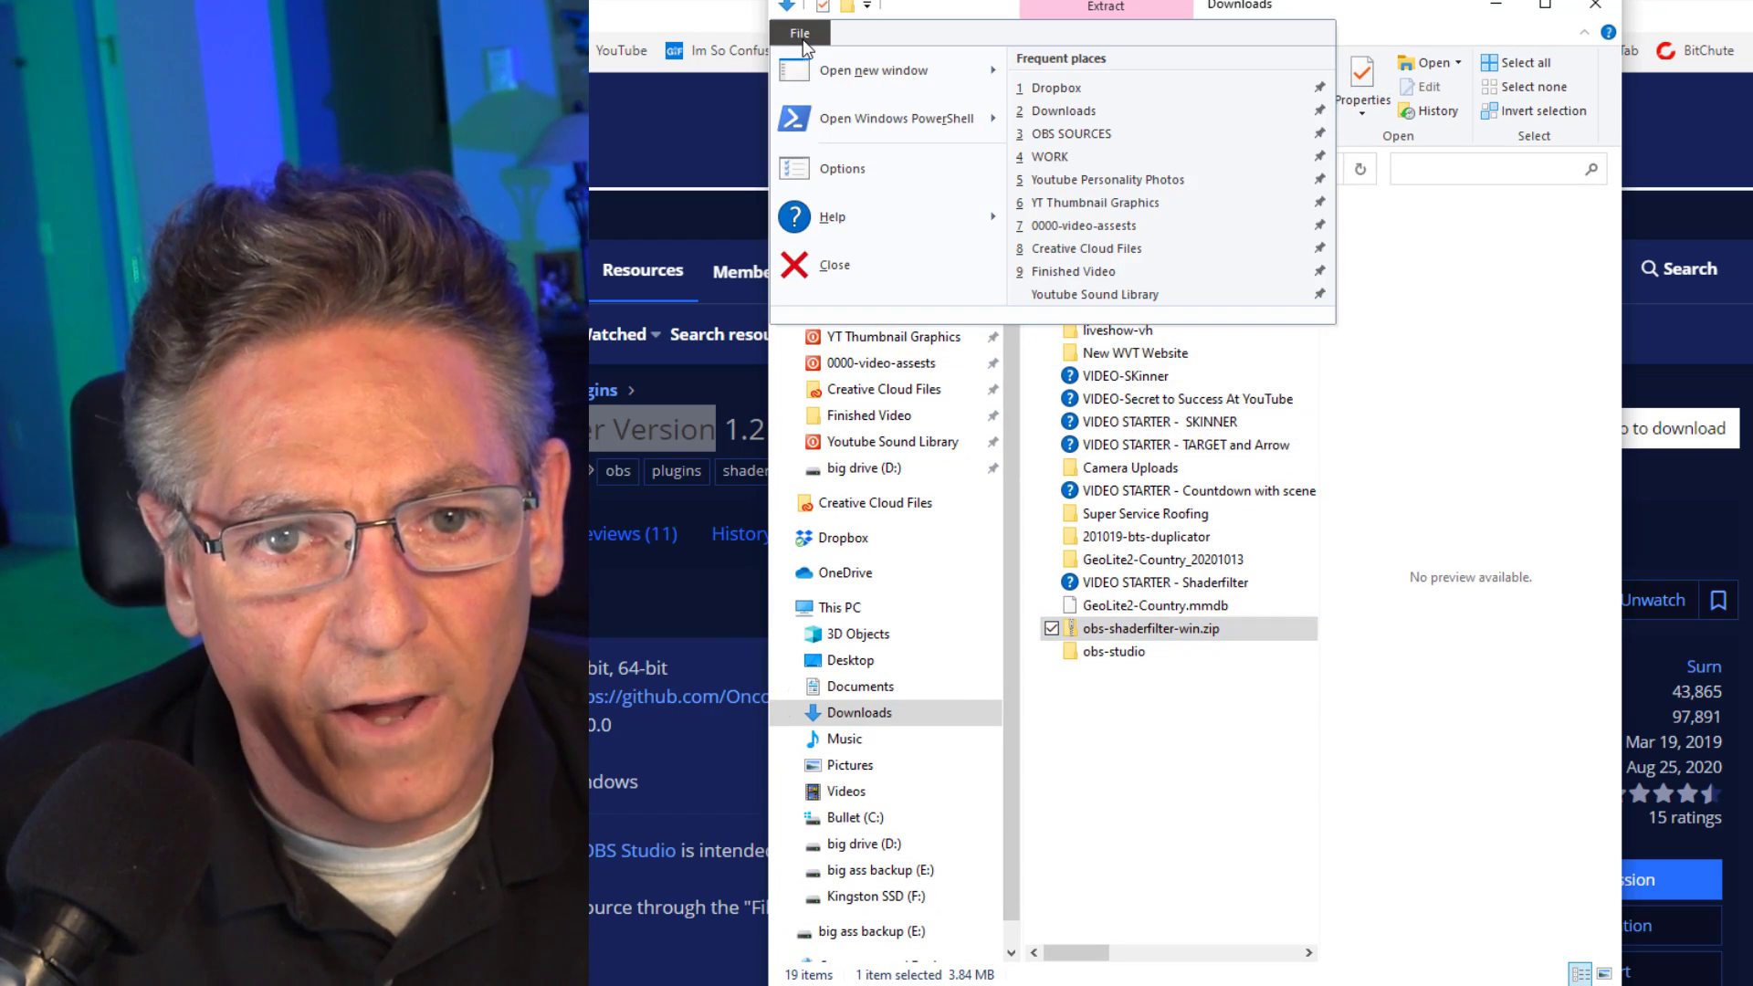
{"action": "left_click", "coordinate": [848, 69]}
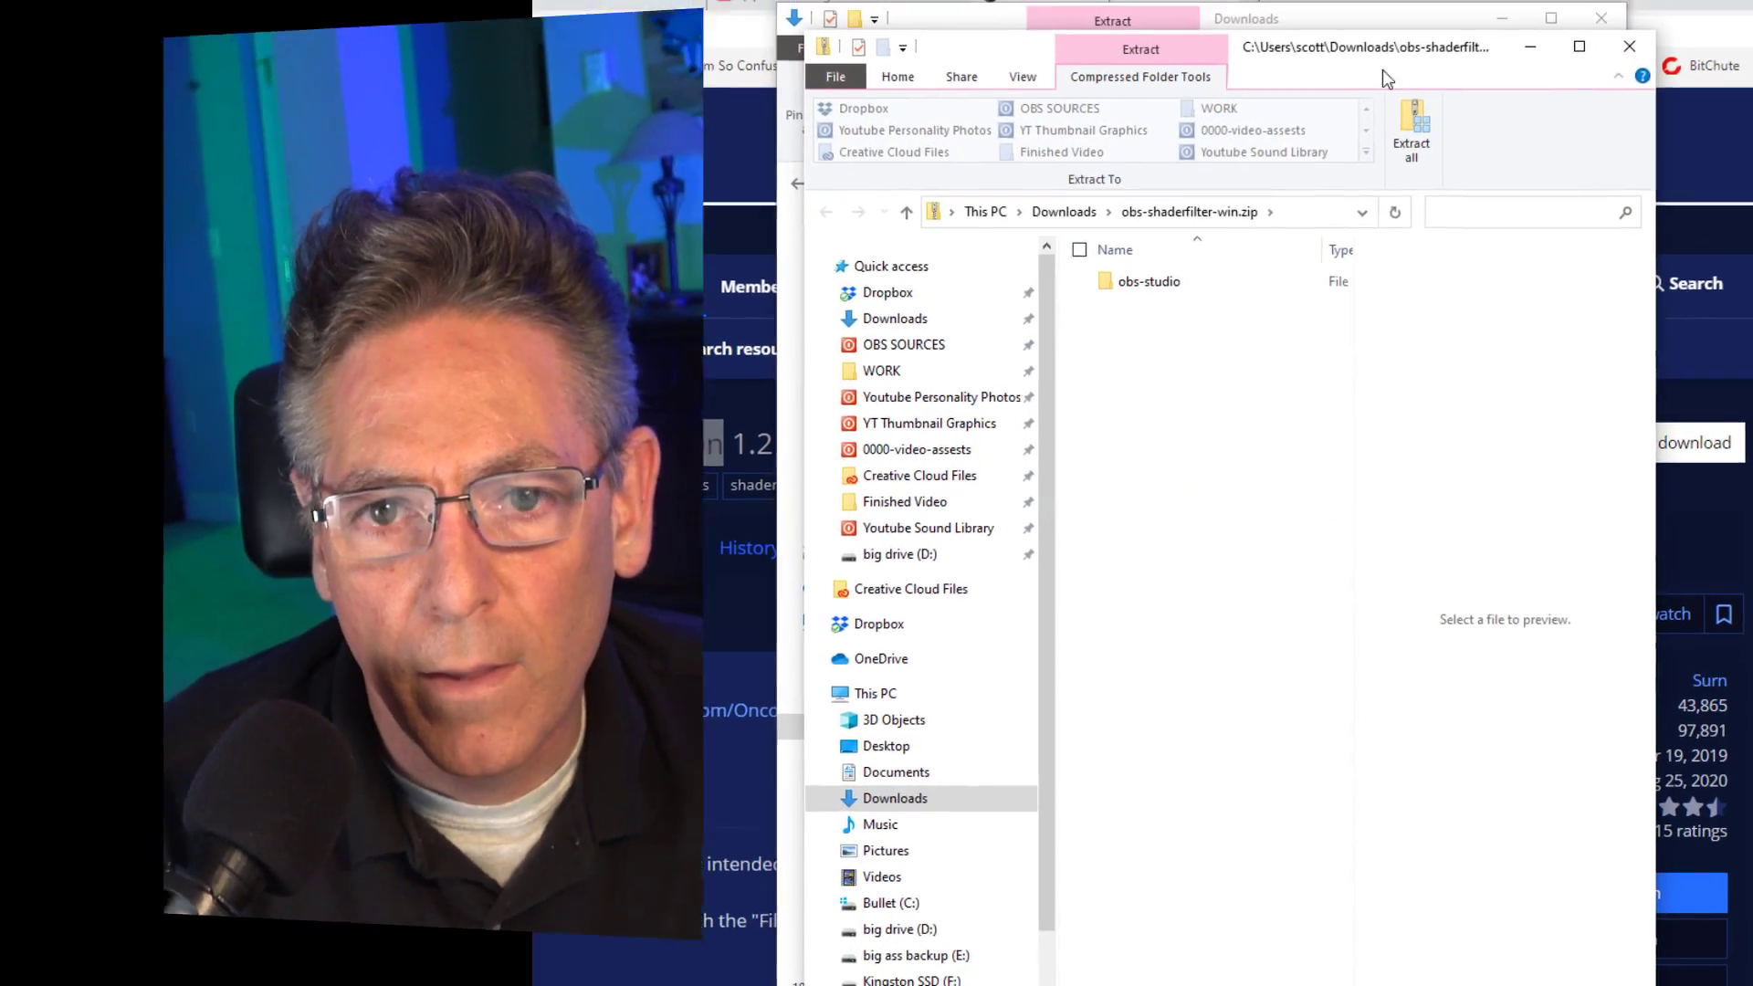
- Arrange the two Explorer windows side by side
{"action": "left_click_drag", "start_coordinate": [1370, 41], "coordinate": [672, 172]}
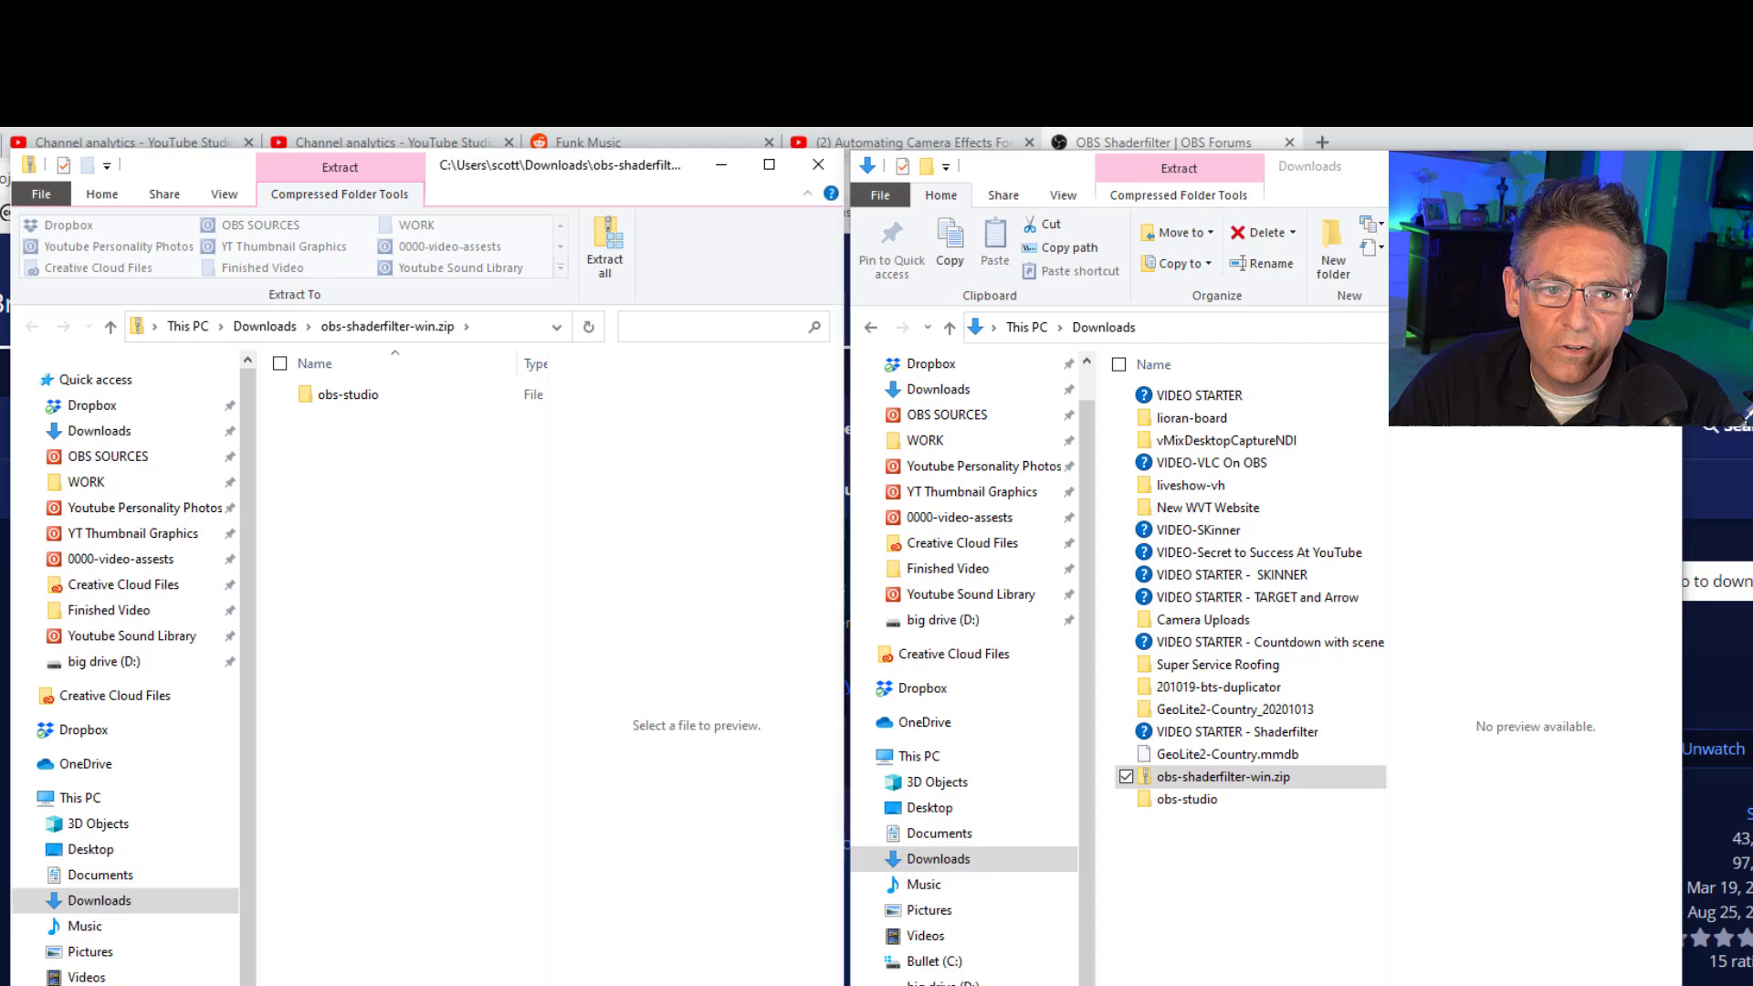
{"action": "left_click_drag", "start_coordinate": [1334, 170], "coordinate": [1445, 167]}
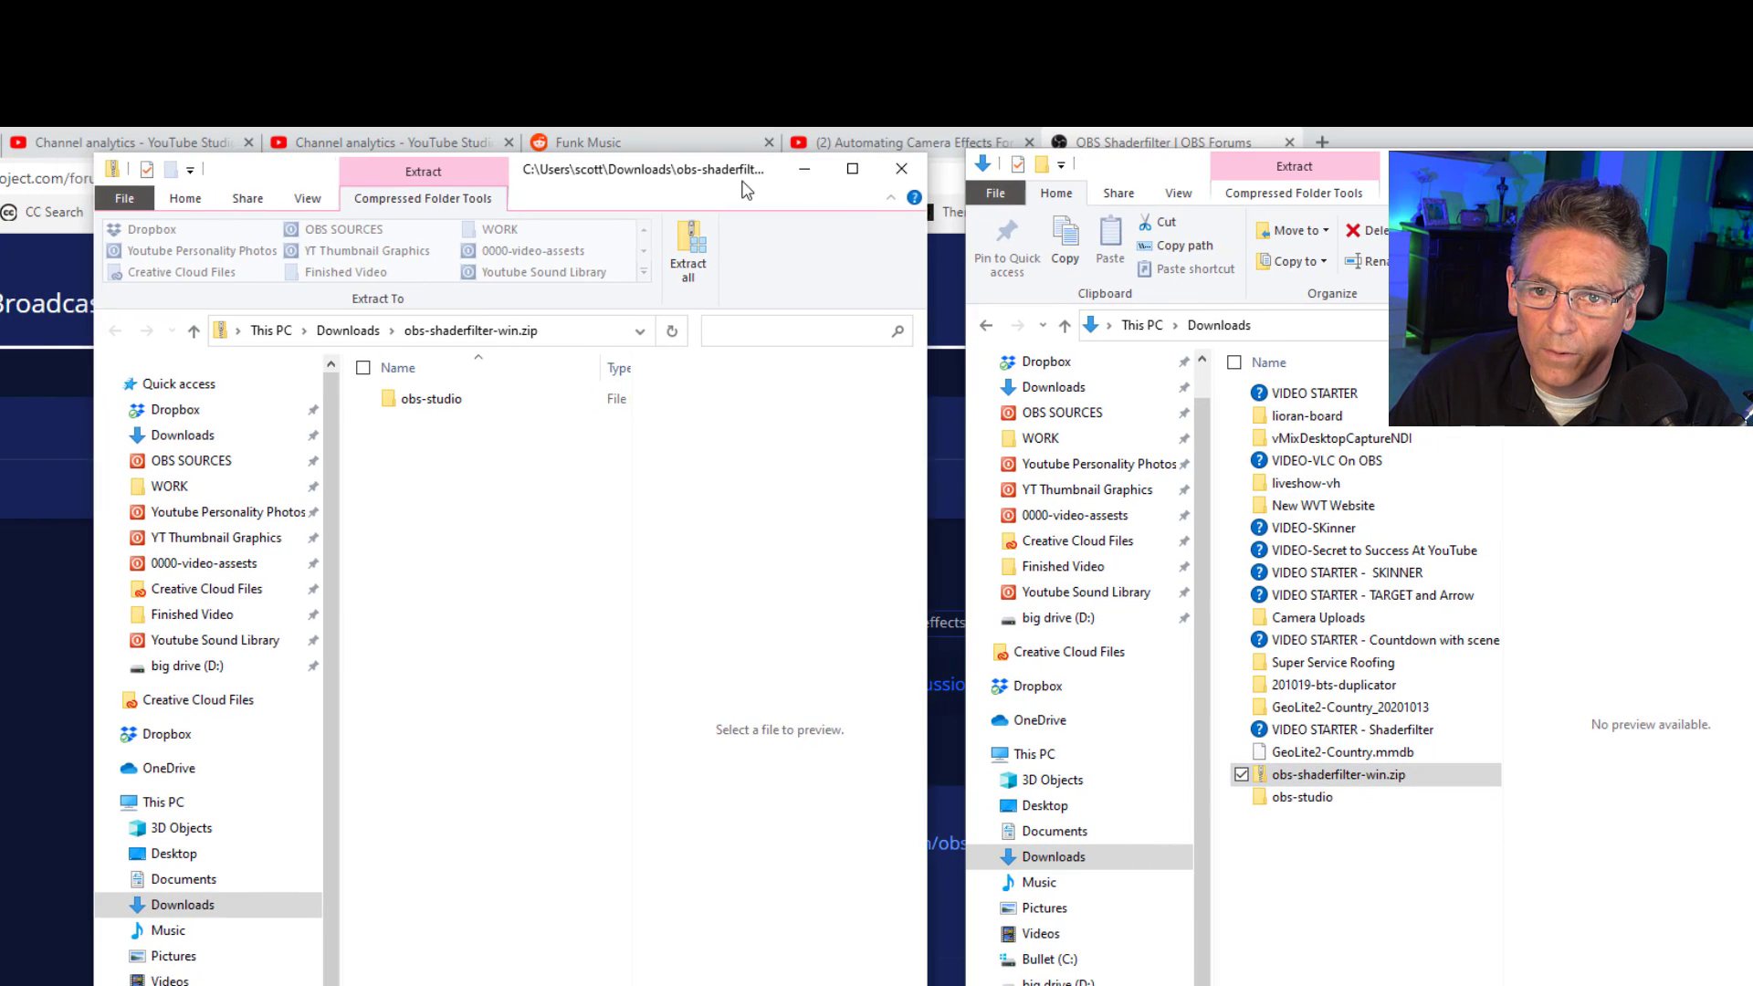
{"action": "left_click_drag", "start_coordinate": [662, 171], "coordinate": [778, 177]}
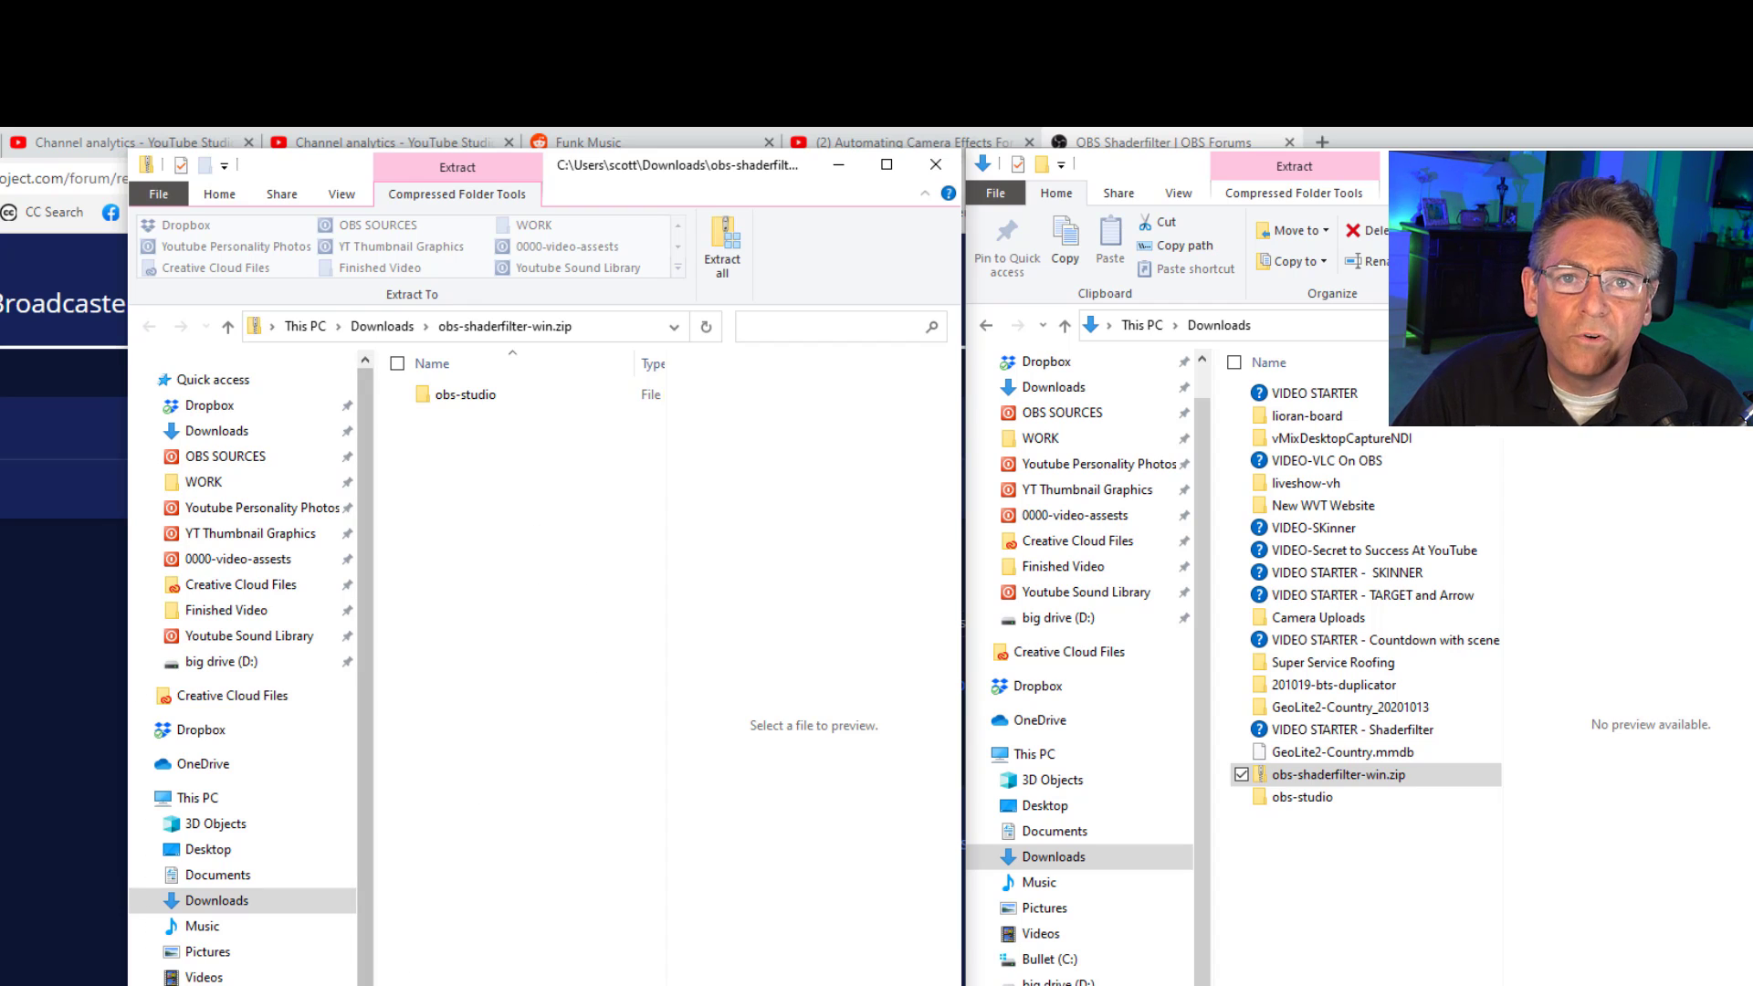
{"action": "scroll", "coordinate": [247, 616], "scroll_direction": "down", "scroll_amount": 2}
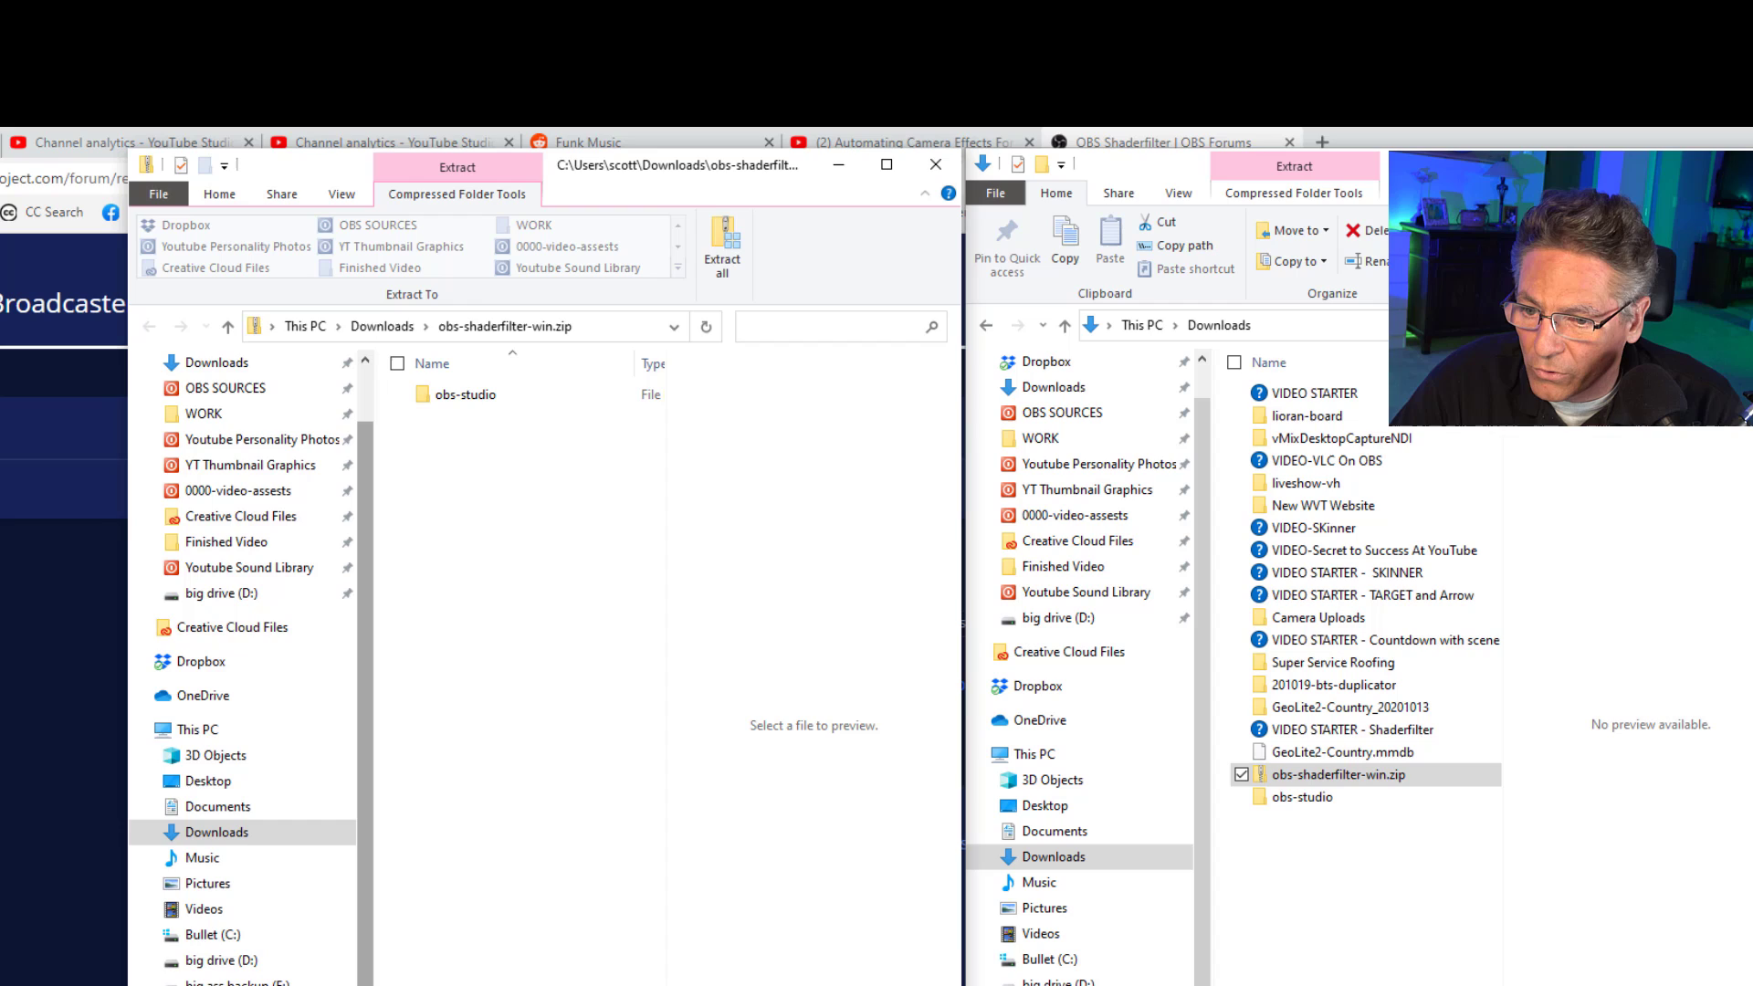
- Navigate the left window to C:\Program Files\obs-studio
{"action": "left_click", "coordinate": [212, 935]}
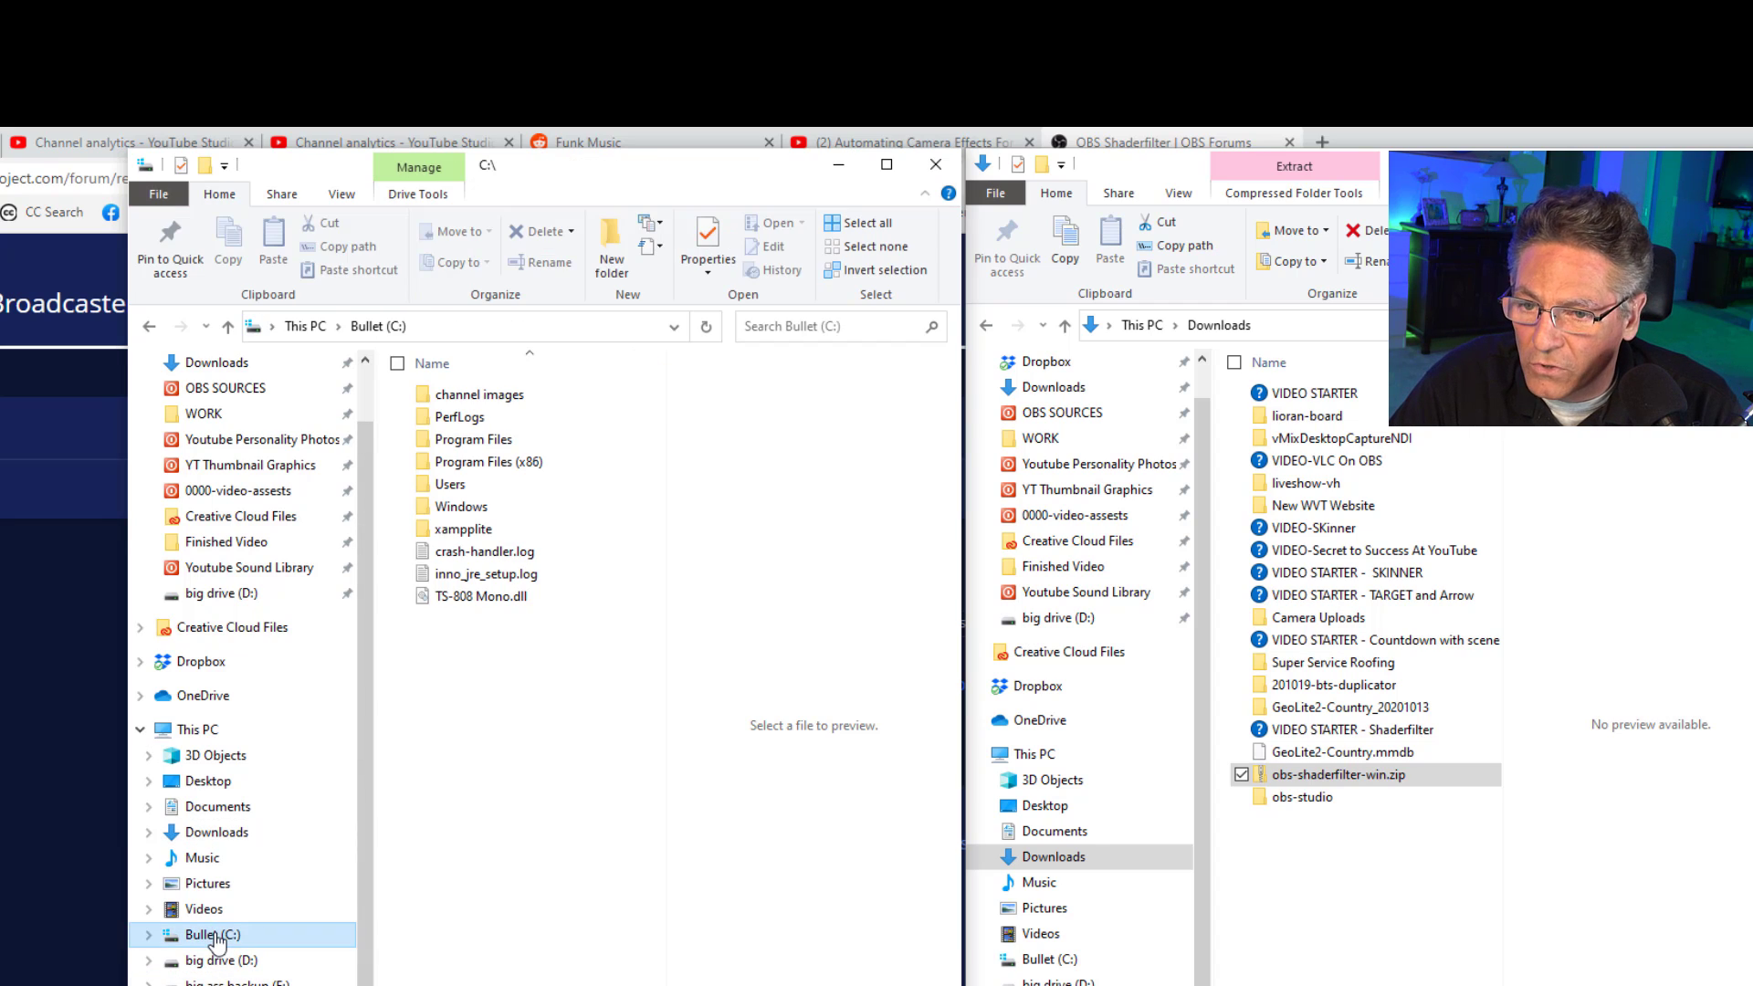
{"action": "left_click", "coordinate": [477, 440]}
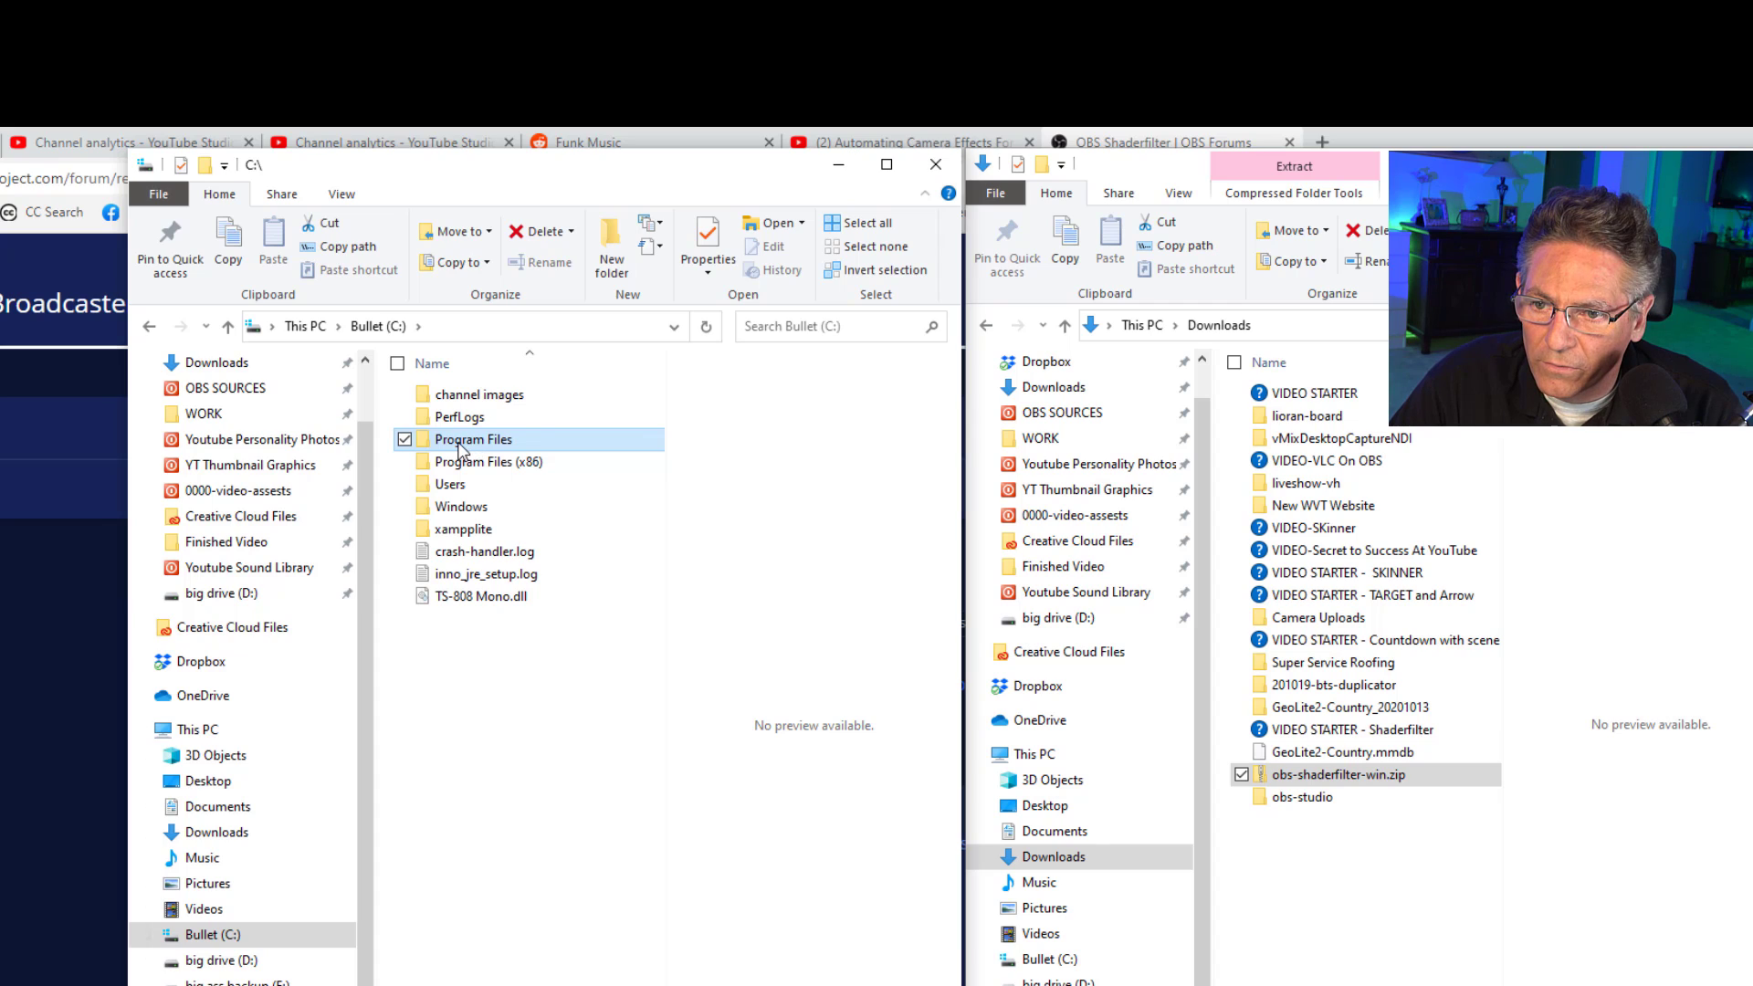
{"action": "double_click", "coordinate": [472, 439]}
{"action": "scroll", "coordinate": [521, 658], "scroll_direction": "down", "scroll_amount": 5}
{"action": "scroll", "coordinate": [493, 686], "scroll_direction": "down", "scroll_amount": 3}
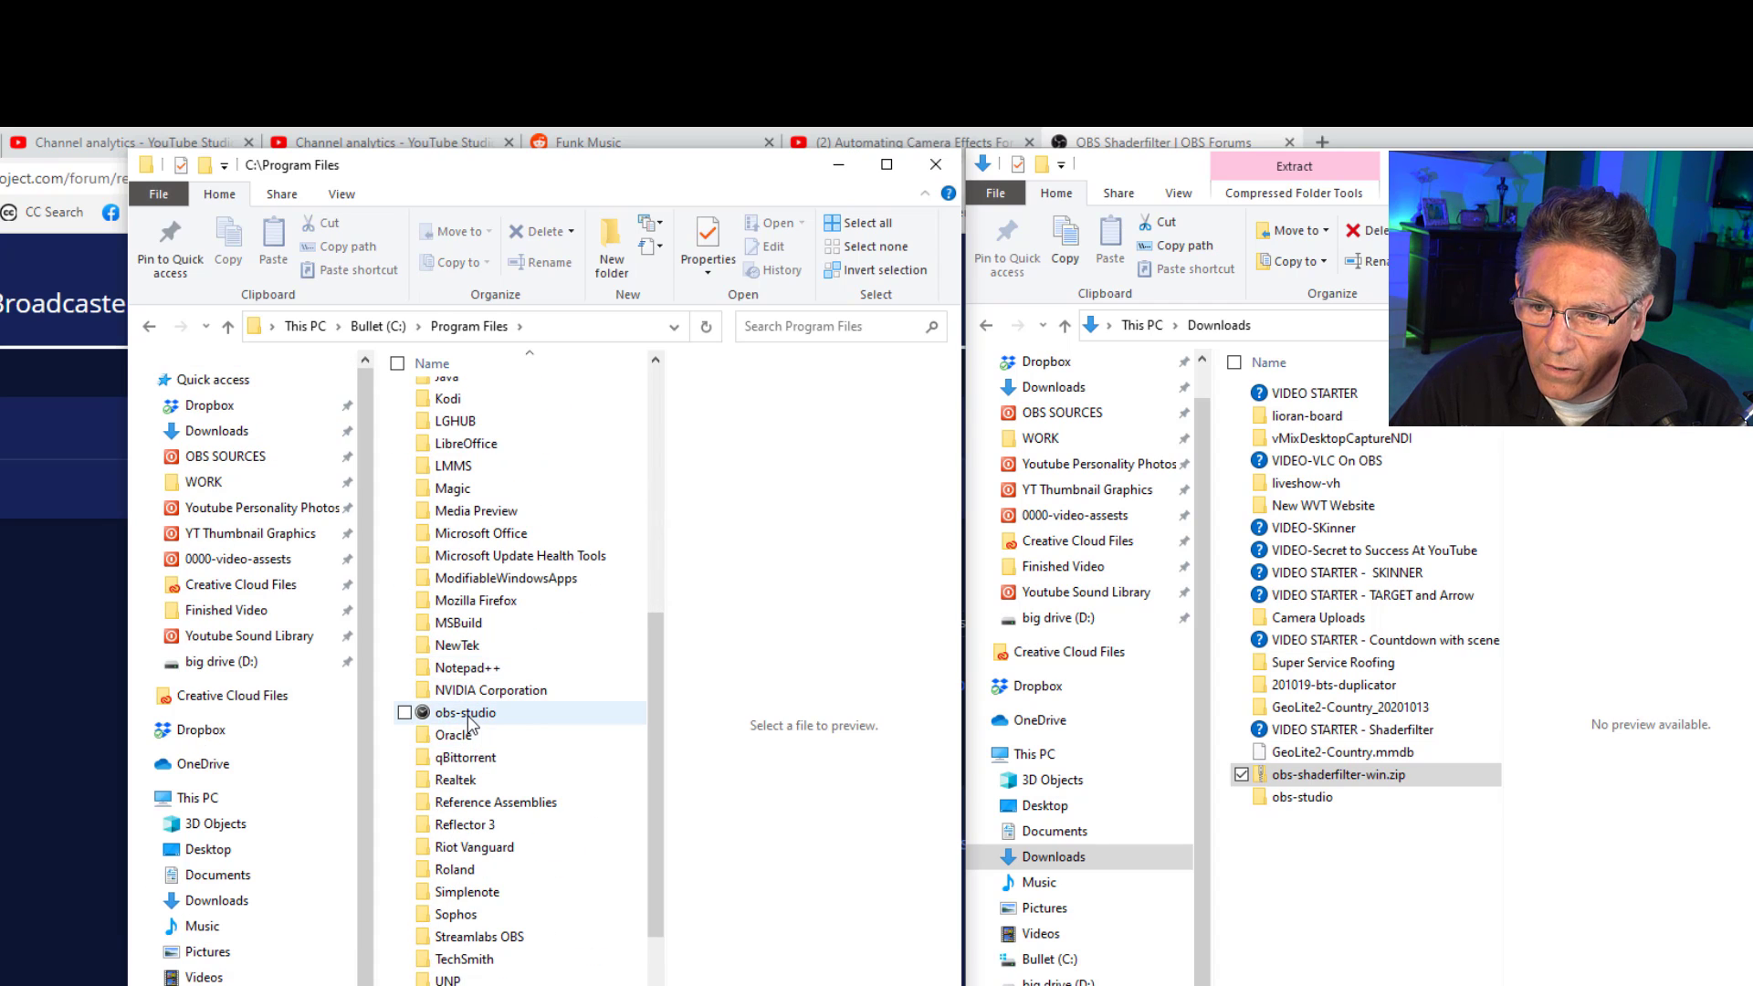
{"action": "double_click", "coordinate": [466, 713]}
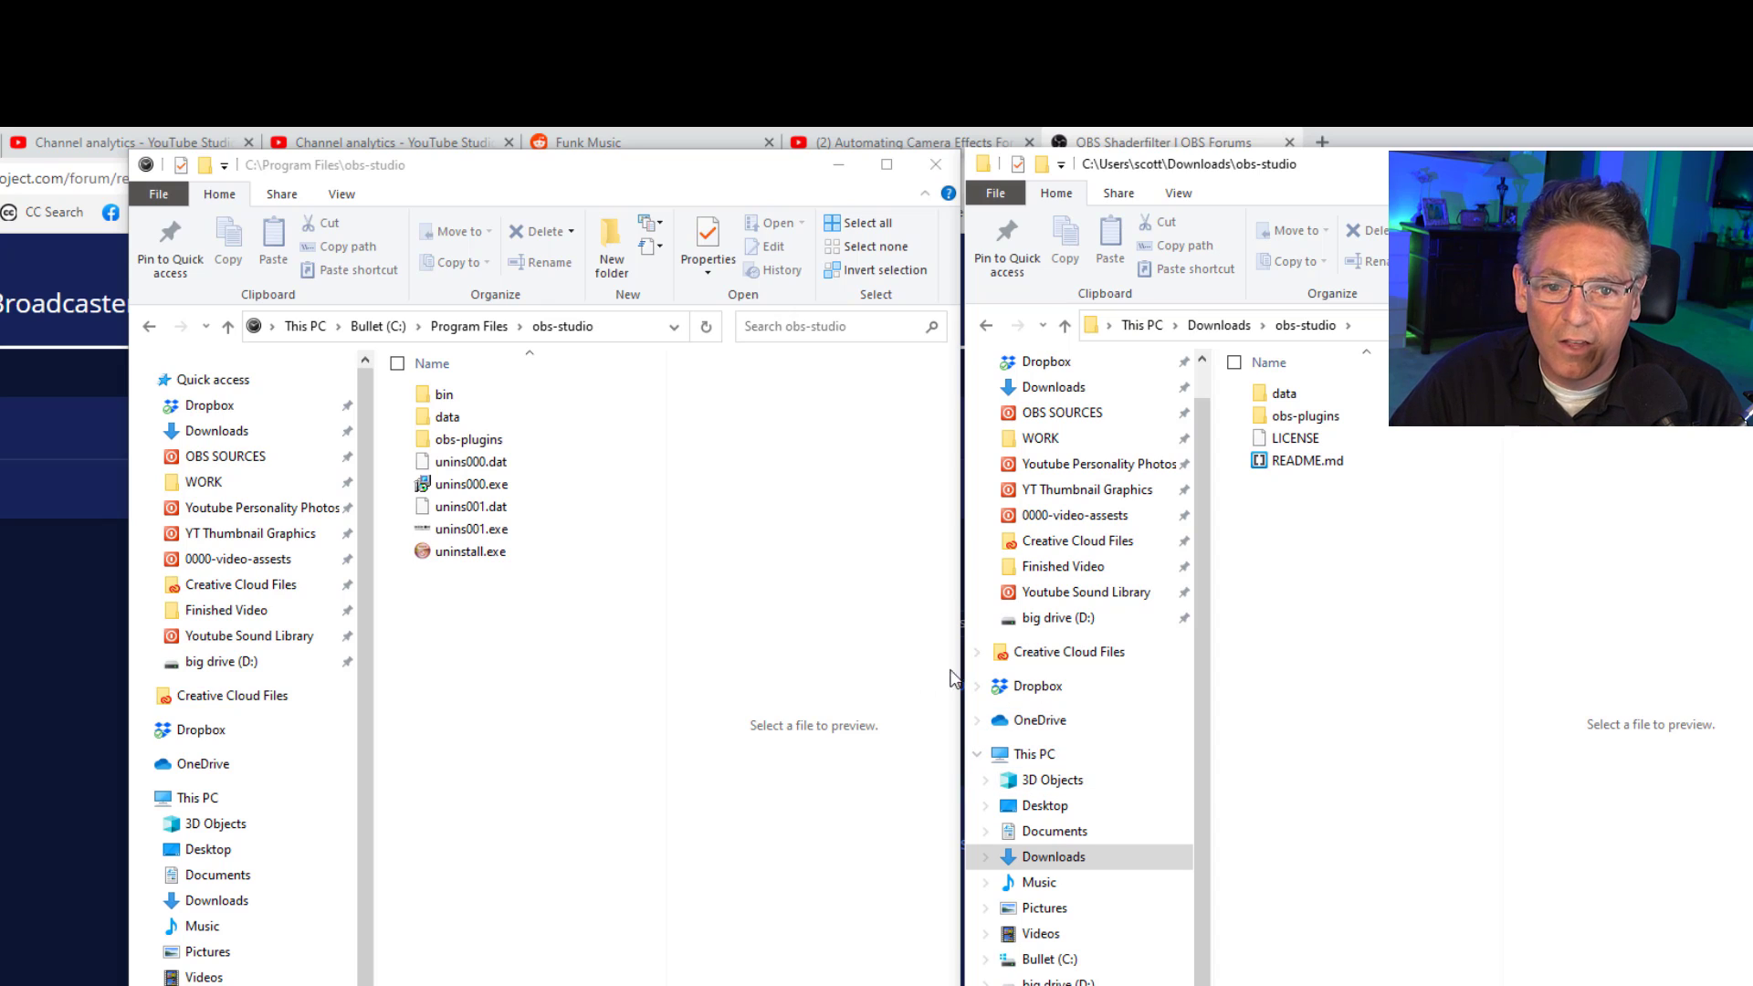
- Browse the installed and extracted data/obs-plugins folders in both windows
{"action": "double_click", "coordinate": [1284, 393]}
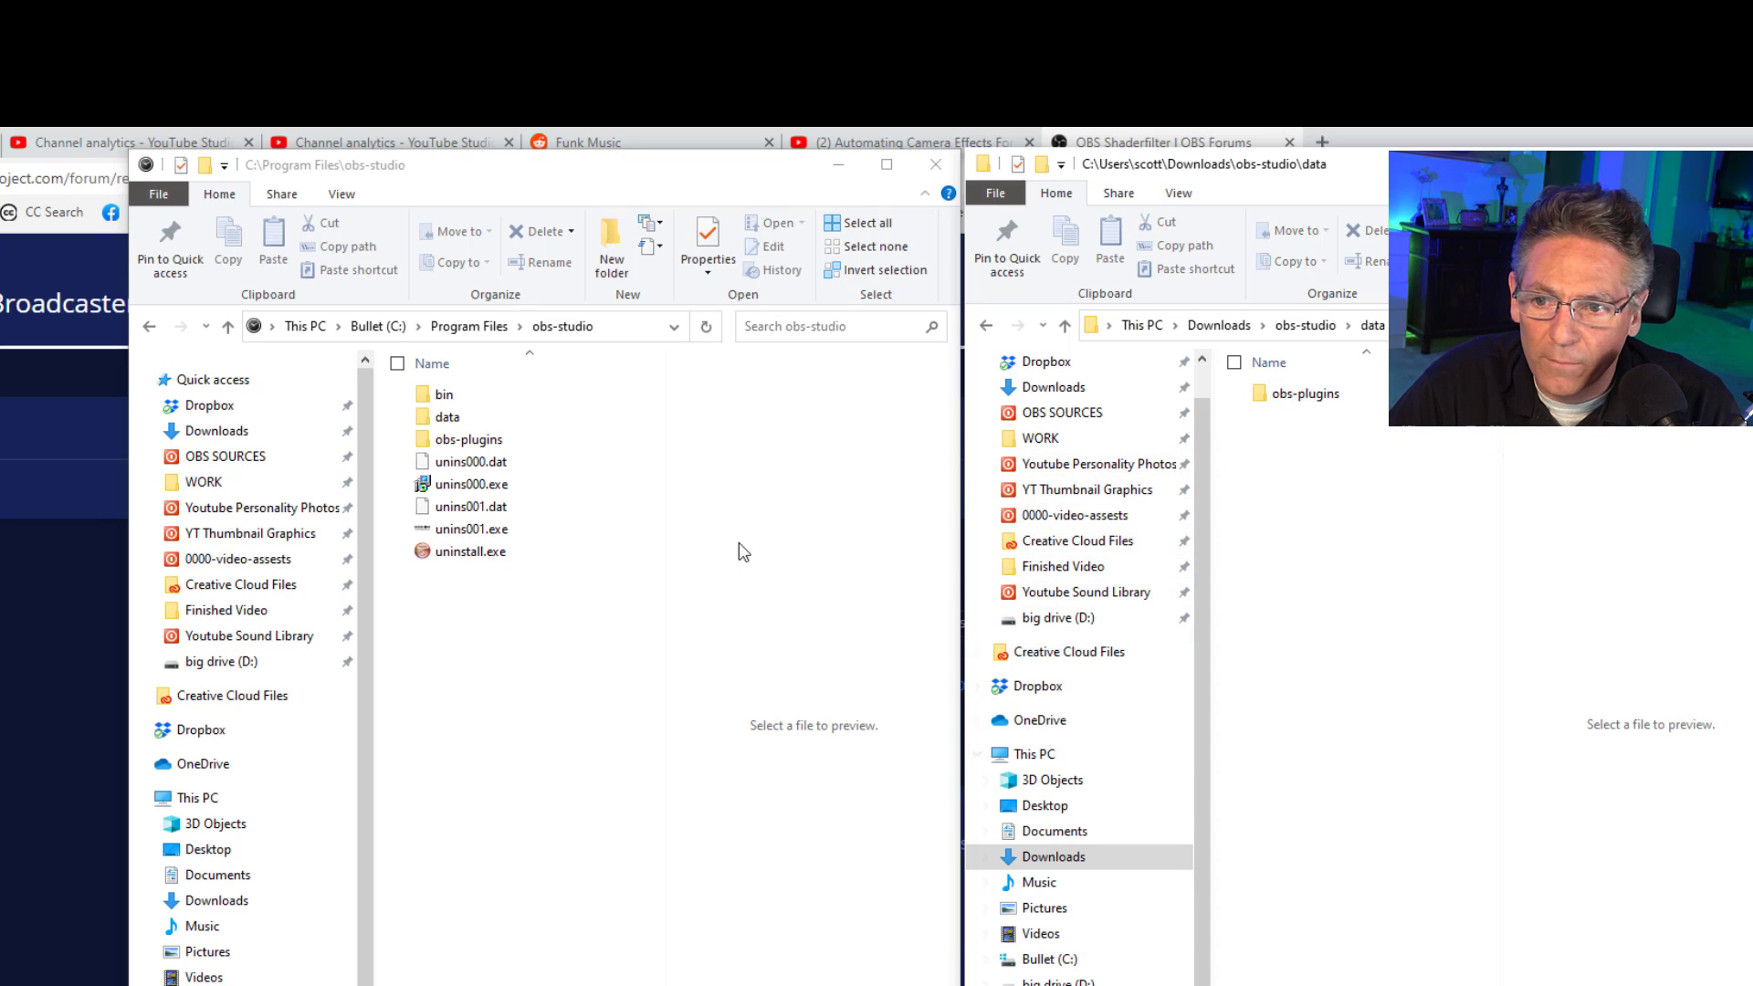
{"action": "double_click", "coordinate": [448, 417]}
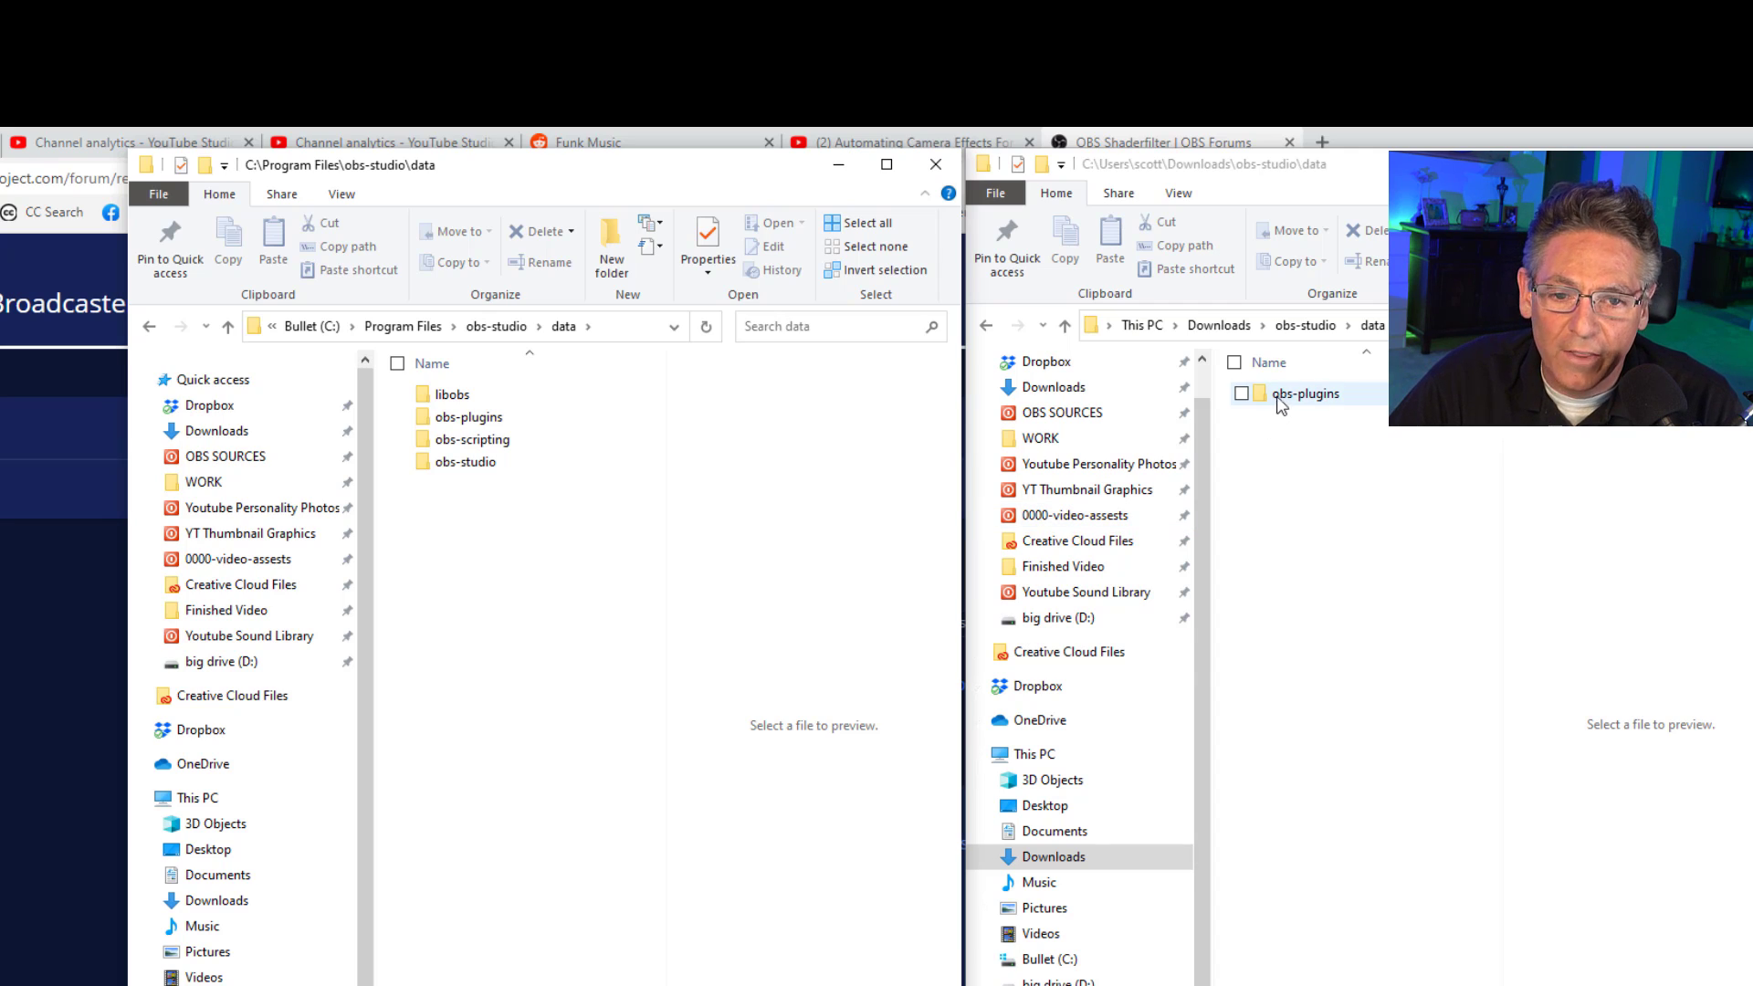
{"action": "double_click", "coordinate": [473, 425]}
{"action": "key", "text": "alt+Left"}
{"action": "left_click", "coordinate": [1306, 394]}
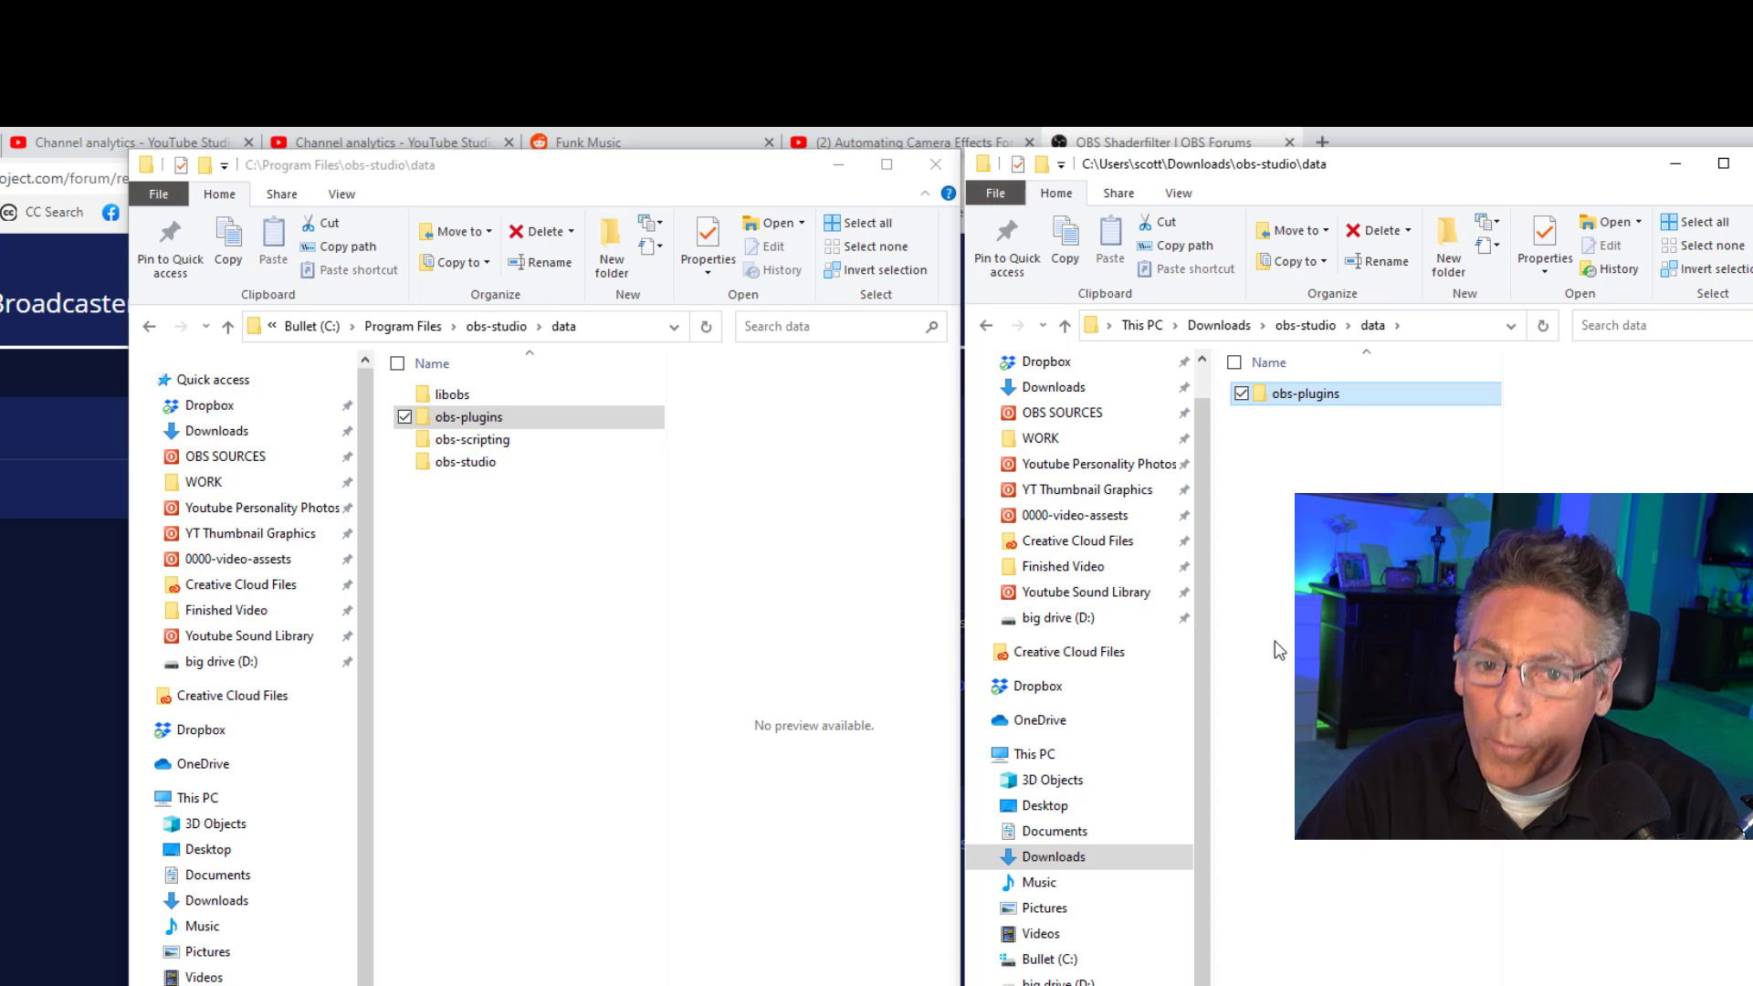
- Select the three extracted plugin folders and drag them toward the installed obs-plugins folder
{"action": "double_click", "coordinate": [1305, 393]}
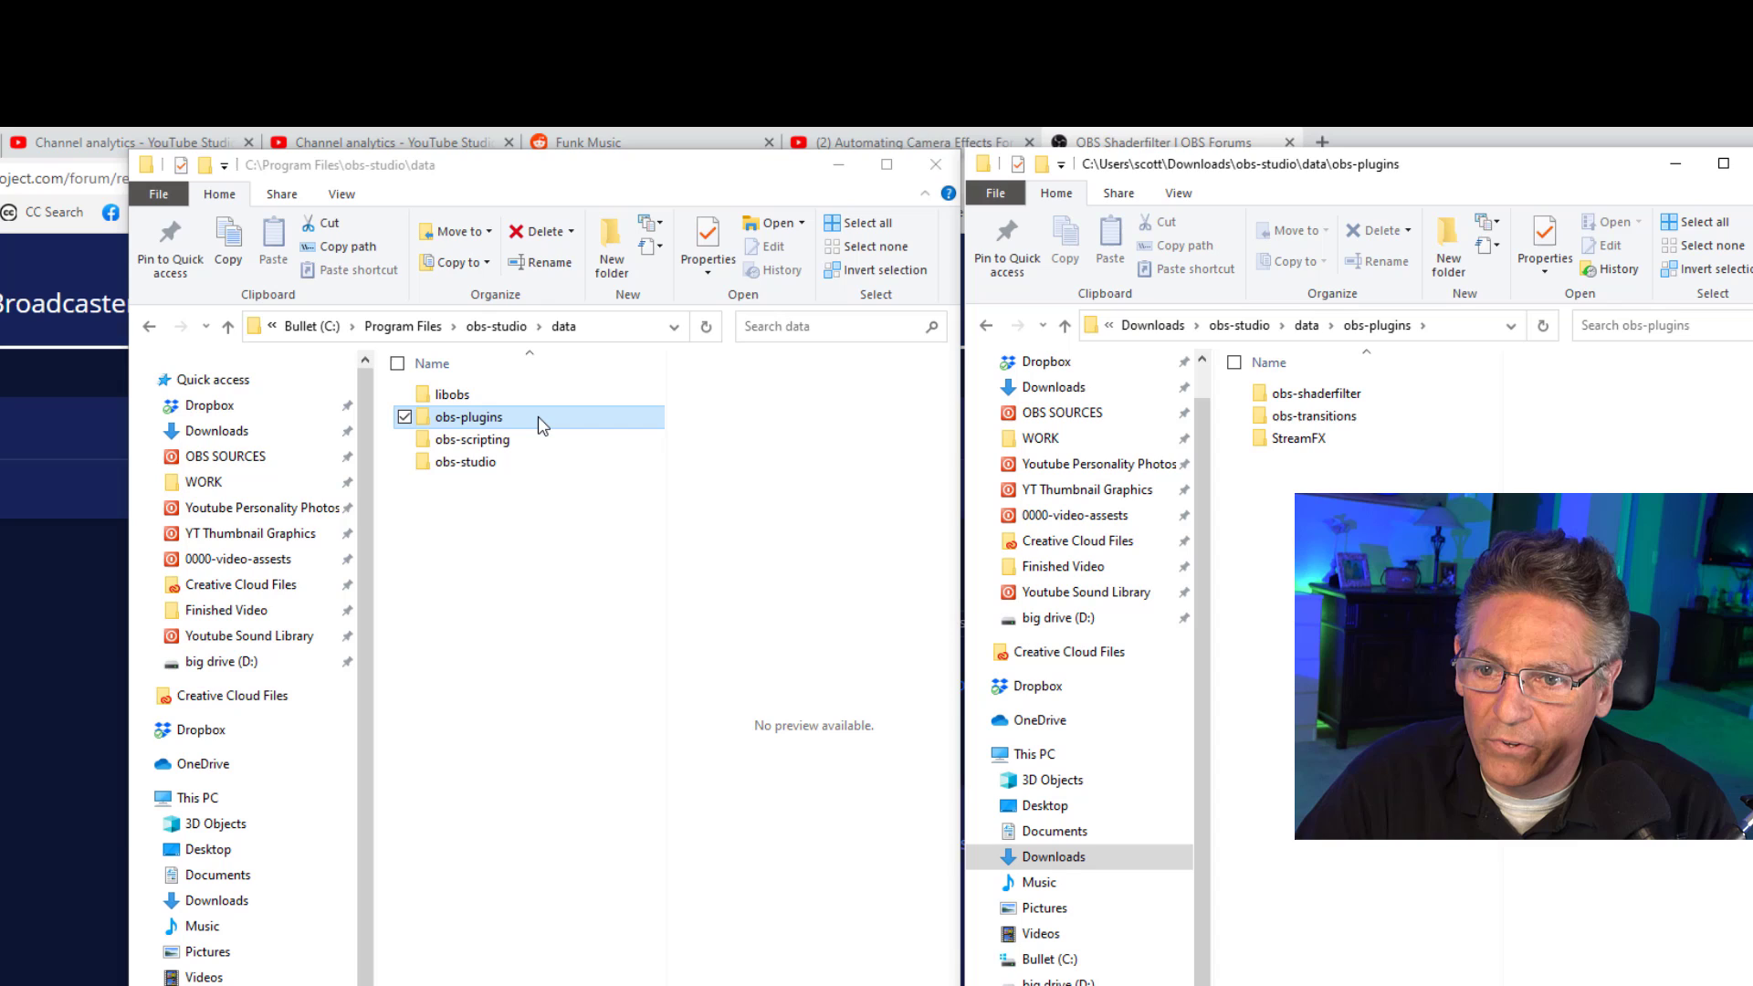
{"action": "double_click", "coordinate": [468, 417]}
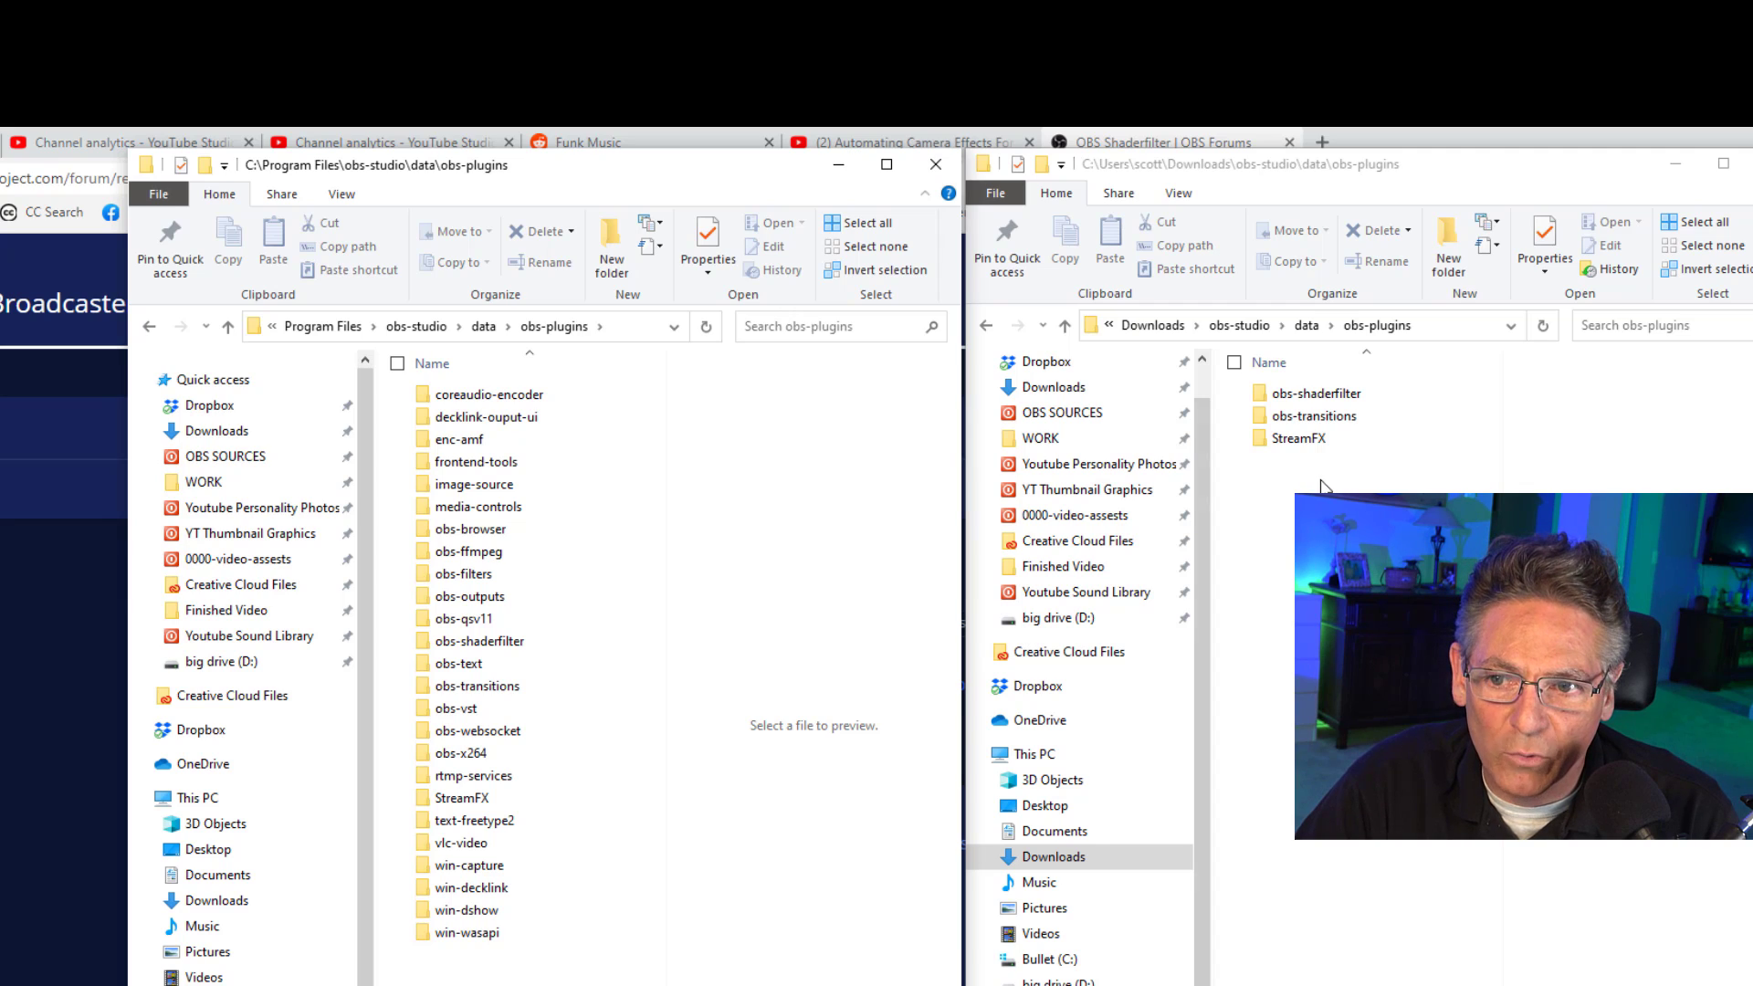
{"action": "mouse_move", "coordinate": [1342, 473]}
{"action": "left_mouse_down"}
{"action": "mouse_move", "coordinate": [1261, 386]}
{"action": "mouse_move", "coordinate": [758, 583]}
{"action": "left_mouse_up"}
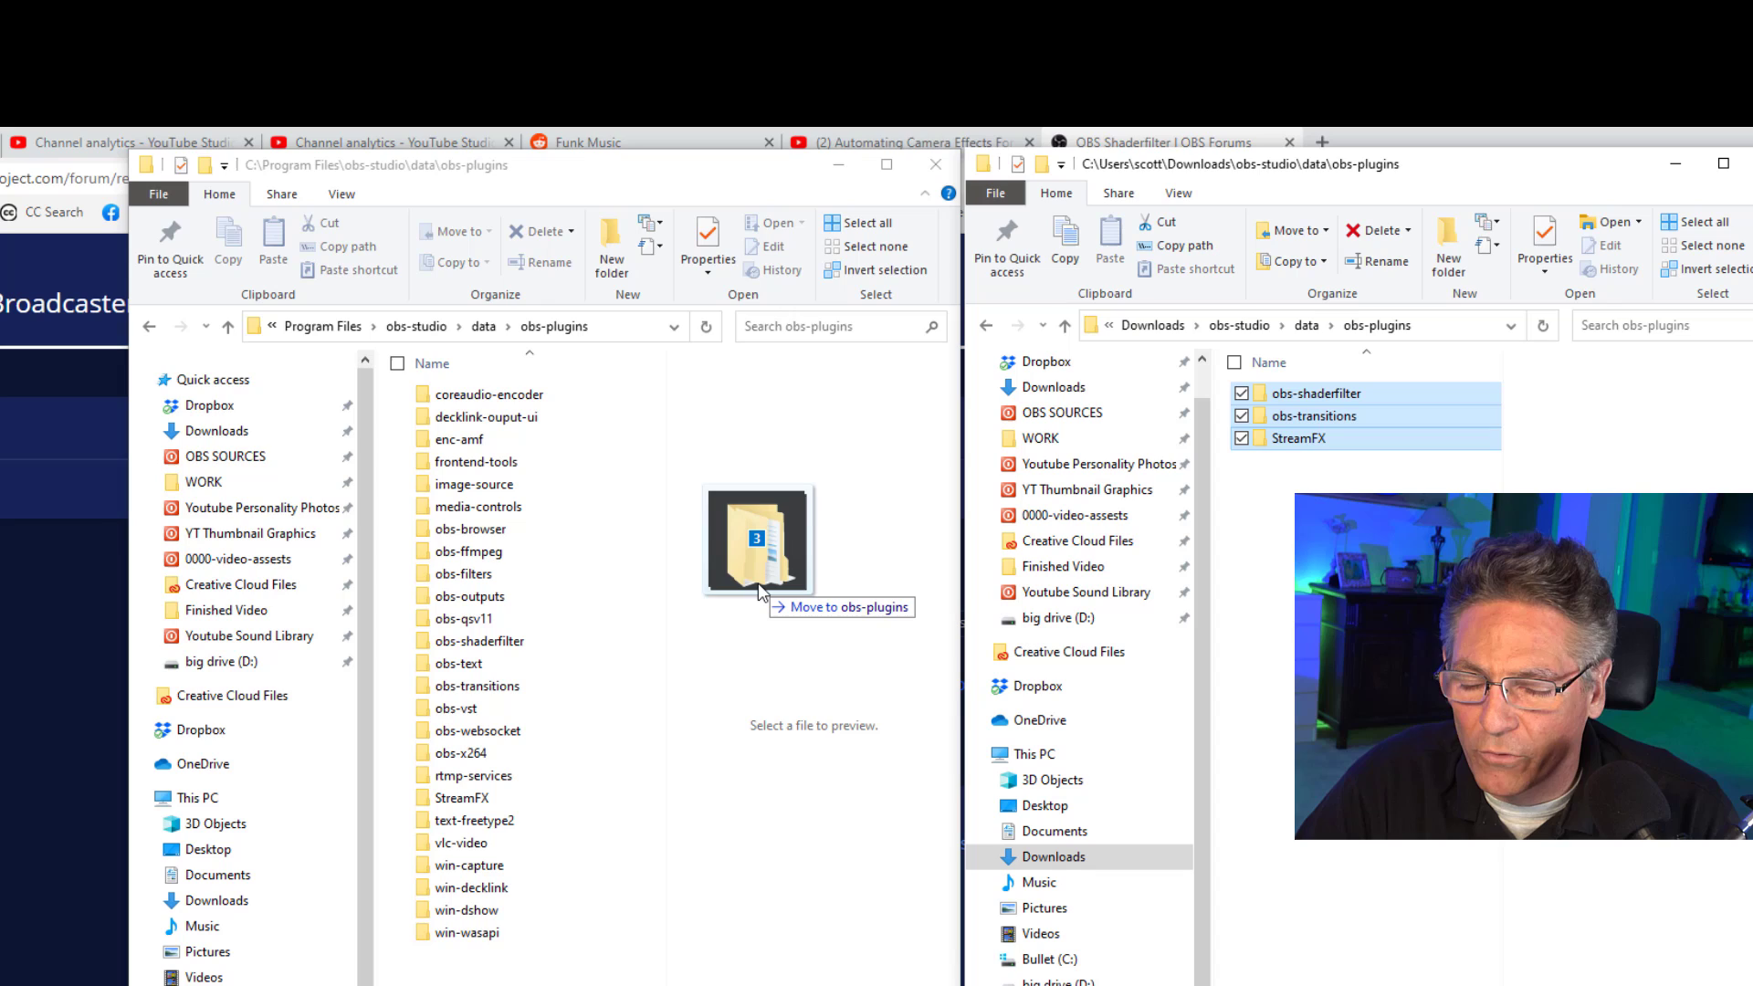
{"action": "left_click_drag", "start_coordinate": [758, 583], "coordinate": [1360, 486]}
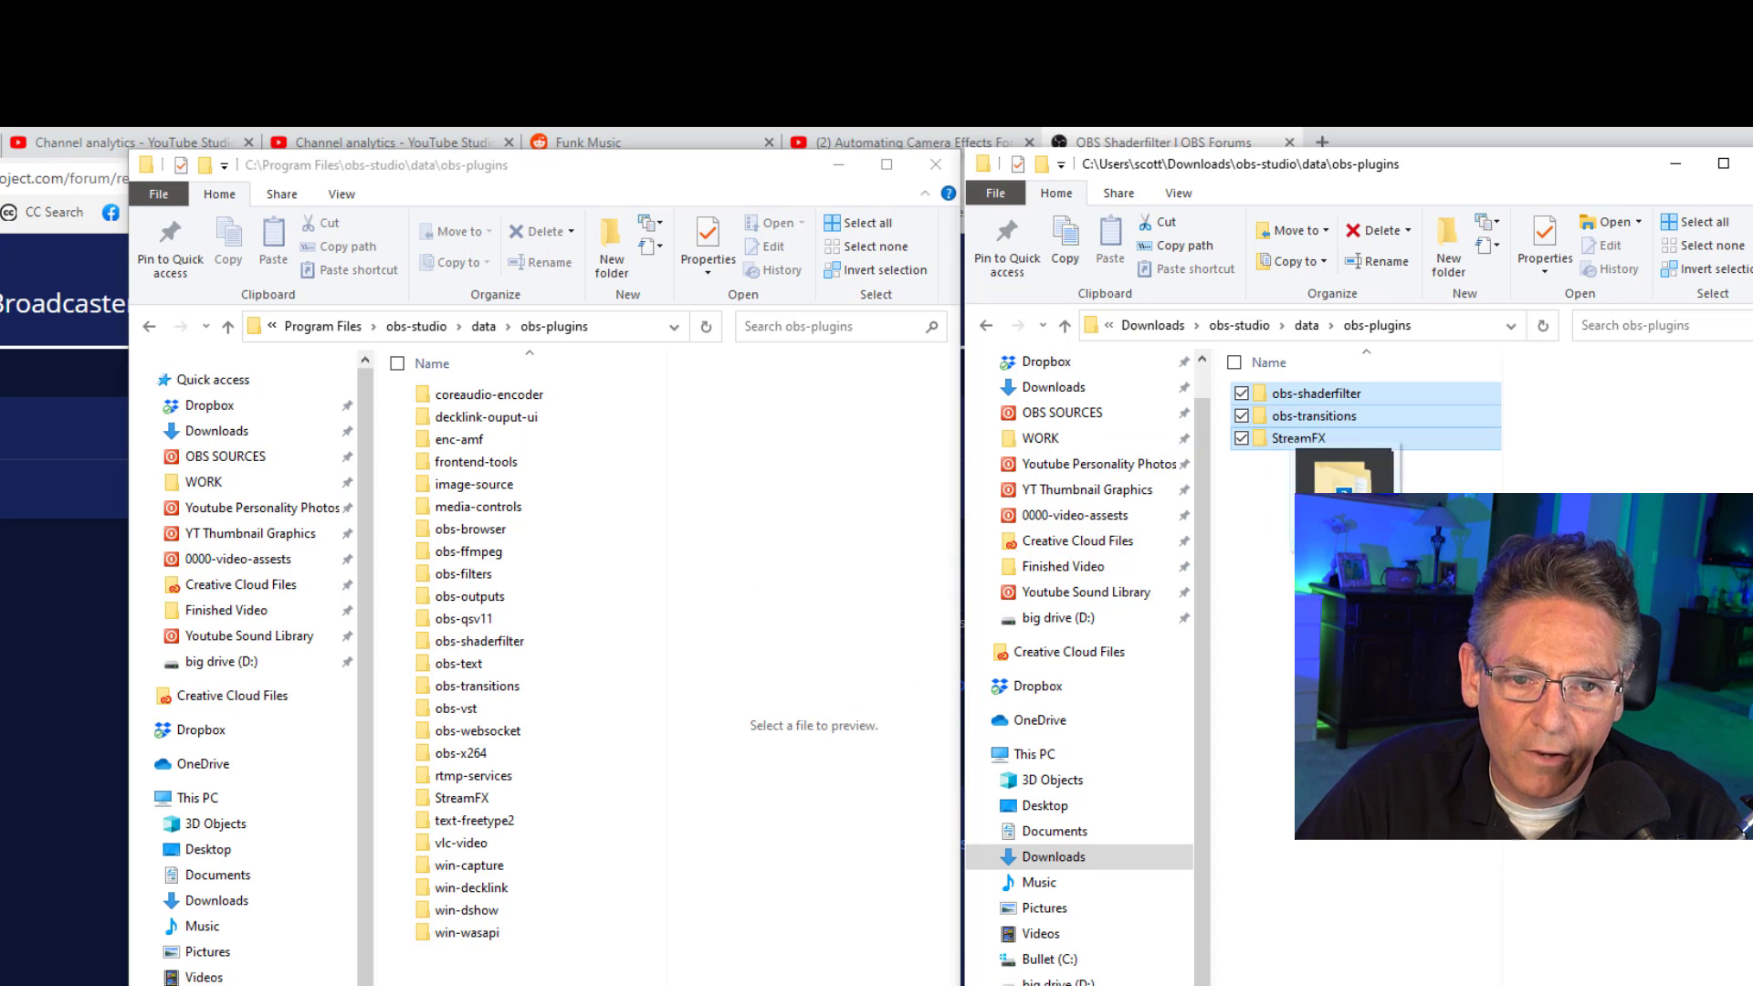
- Navigate both windows into obs-plugins\32bit and select the downloaded shaderfilter files
{"action": "left_click", "coordinate": [1240, 326]}
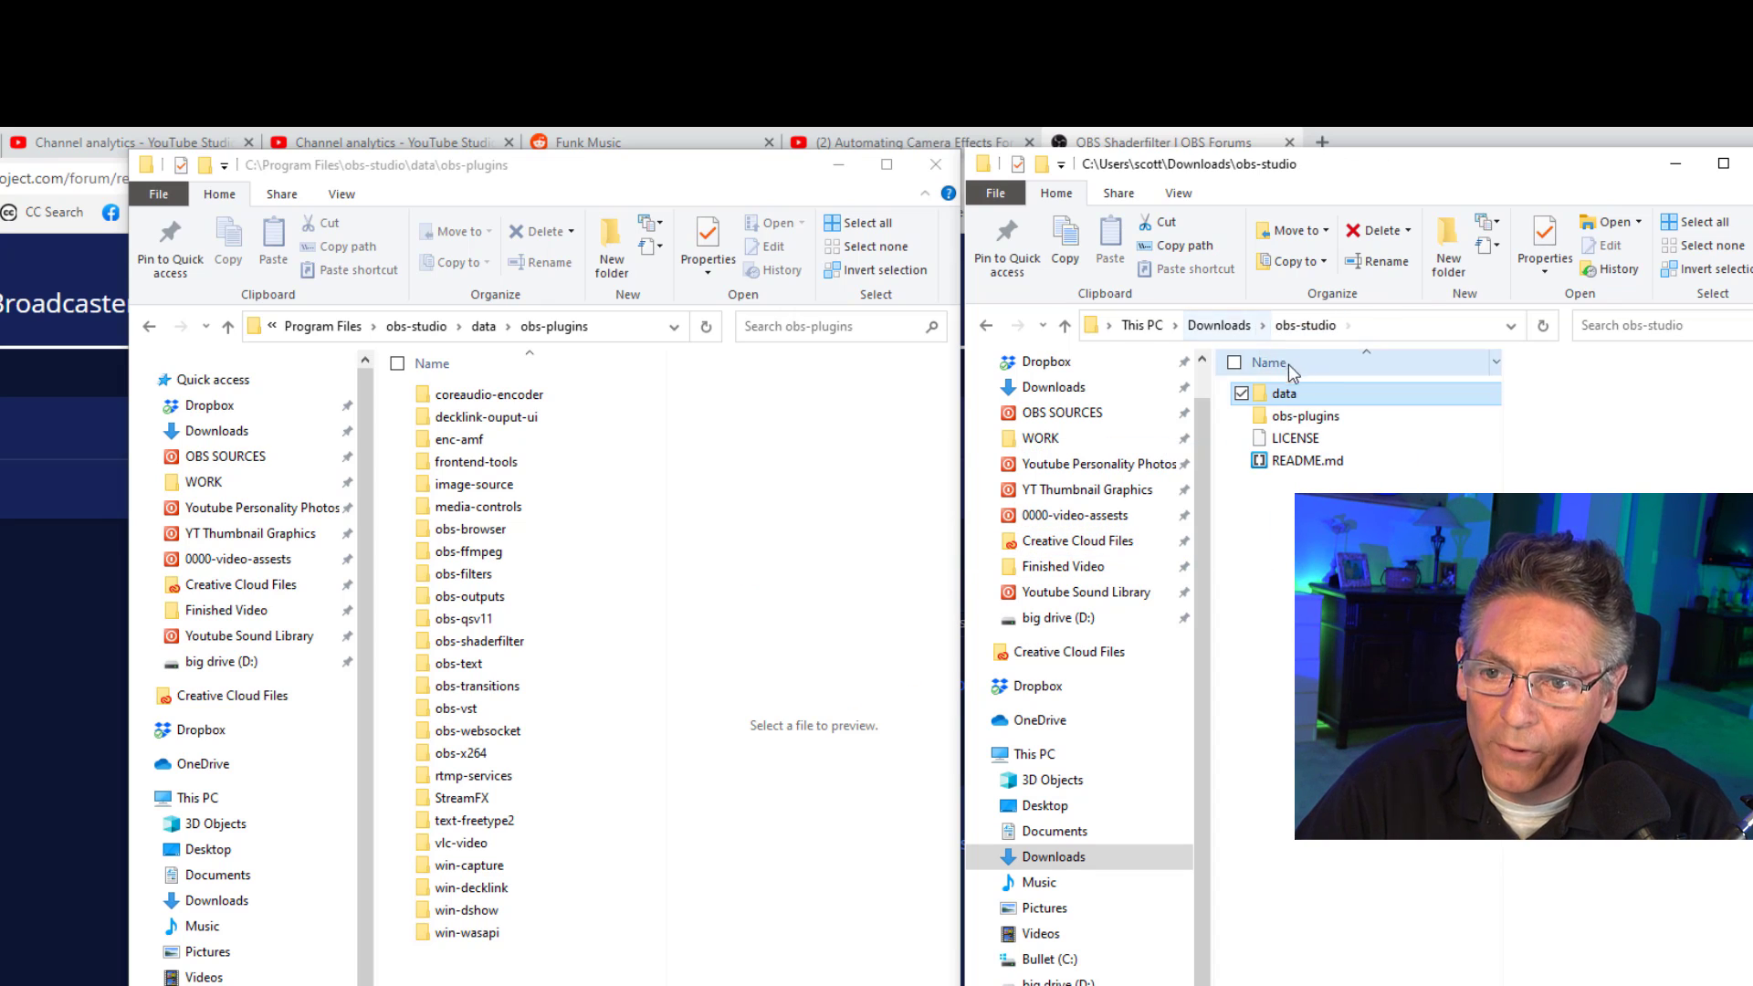
{"action": "left_click", "coordinate": [415, 327]}
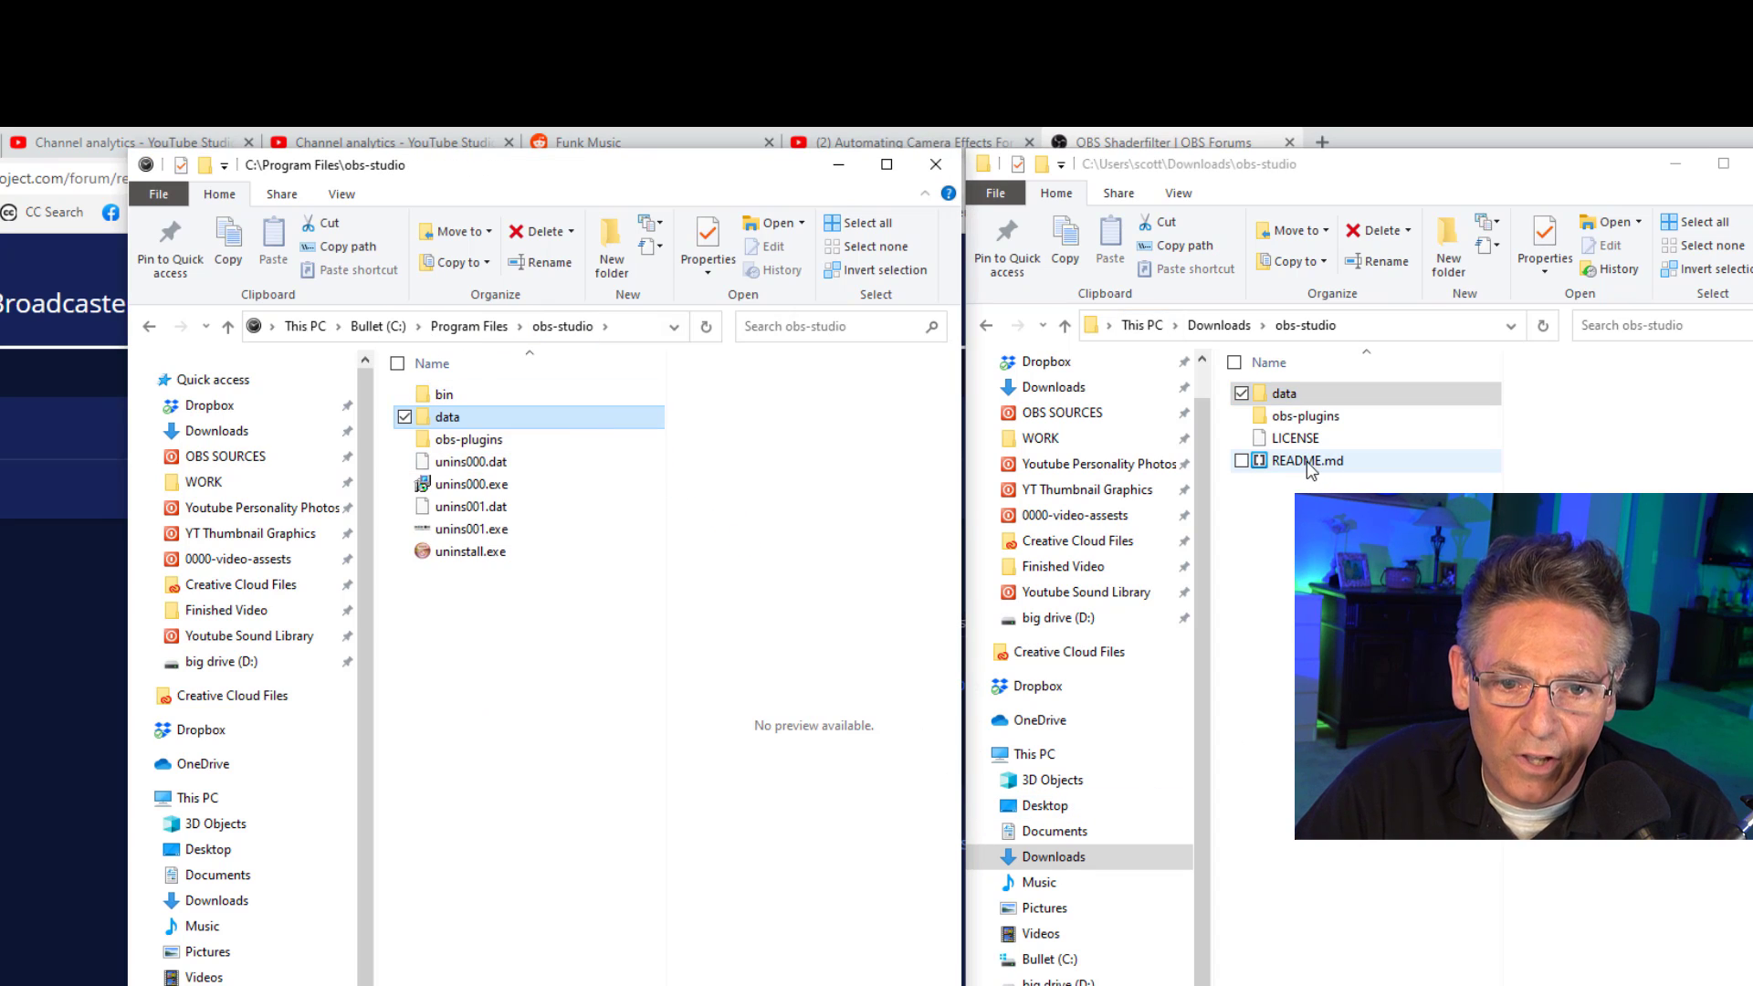
{"action": "double_click", "coordinate": [1294, 421]}
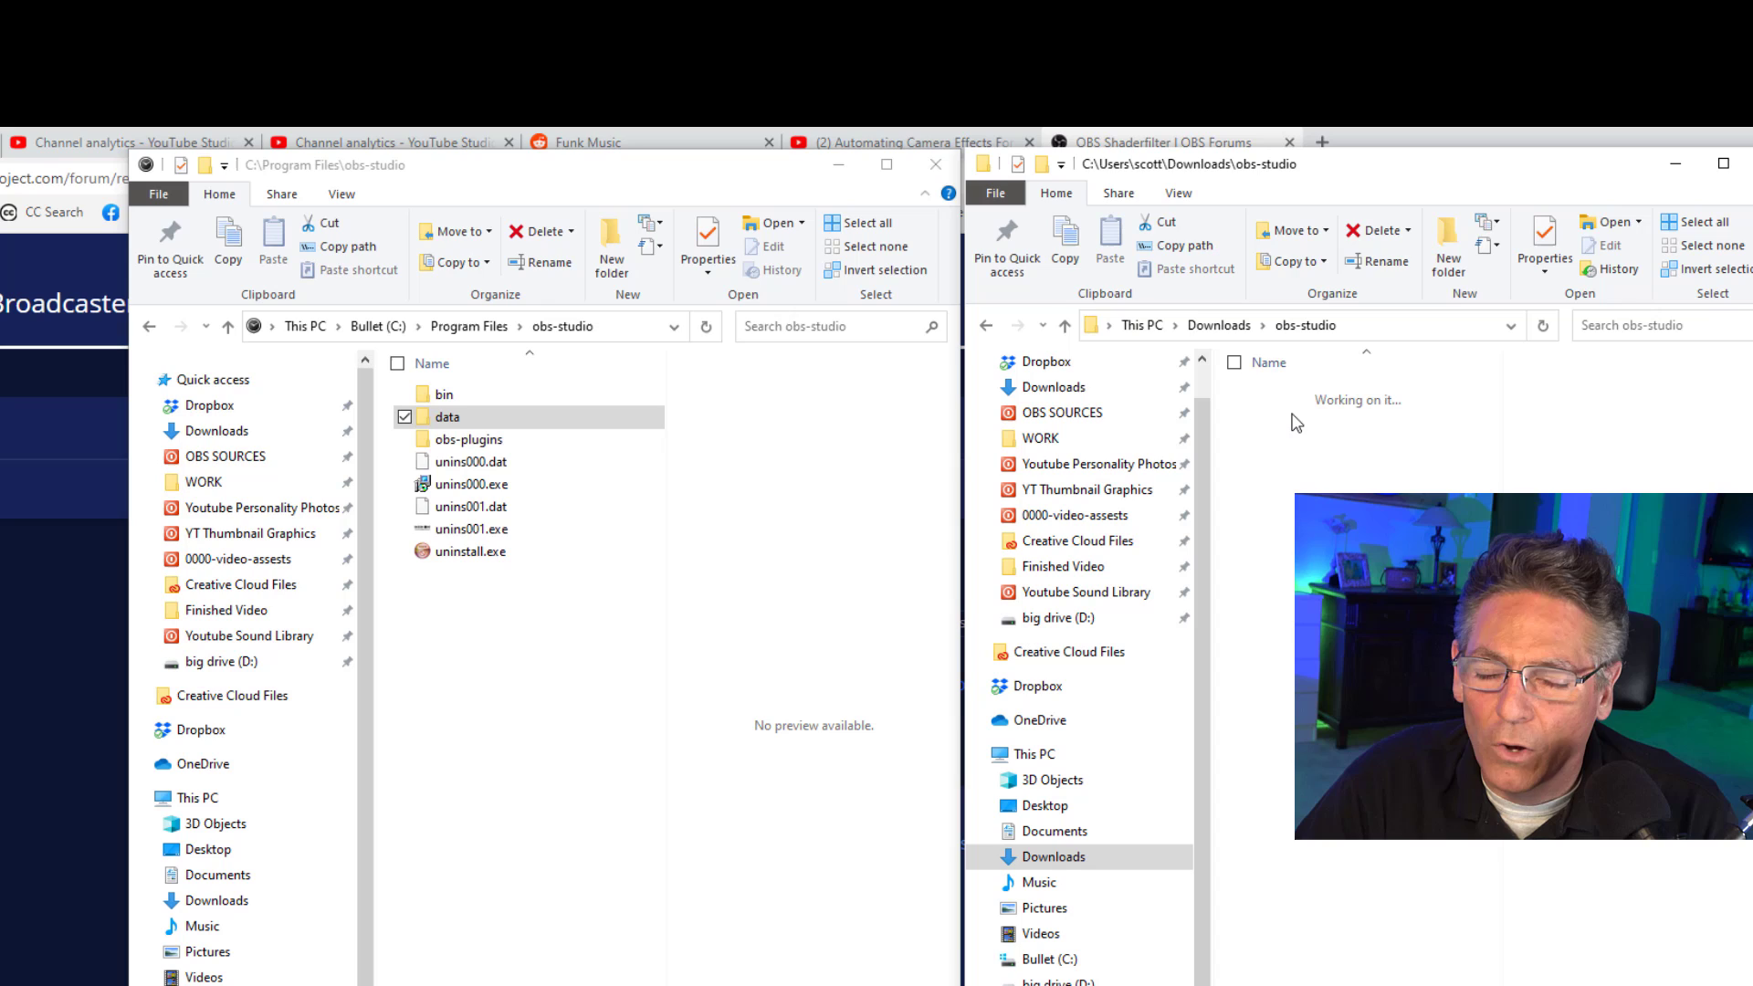
{"action": "left_click", "coordinate": [479, 441]}
{"action": "double_click", "coordinate": [481, 440]}
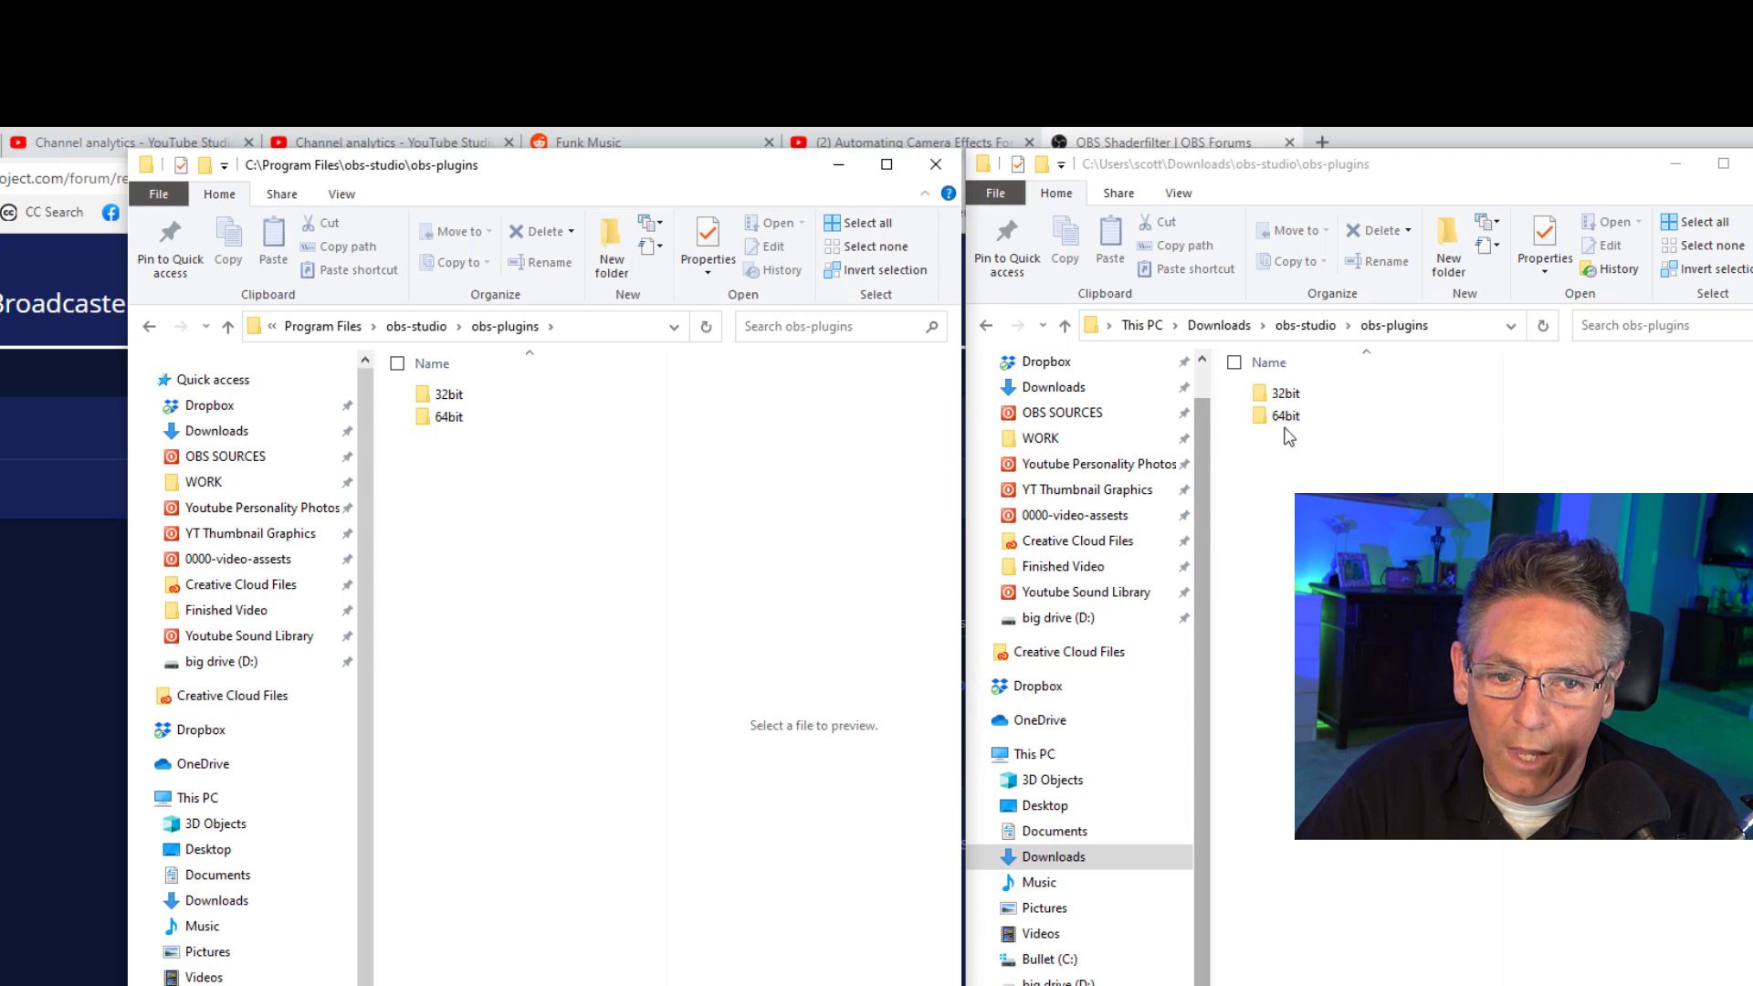
{"action": "double_click", "coordinate": [1287, 394]}
{"action": "double_click", "coordinate": [450, 395]}
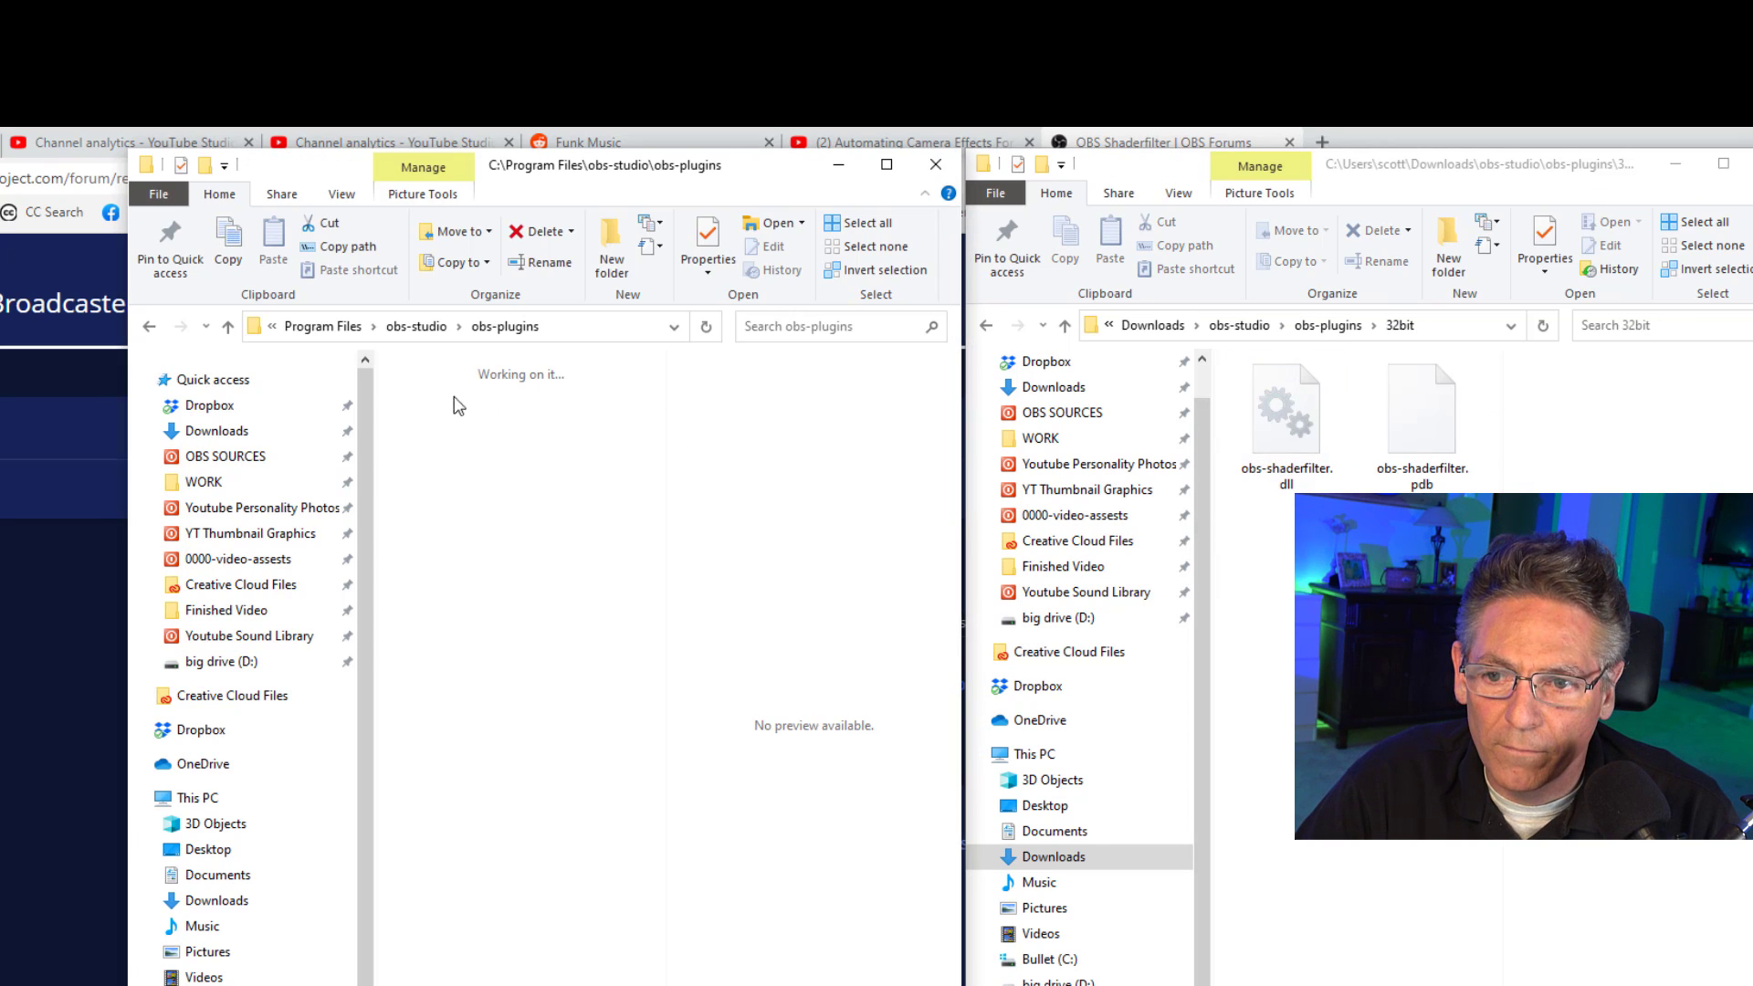
{"action": "mouse_move", "coordinate": [1479, 493]}
{"action": "left_mouse_down"}
{"action": "mouse_move", "coordinate": [1260, 384]}
{"action": "mouse_move", "coordinate": [861, 603]}
{"action": "left_mouse_up"}
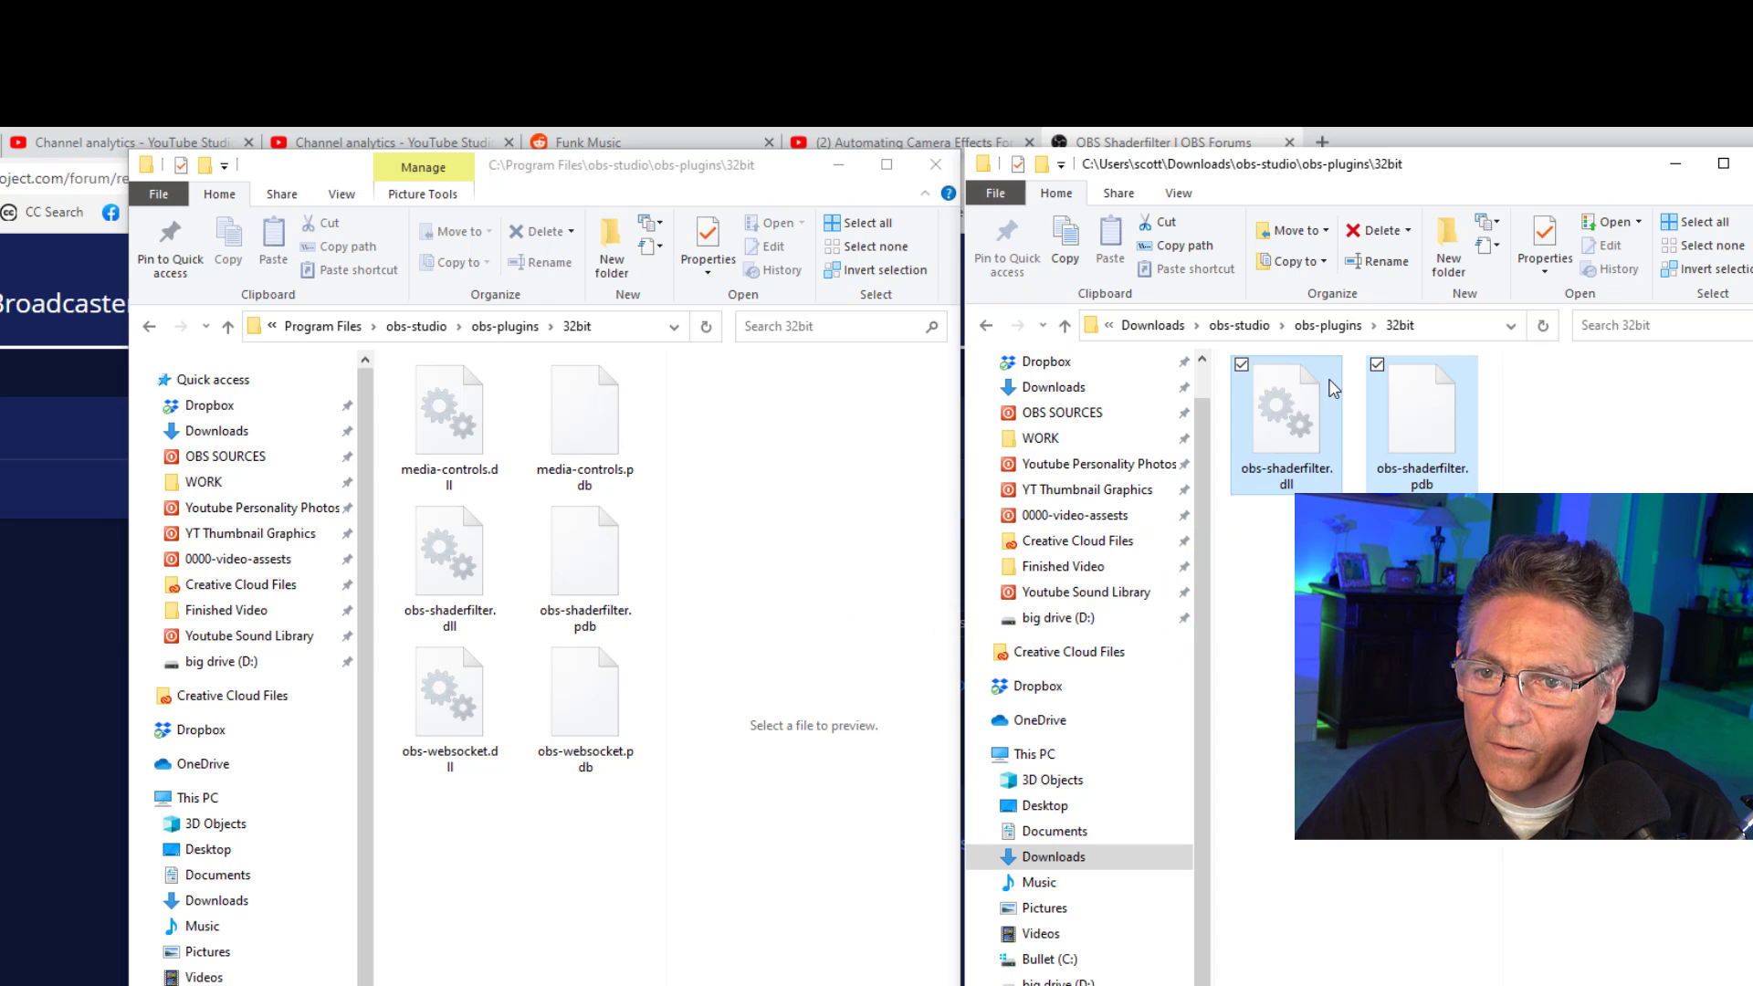
- Copy obs-shaderfilter.dll and .pdb from the downloaded 64bit folder into the installed 64bit folder
{"action": "left_click", "coordinate": [1327, 325]}
{"action": "left_click", "coordinate": [504, 326]}
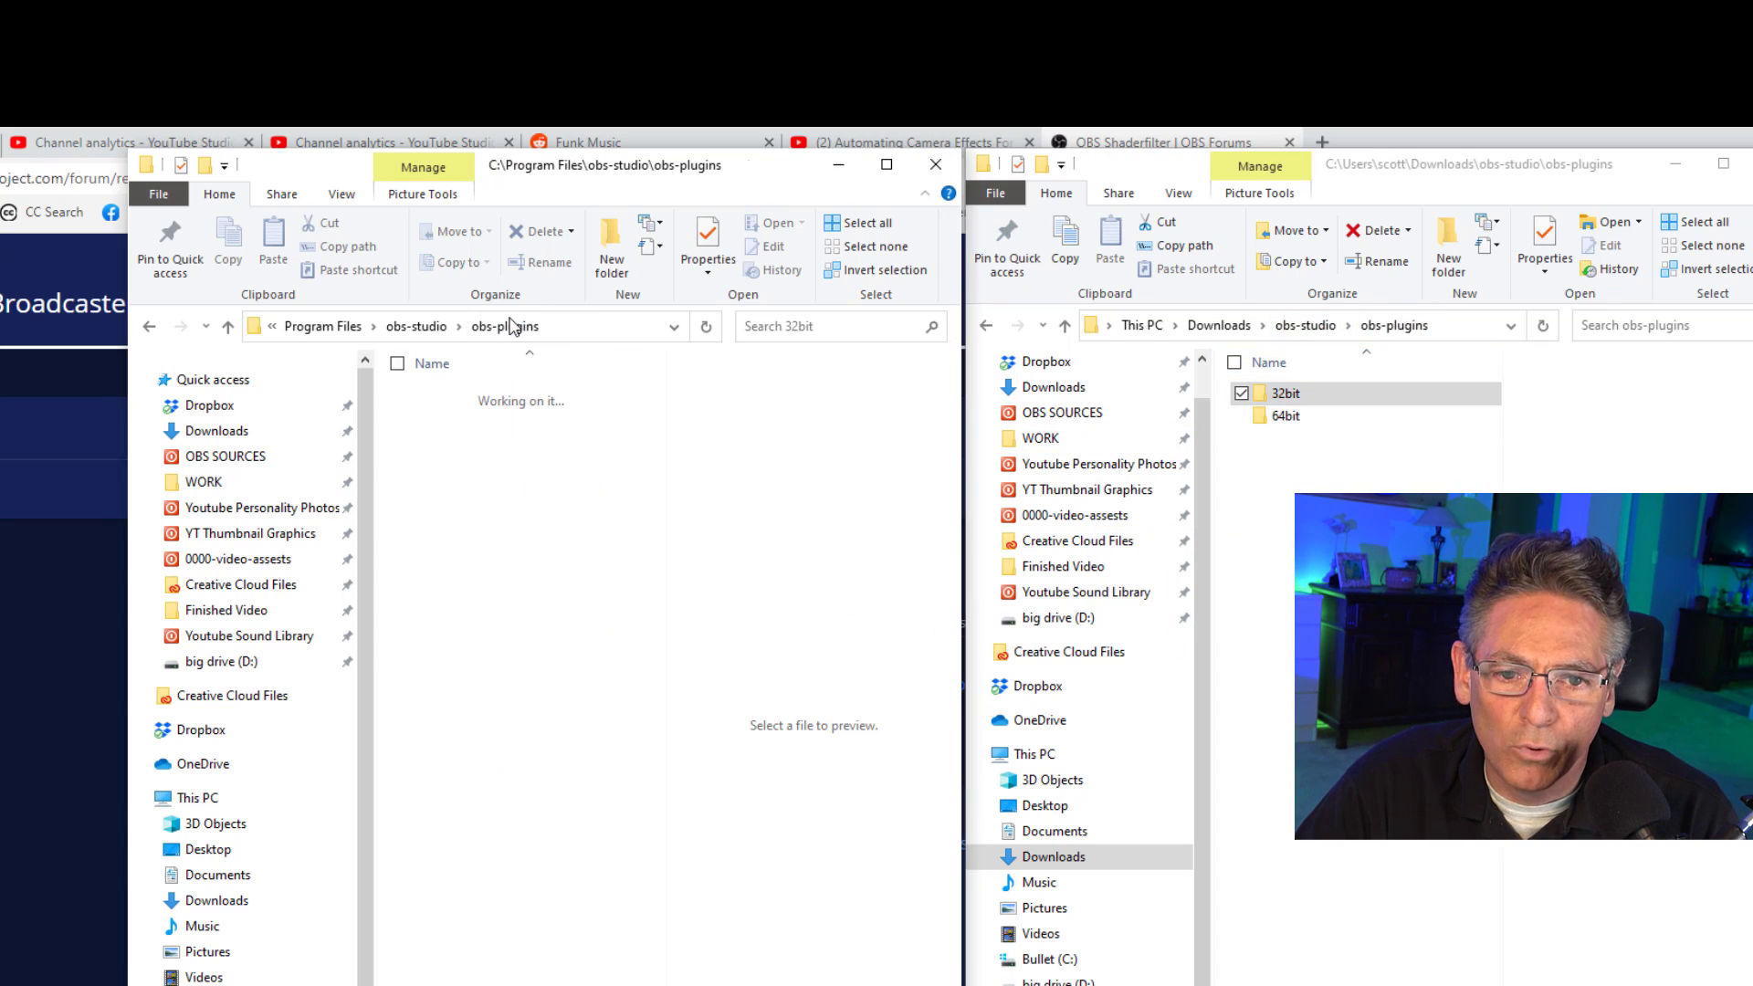
{"action": "double_click", "coordinate": [442, 416]}
{"action": "left_click", "coordinate": [1288, 417]}
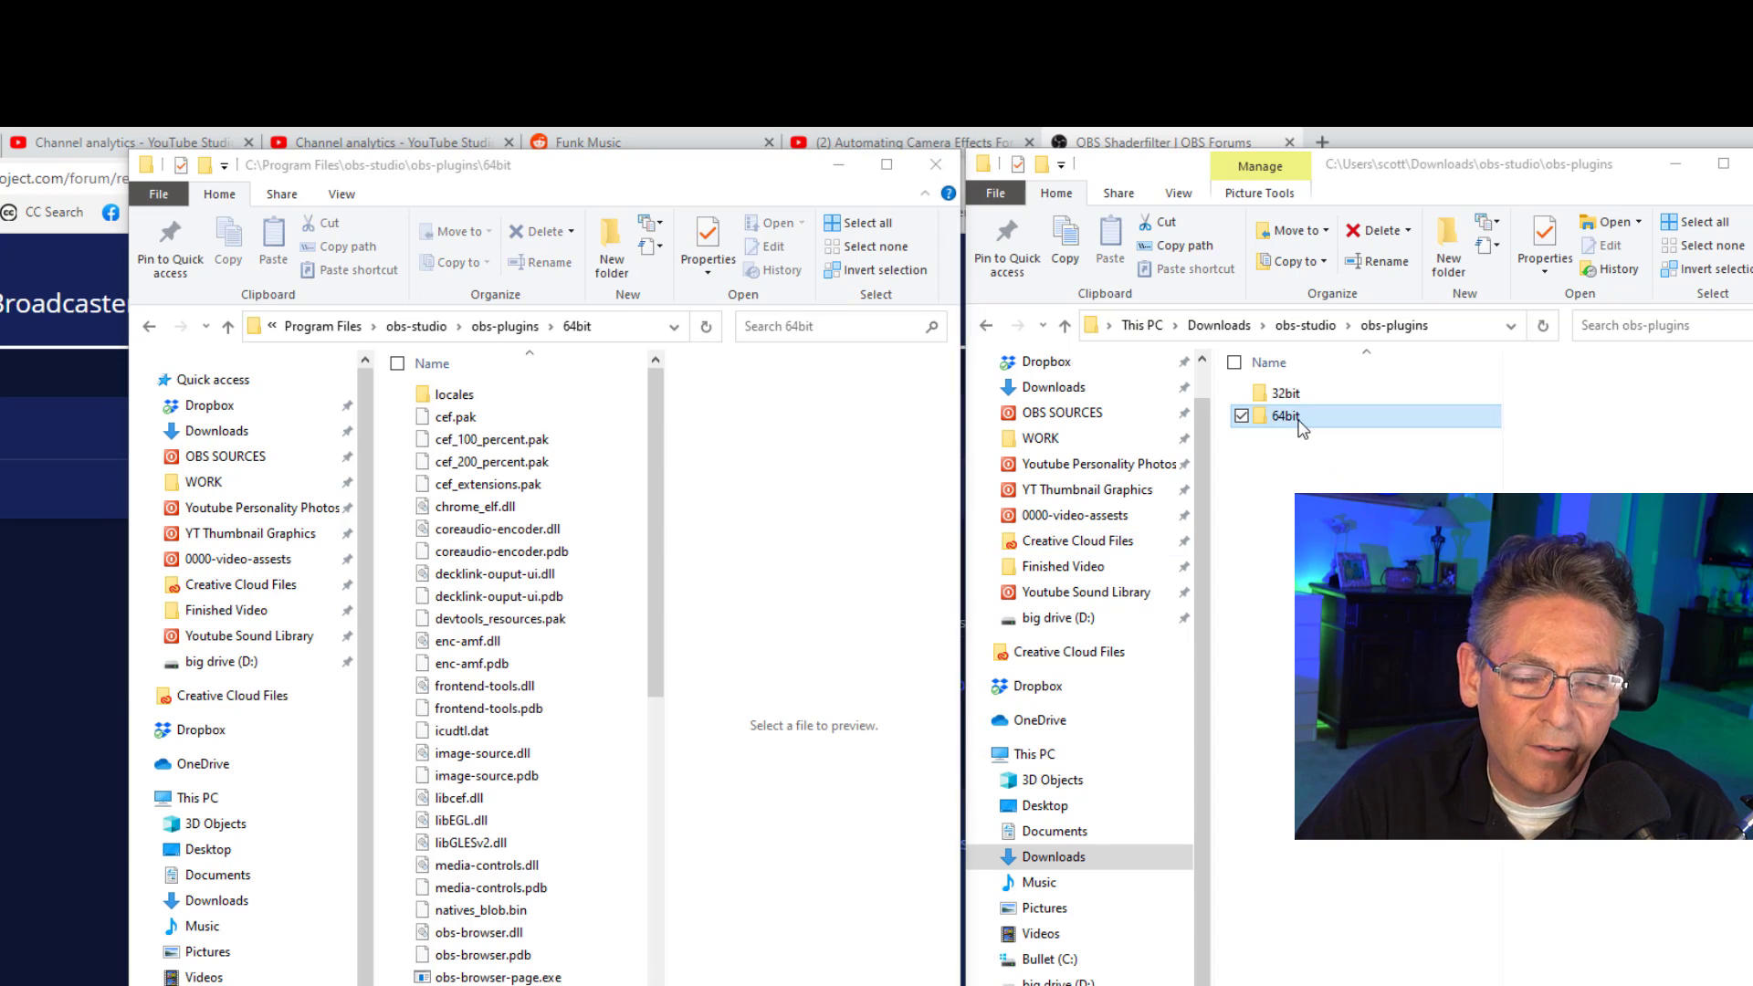
{"action": "double_click", "coordinate": [1287, 416]}
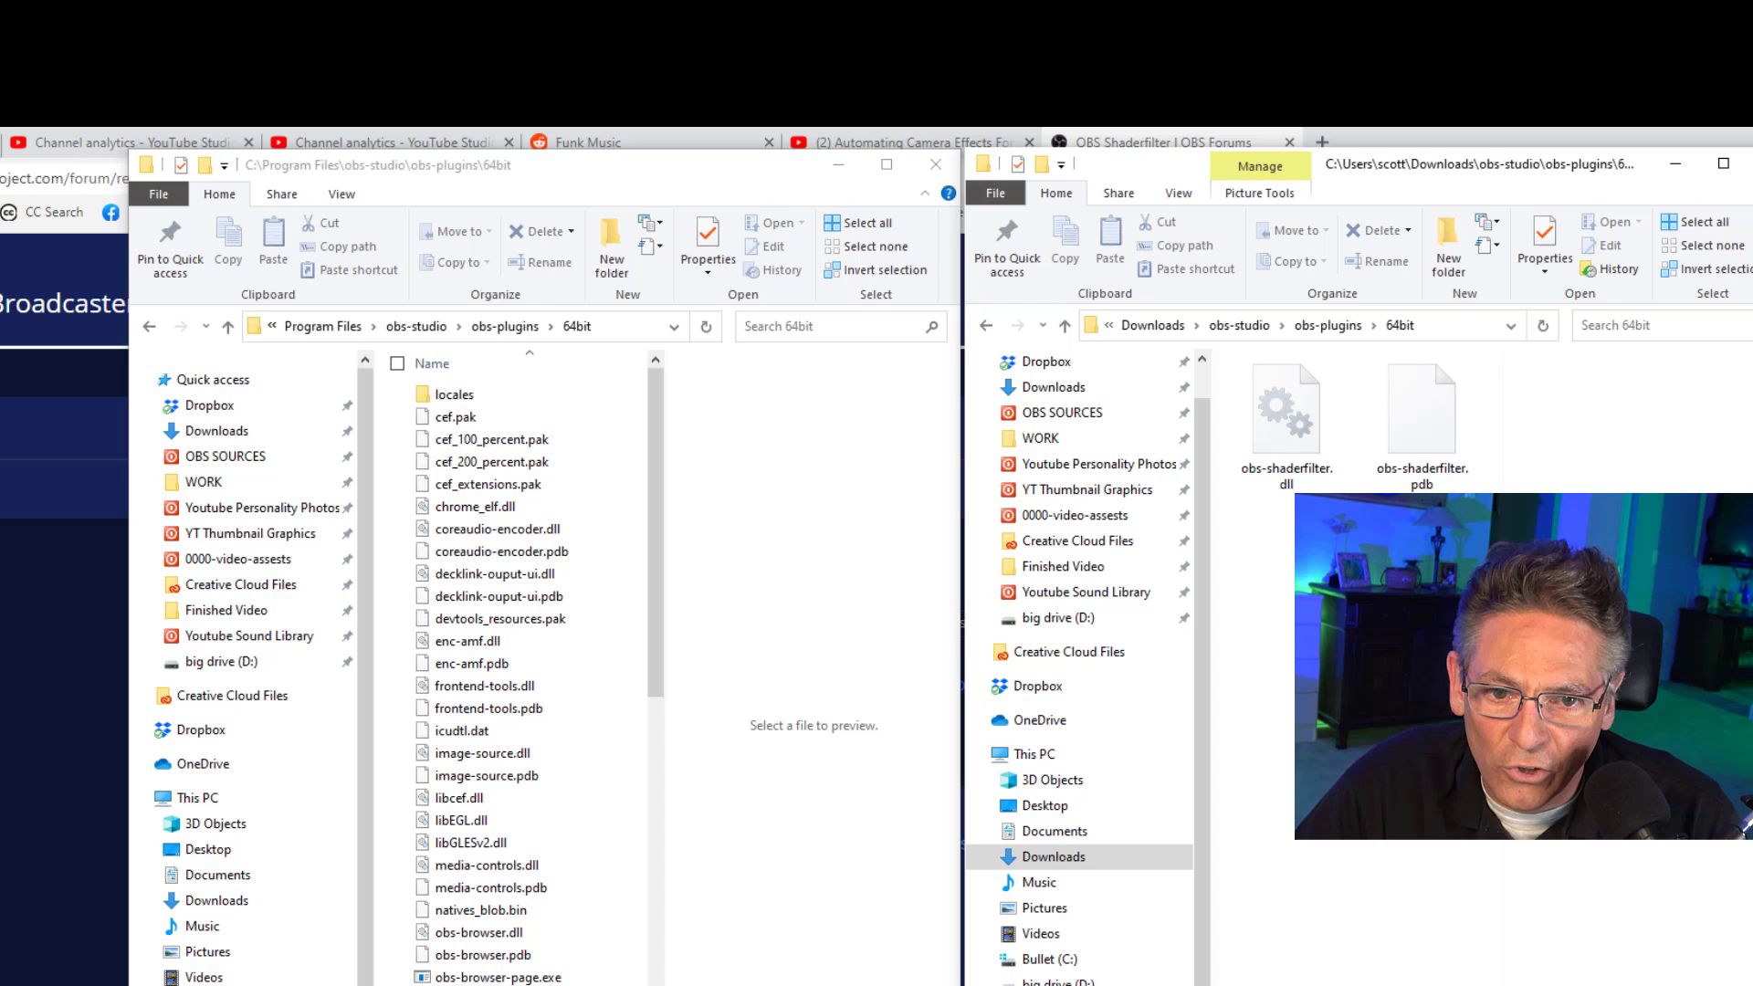
{"action": "key", "text": "ctrl+a"}
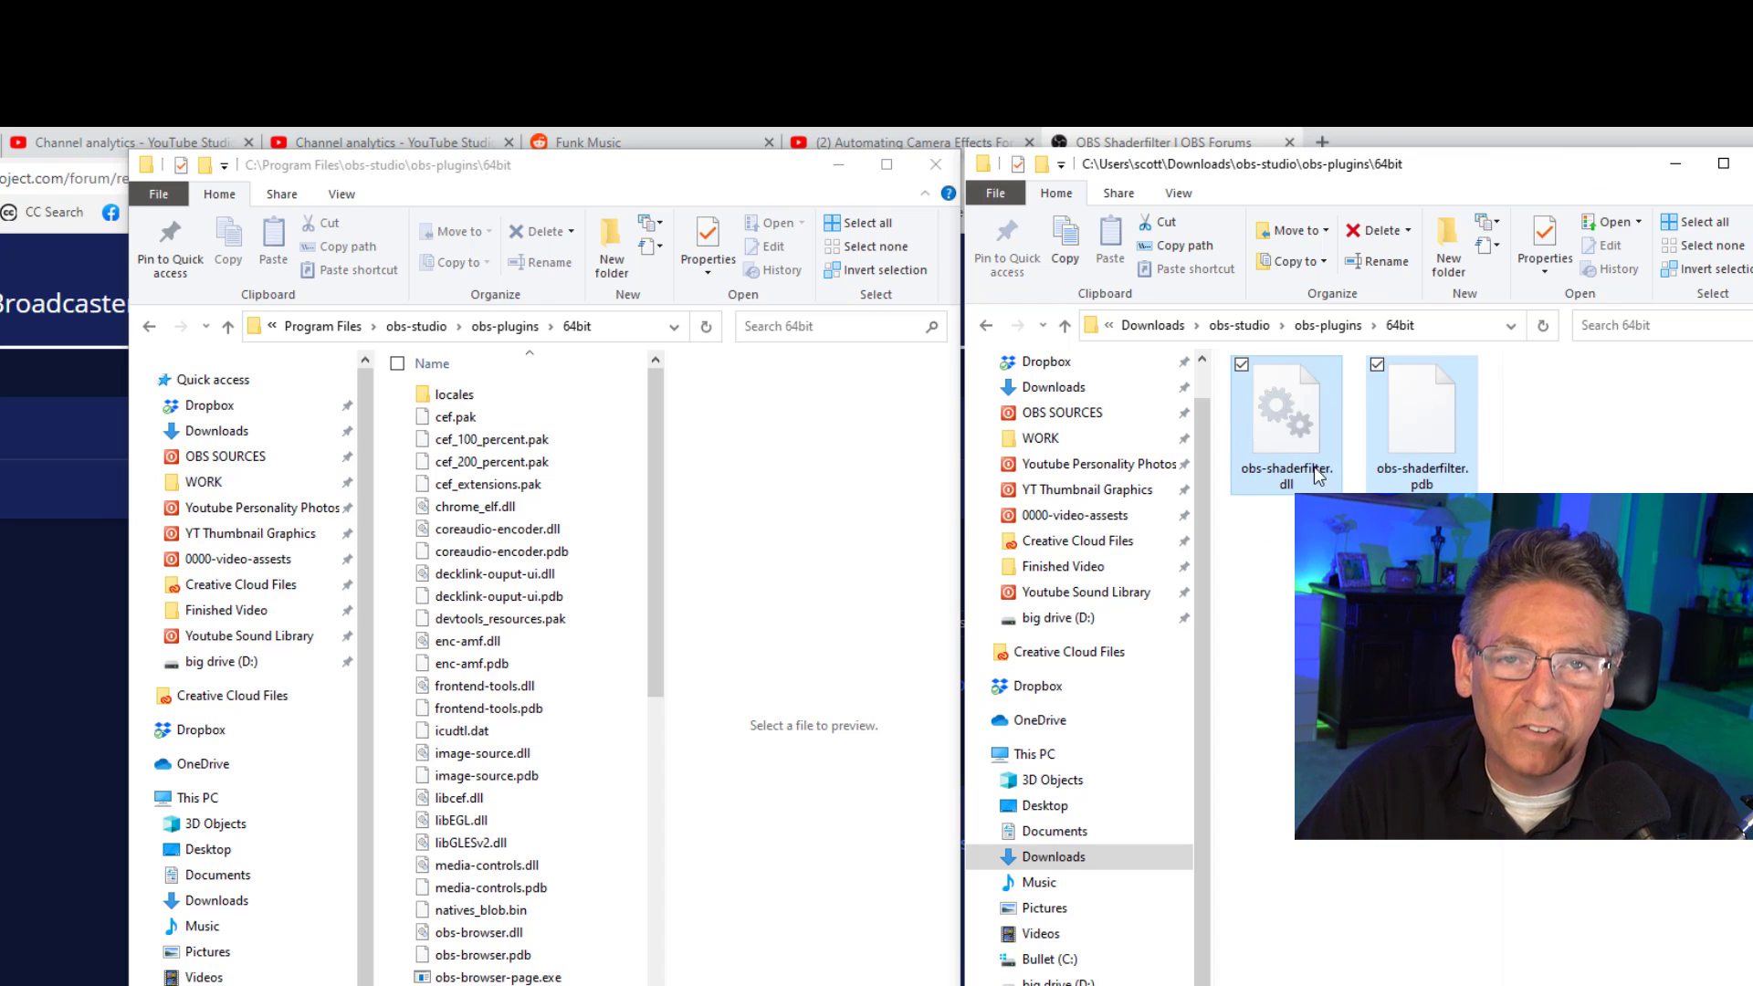
{"action": "left_click_drag", "start_coordinate": [1300, 422], "coordinate": [1138, 699]}
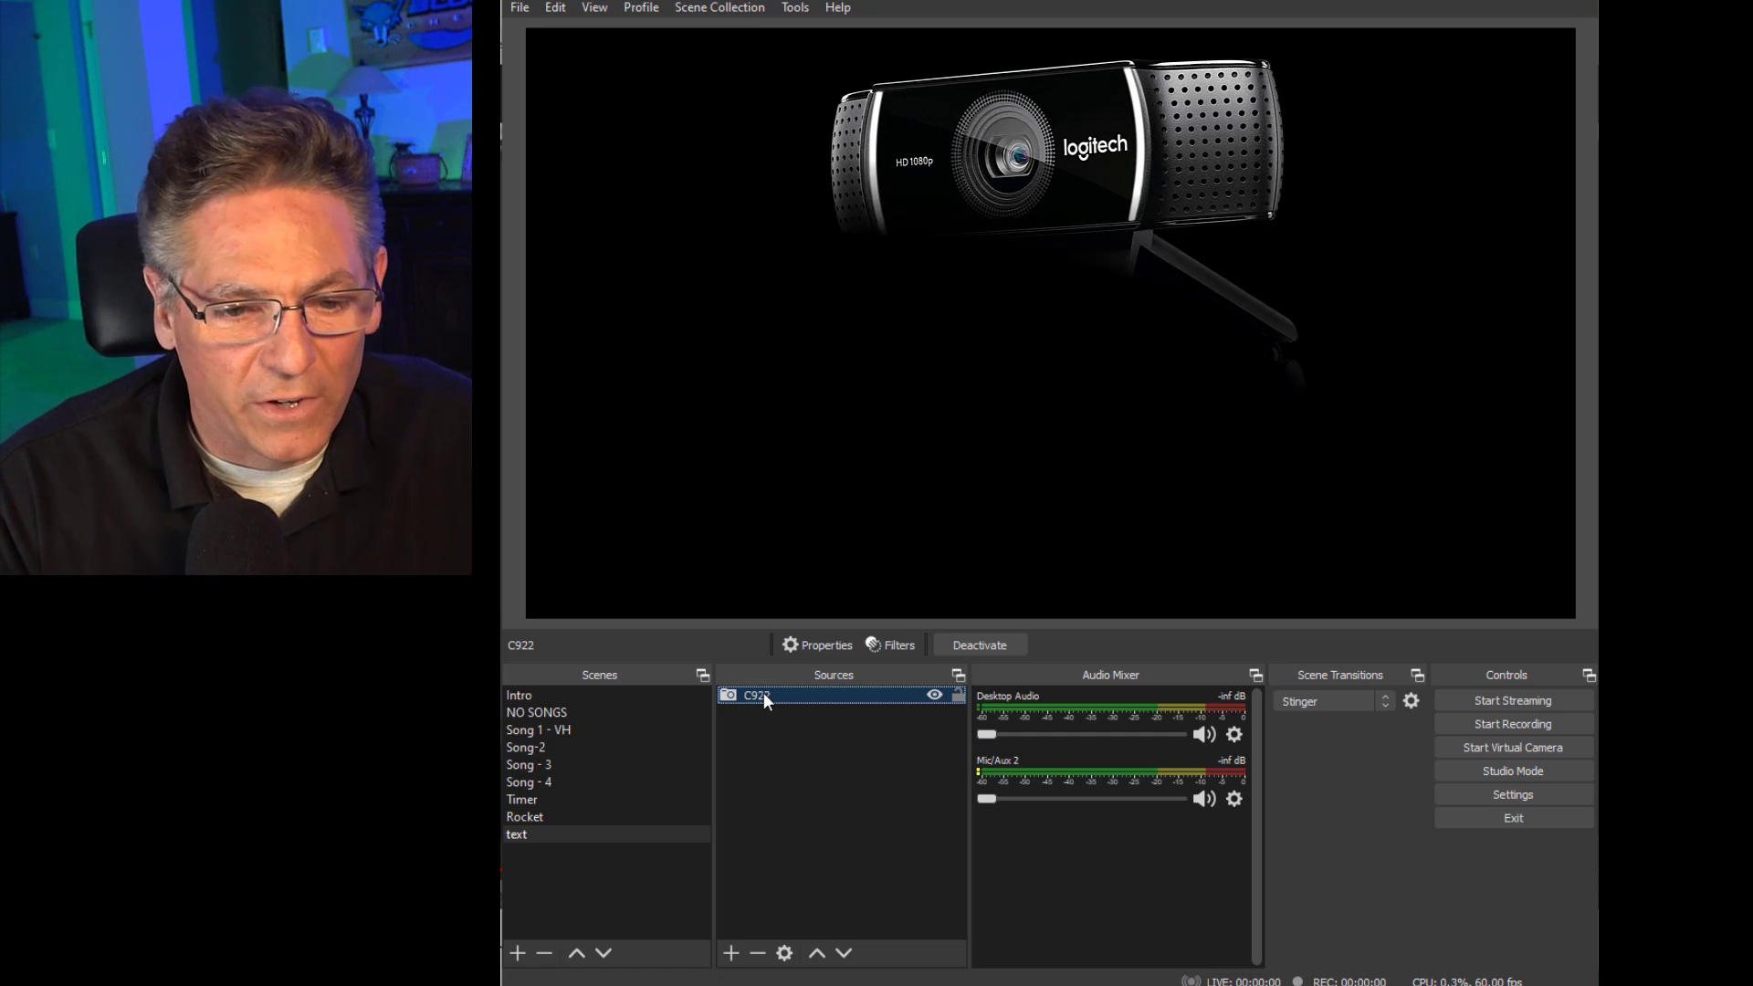
- List the effect filter types available for the C922 source to confirm User-defined shader exists
{"action": "right_click", "coordinate": [763, 691]}
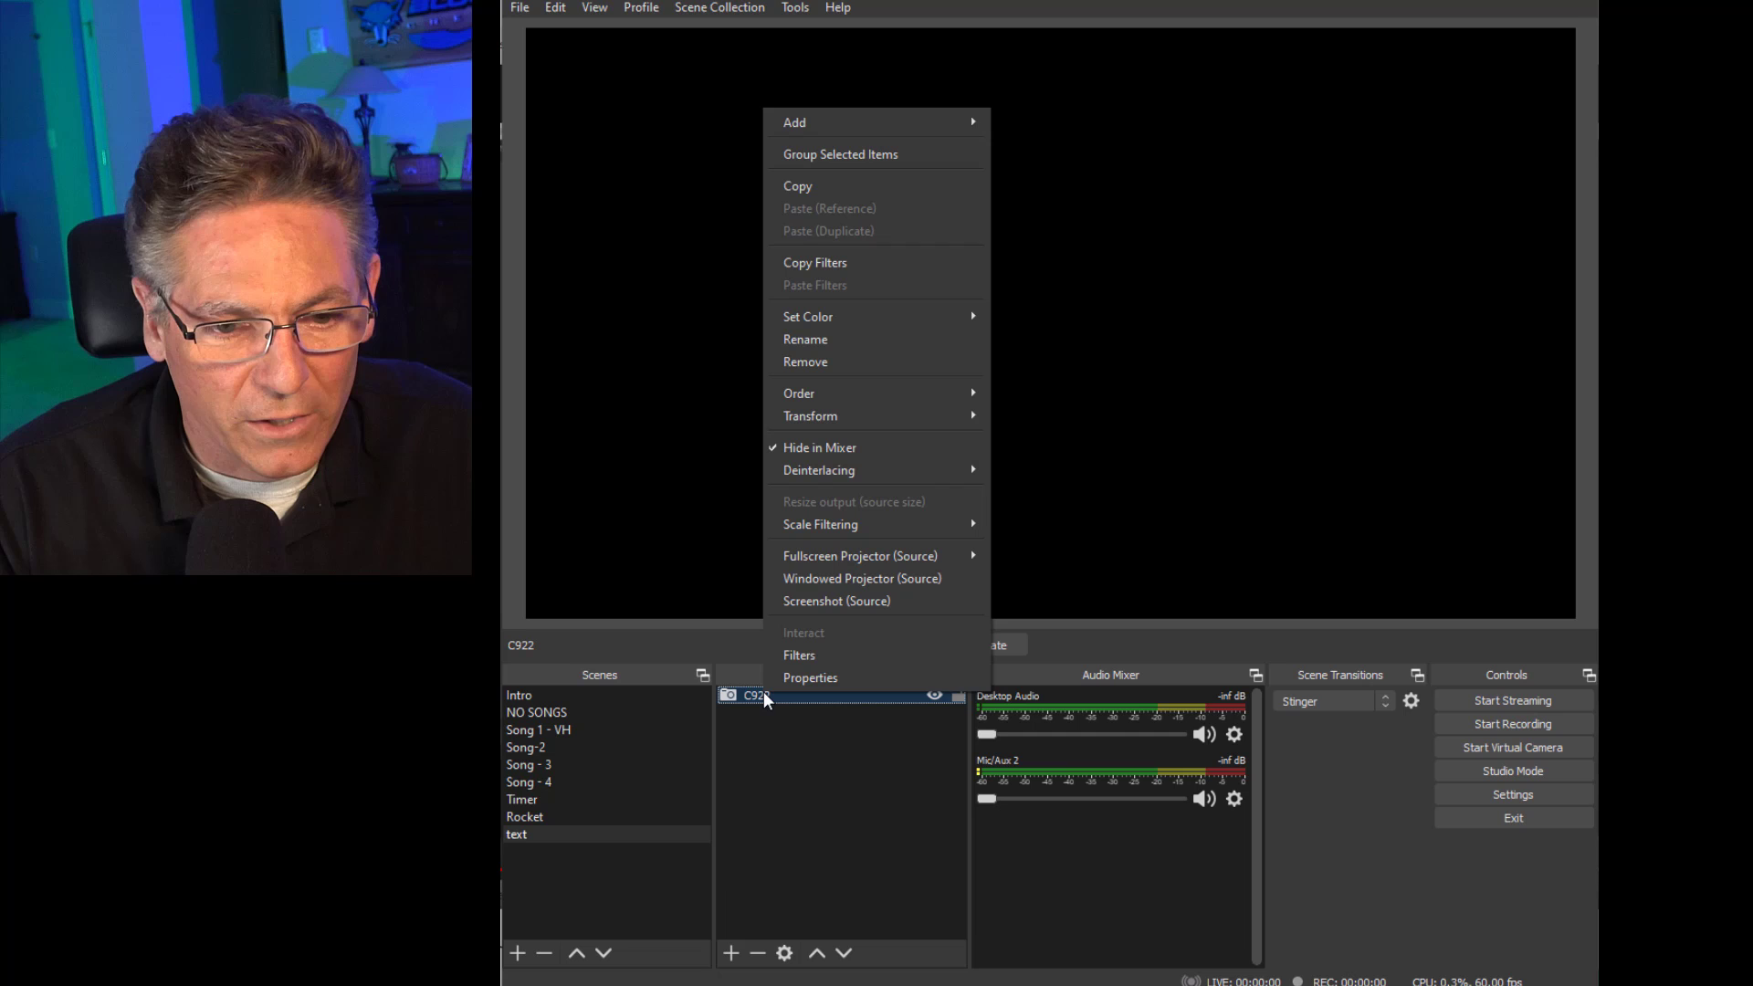
{"action": "left_click", "coordinate": [797, 657]}
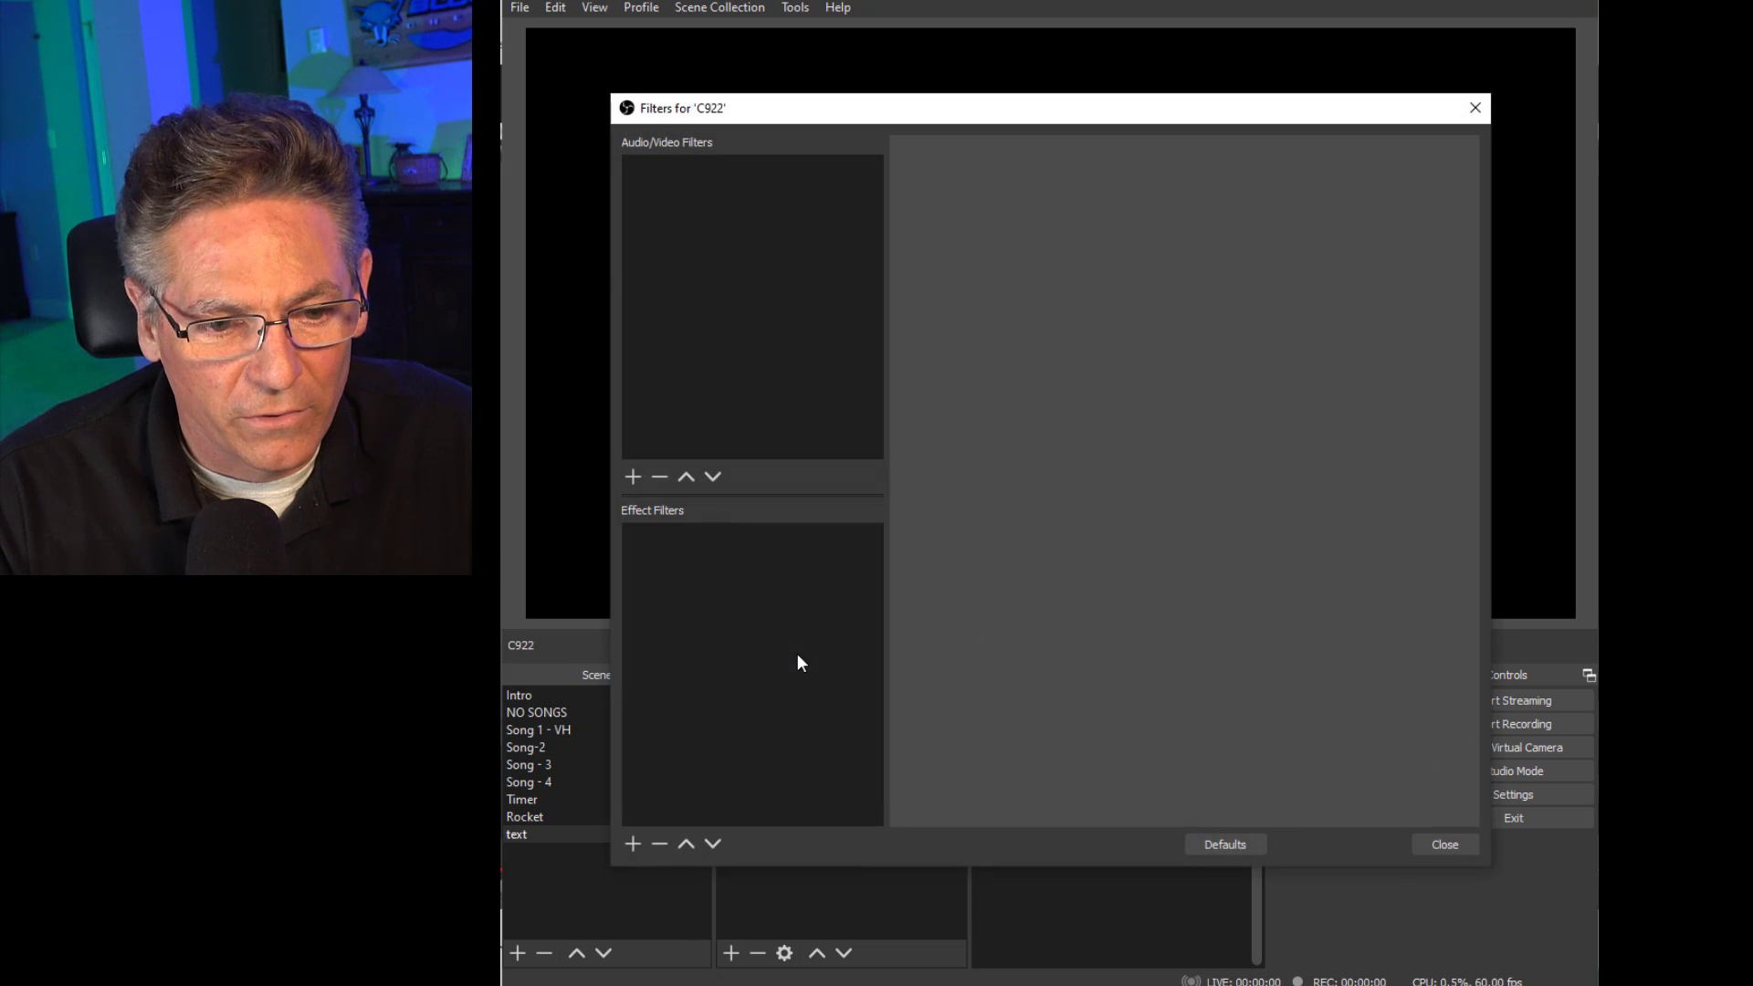
{"action": "left_click", "coordinate": [632, 844]}
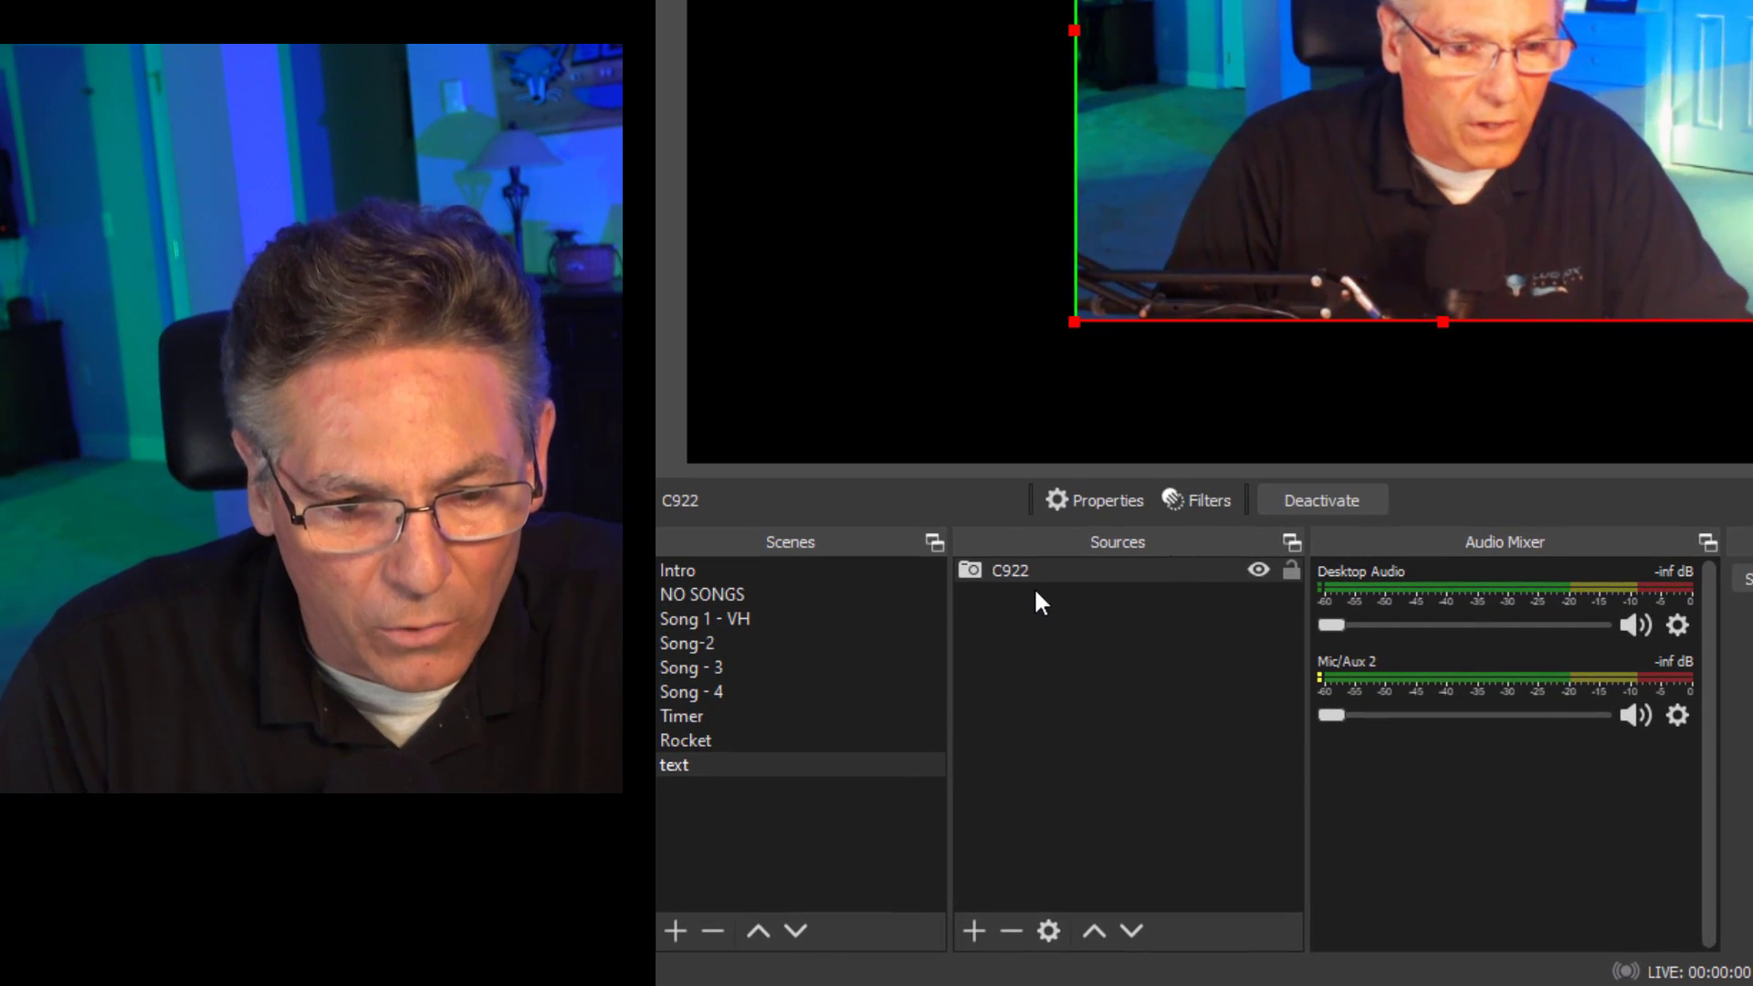
- Add a User-defined shader effect filter with the default name to the C922 source
{"action": "right_click", "coordinate": [1034, 587]}
{"action": "left_click", "coordinate": [1107, 526]}
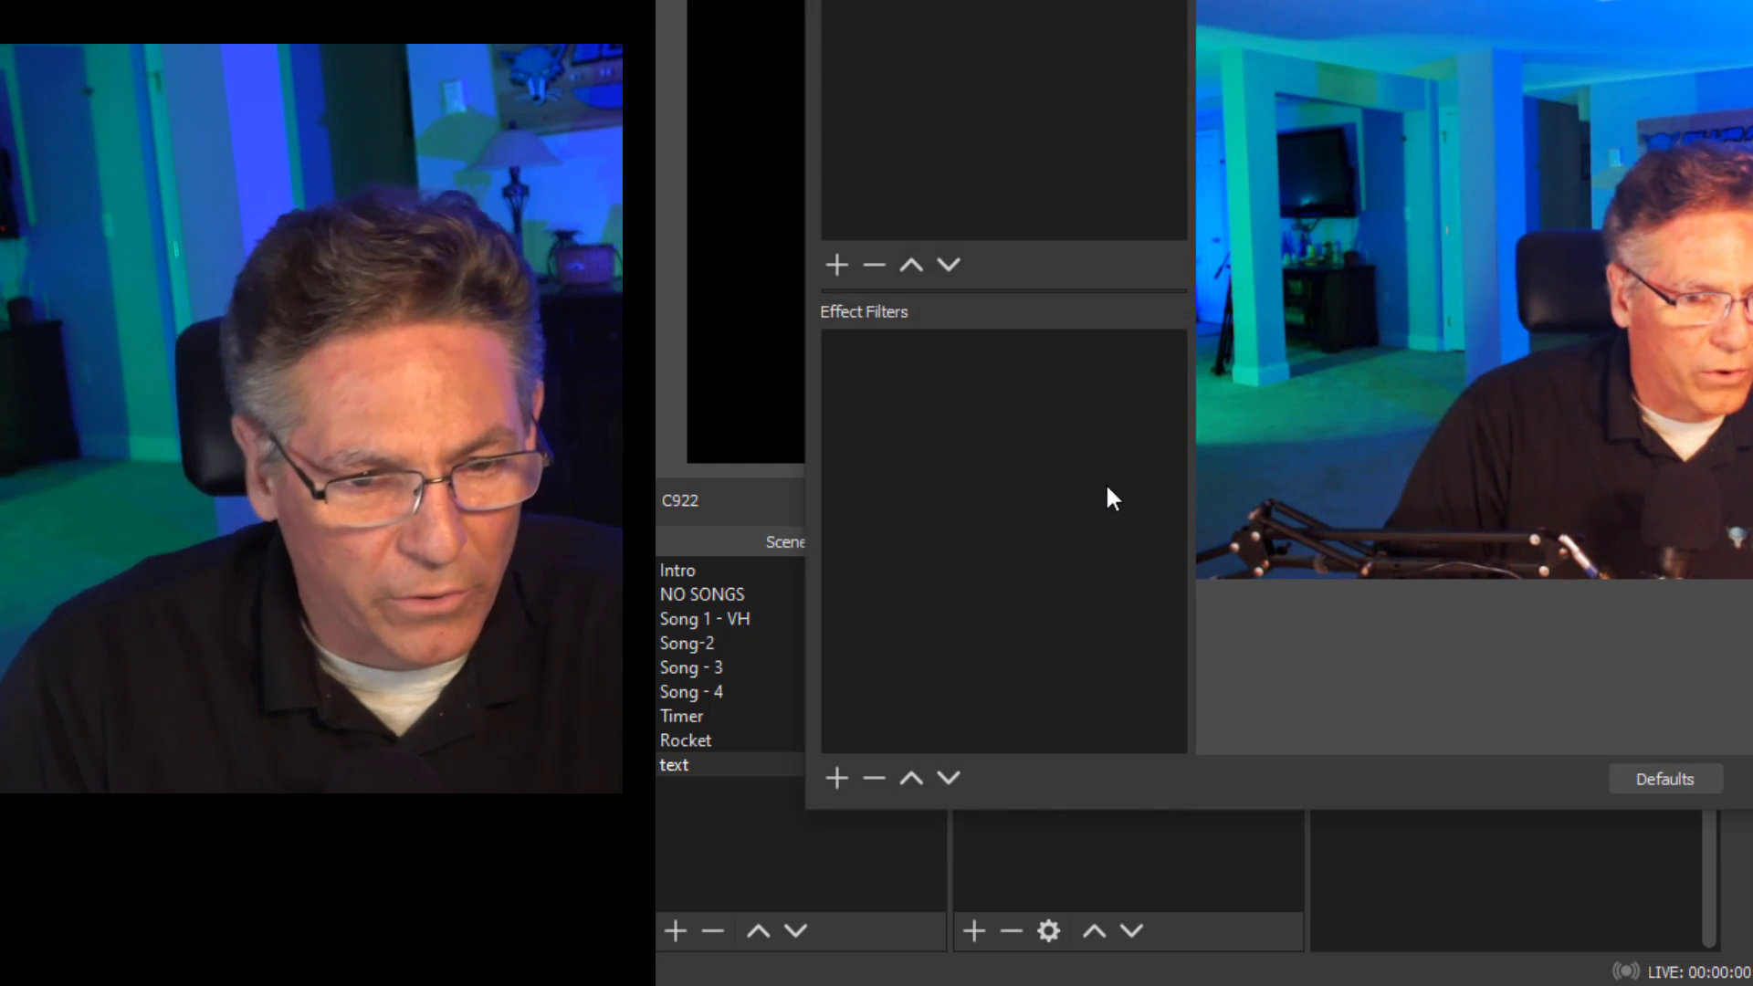
{"action": "left_click", "coordinate": [841, 770]}
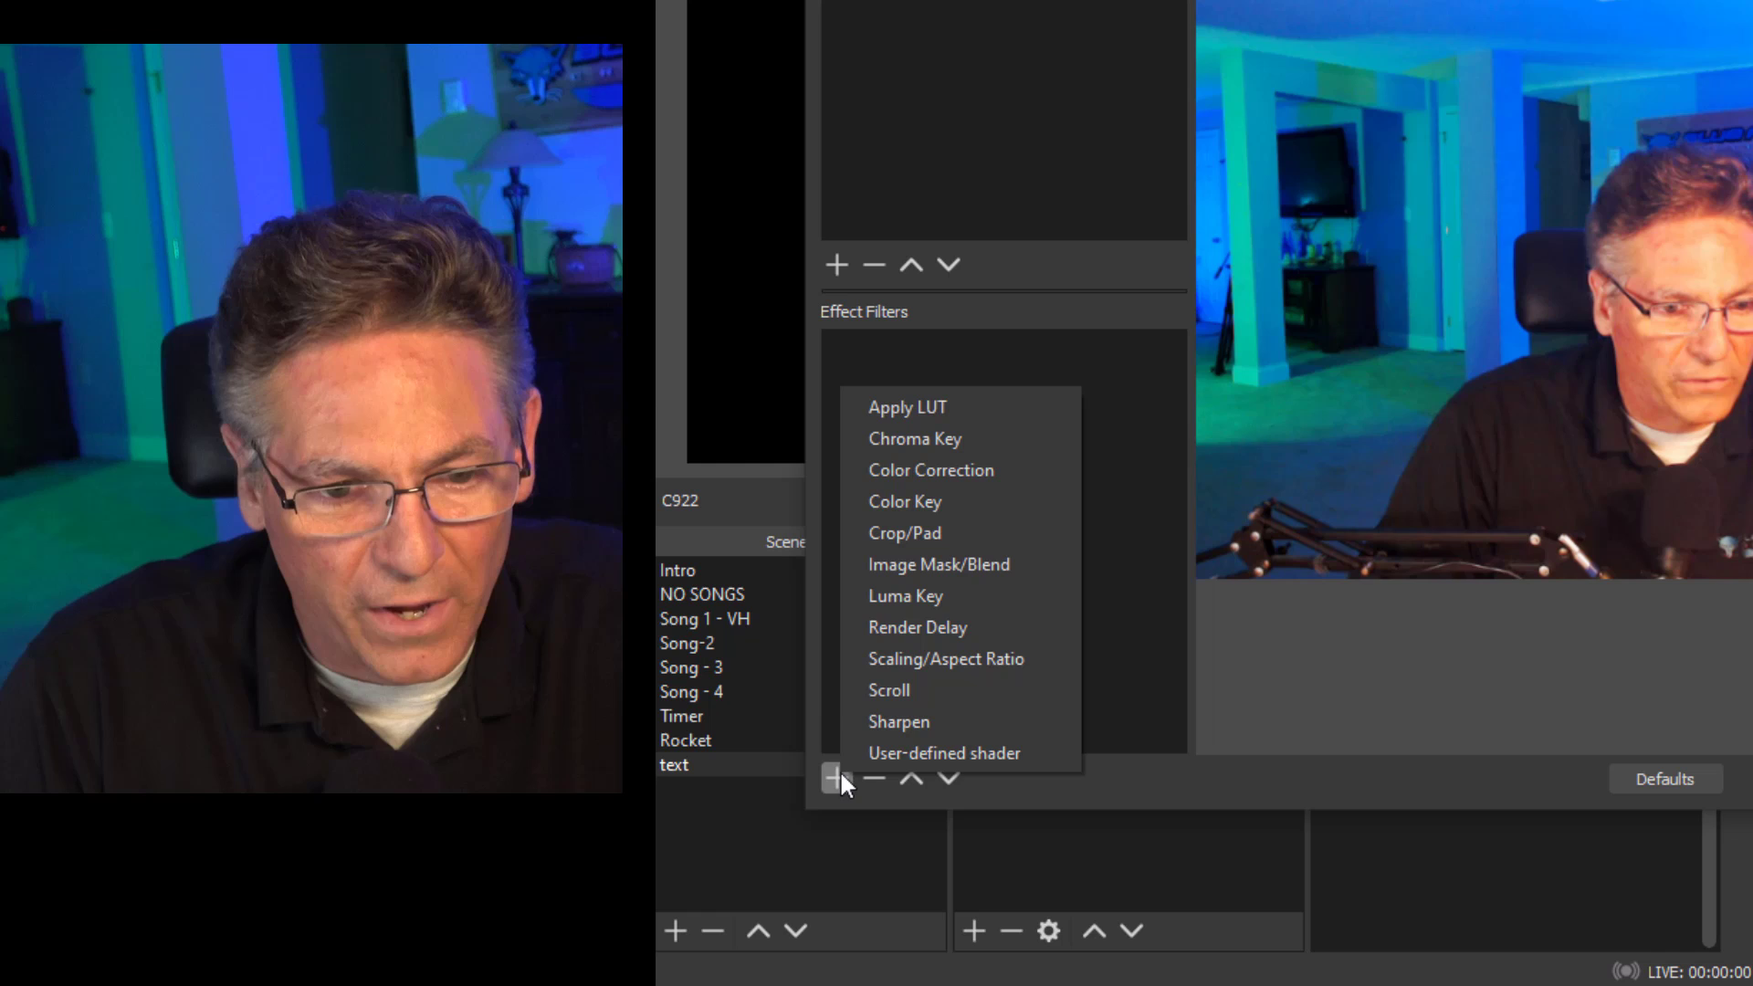
{"action": "left_click", "coordinate": [965, 753]}
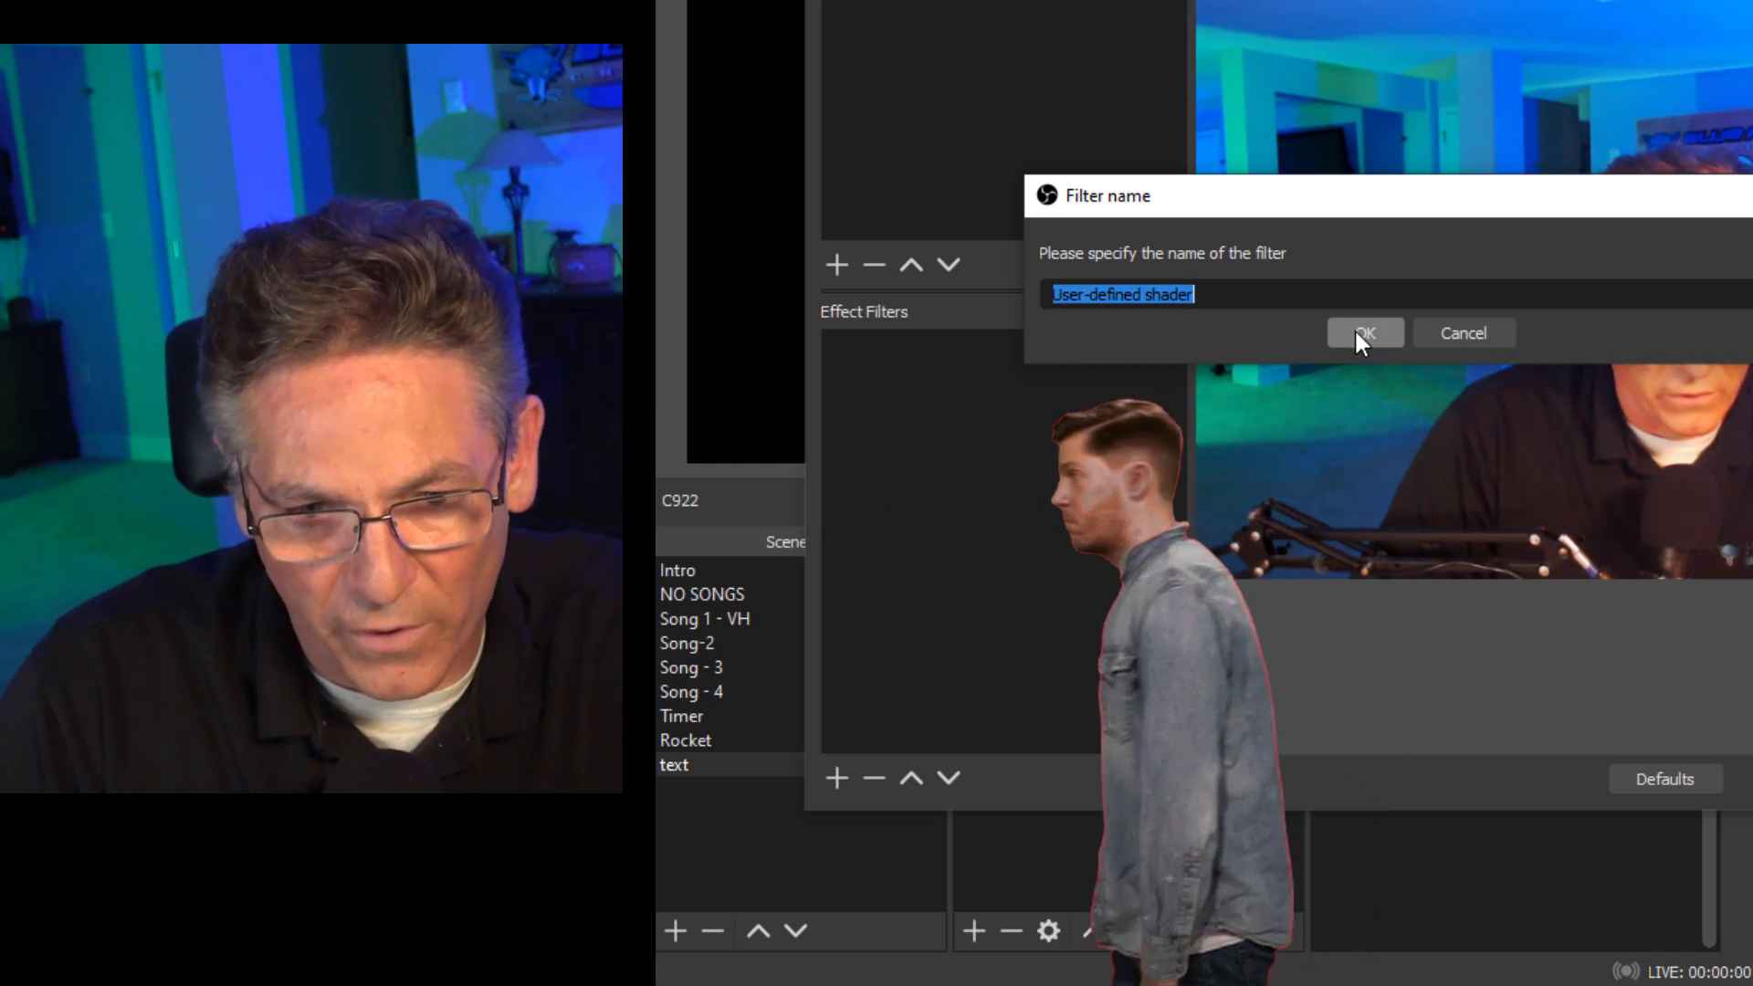
{"action": "left_click", "coordinate": [1362, 332]}
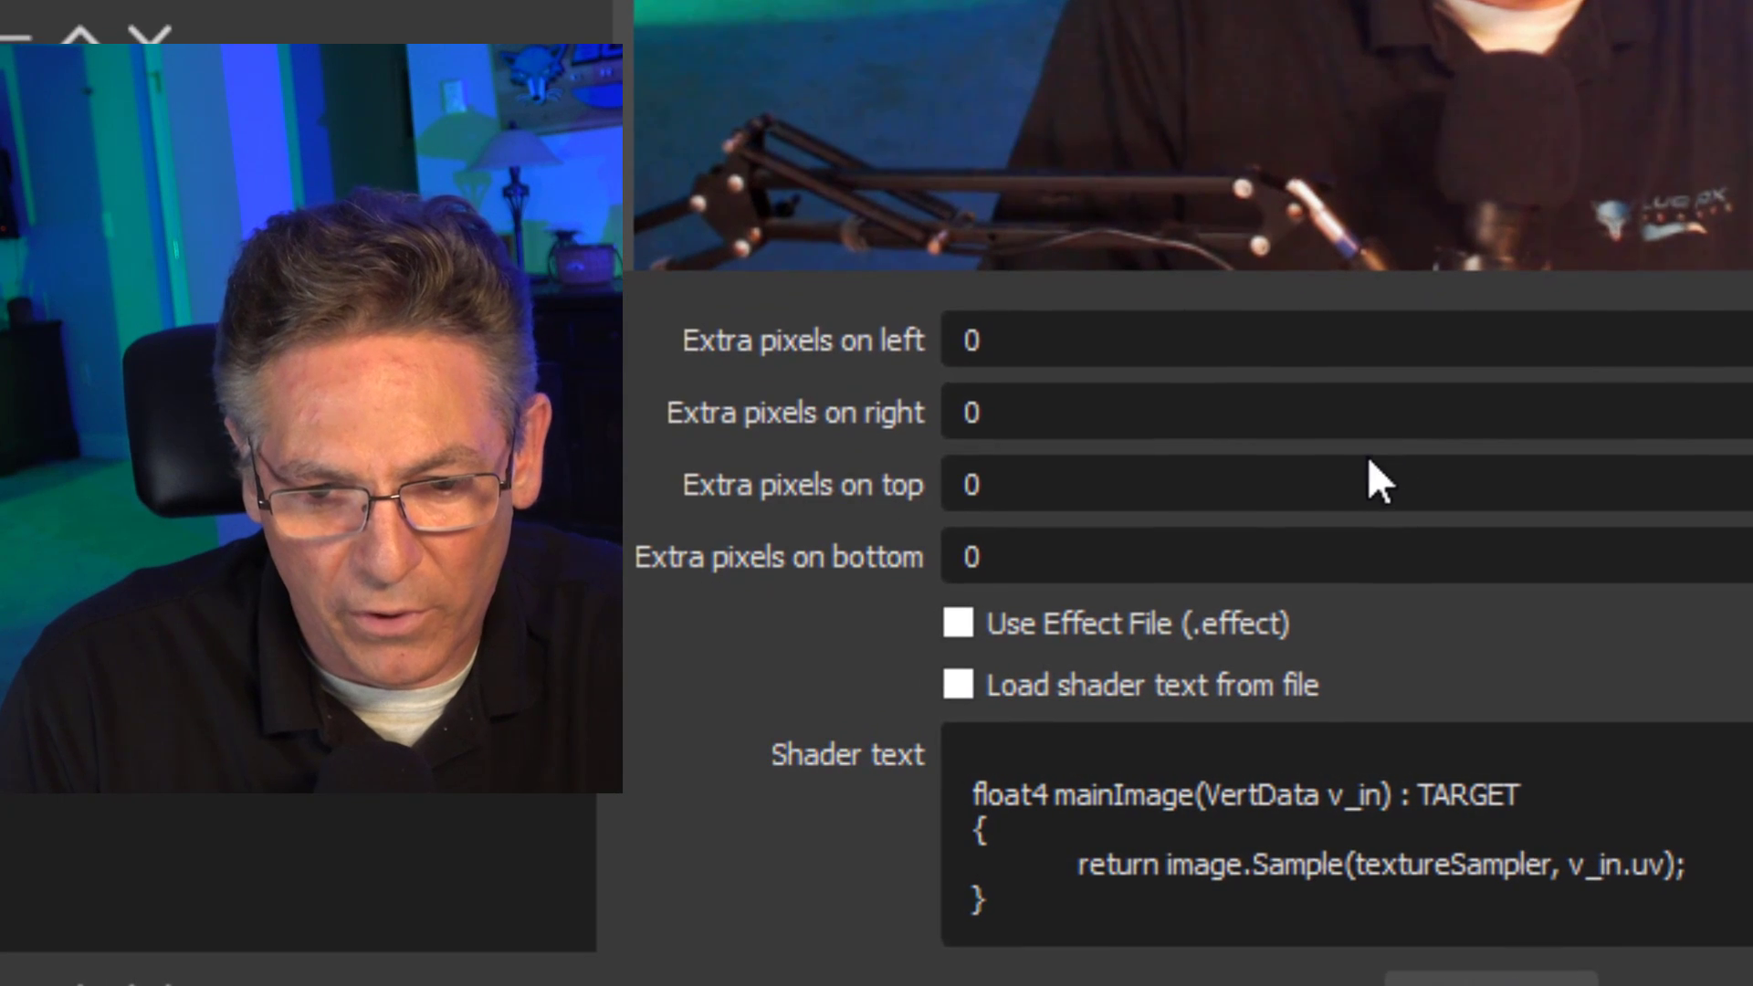
{"action": "scroll", "coordinate": [1368, 457], "scroll_direction": "down", "scroll_amount": 3}
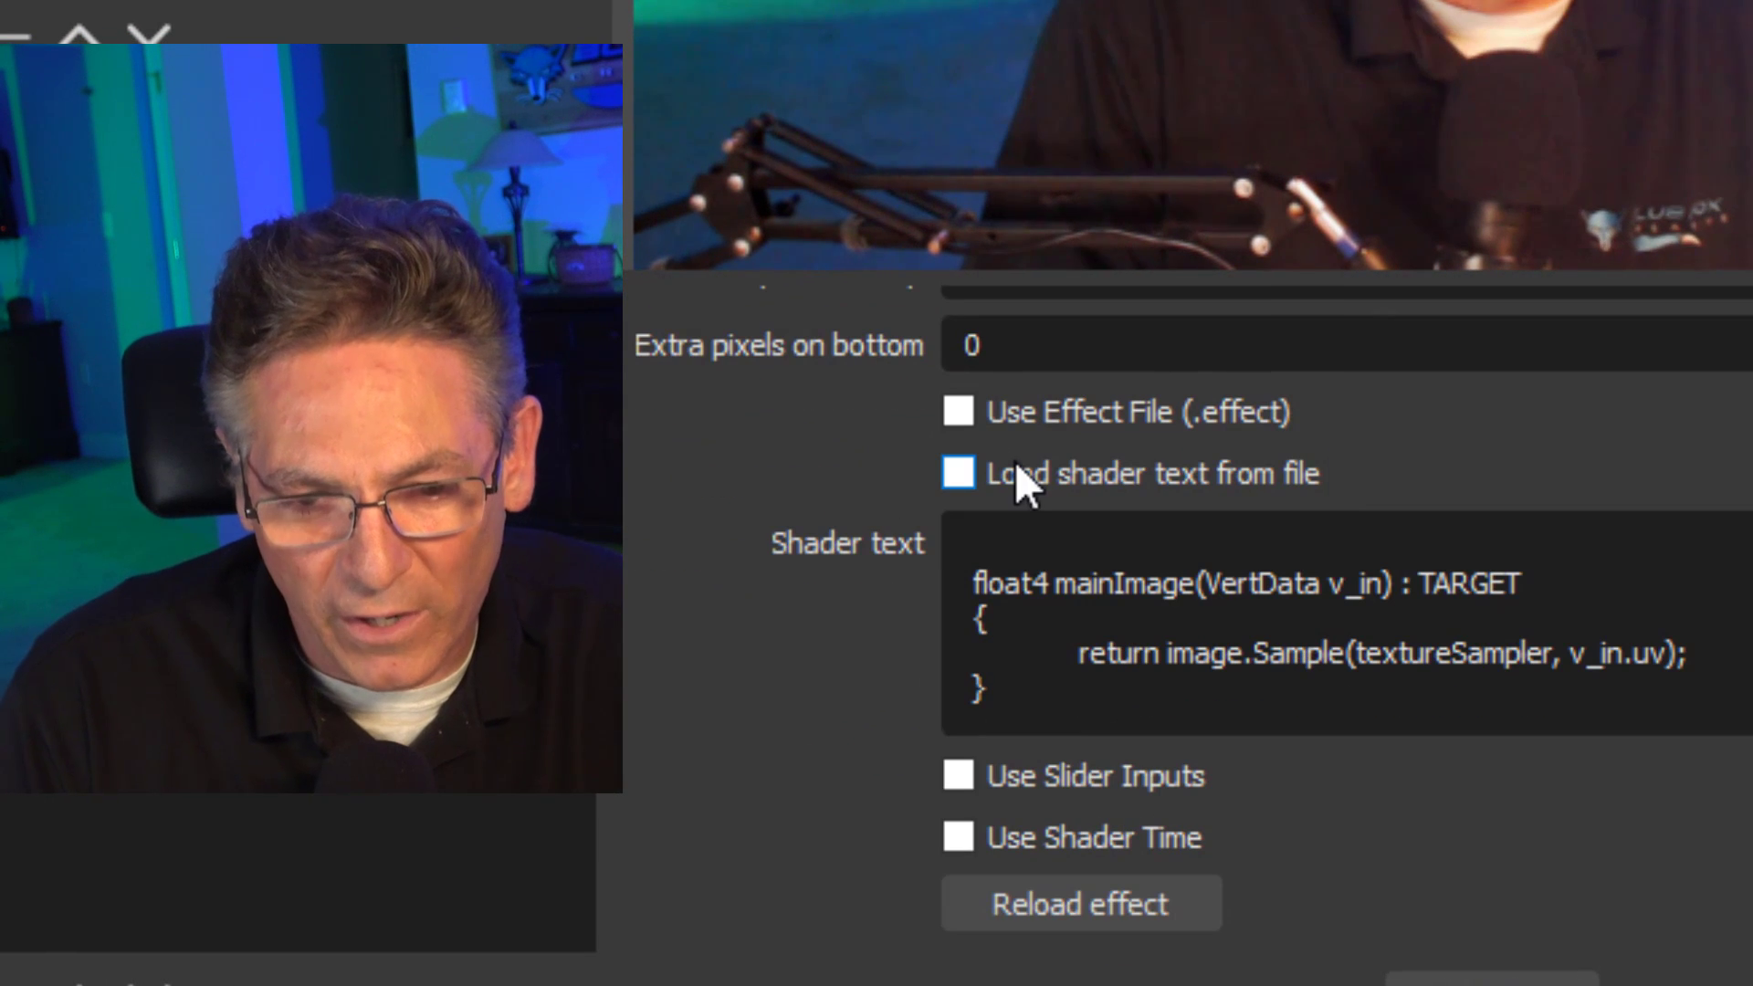
- Load examples/cartoon.effect from file as an effect file and reload it onto the webcam
{"action": "left_click", "coordinate": [959, 472]}
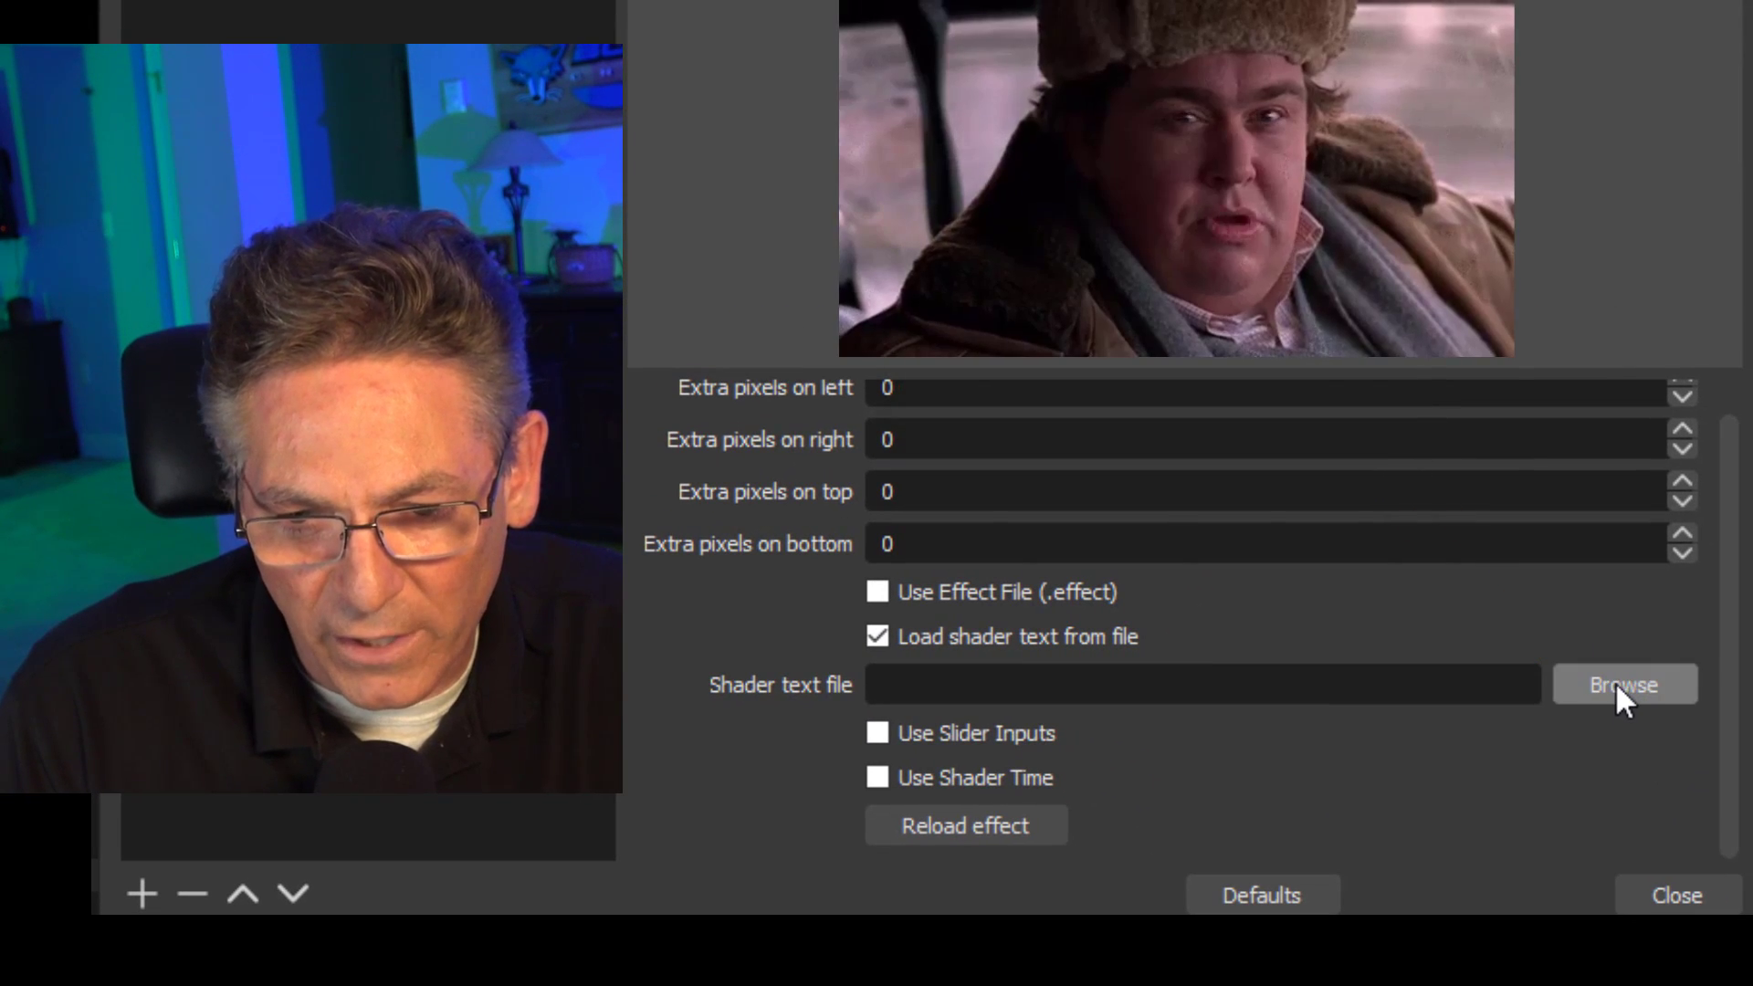
{"action": "left_click", "coordinate": [1618, 680]}
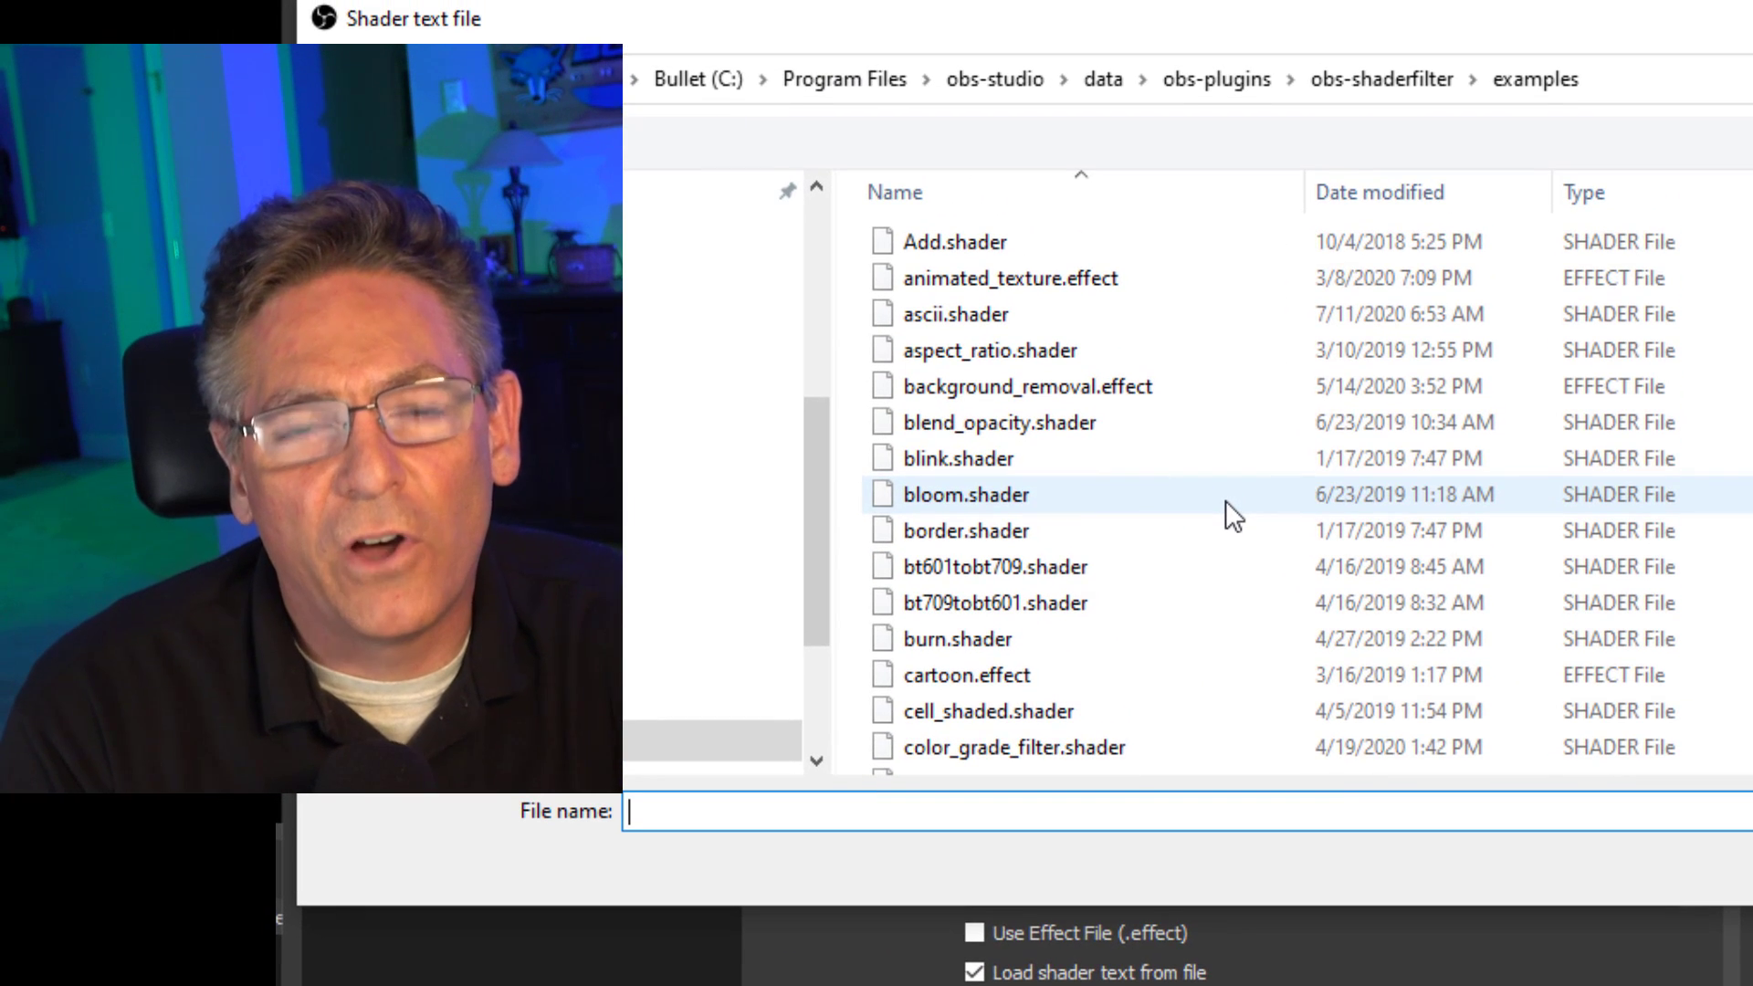
{"action": "mouse_move", "coordinate": [965, 673]}
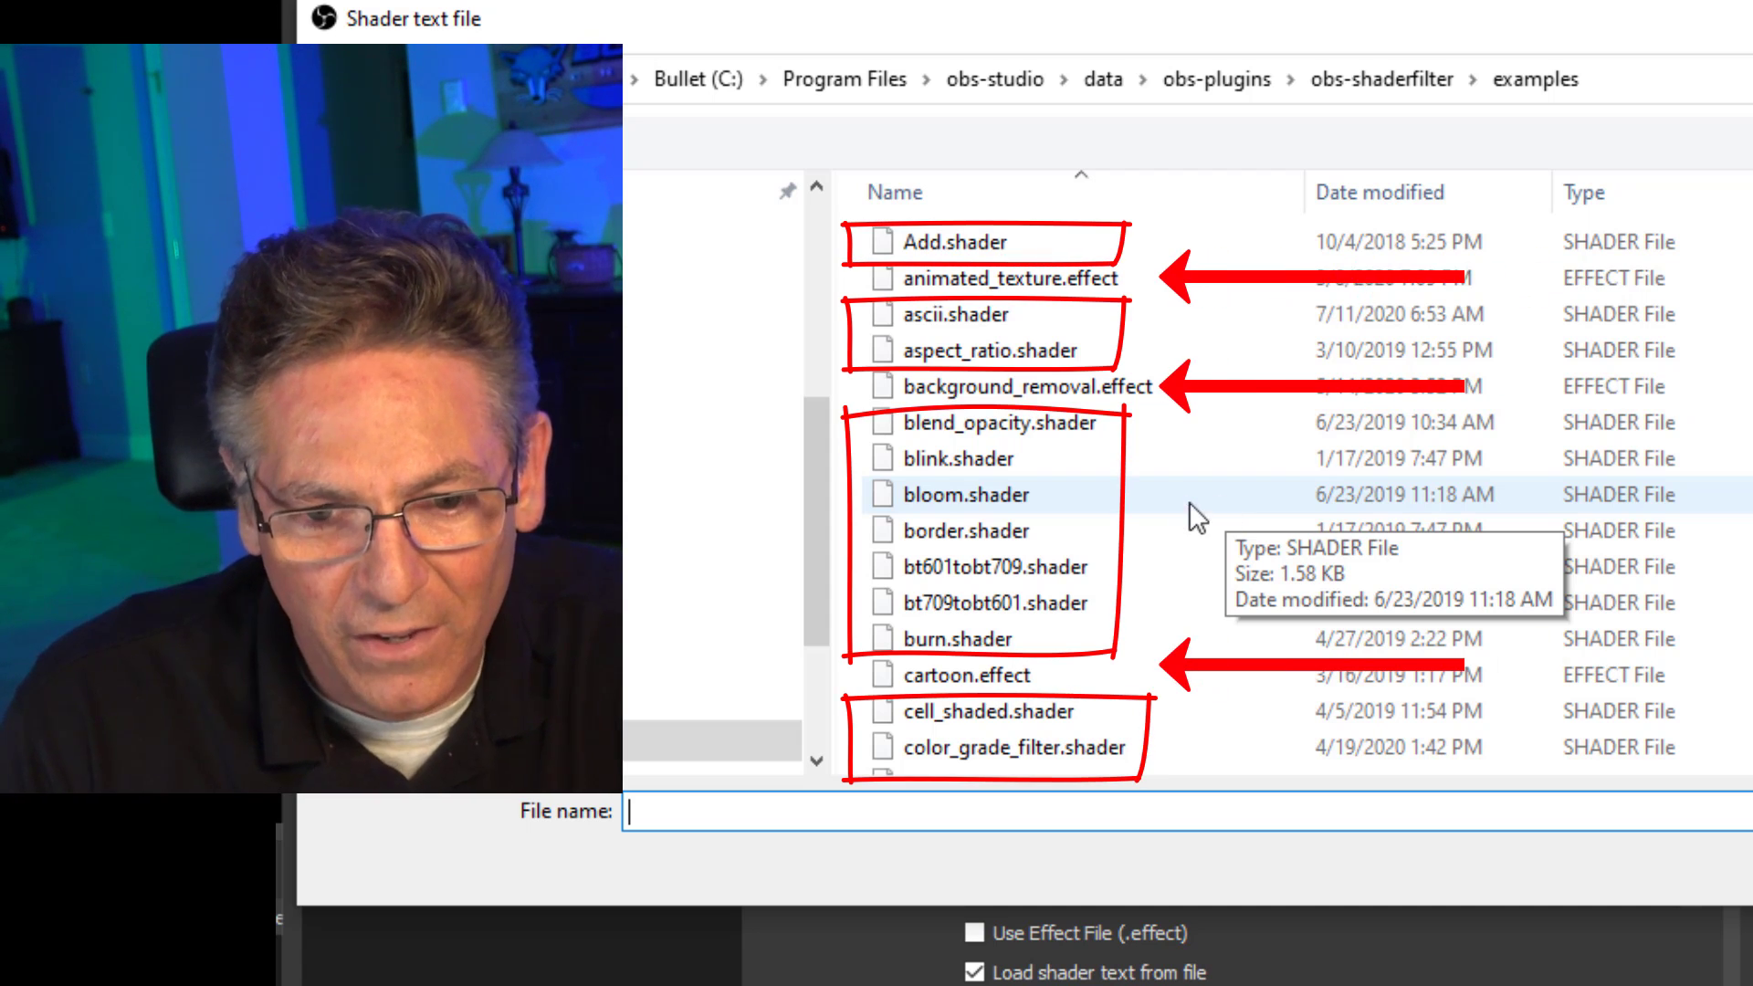
{"action": "left_click", "coordinate": [1021, 685]}
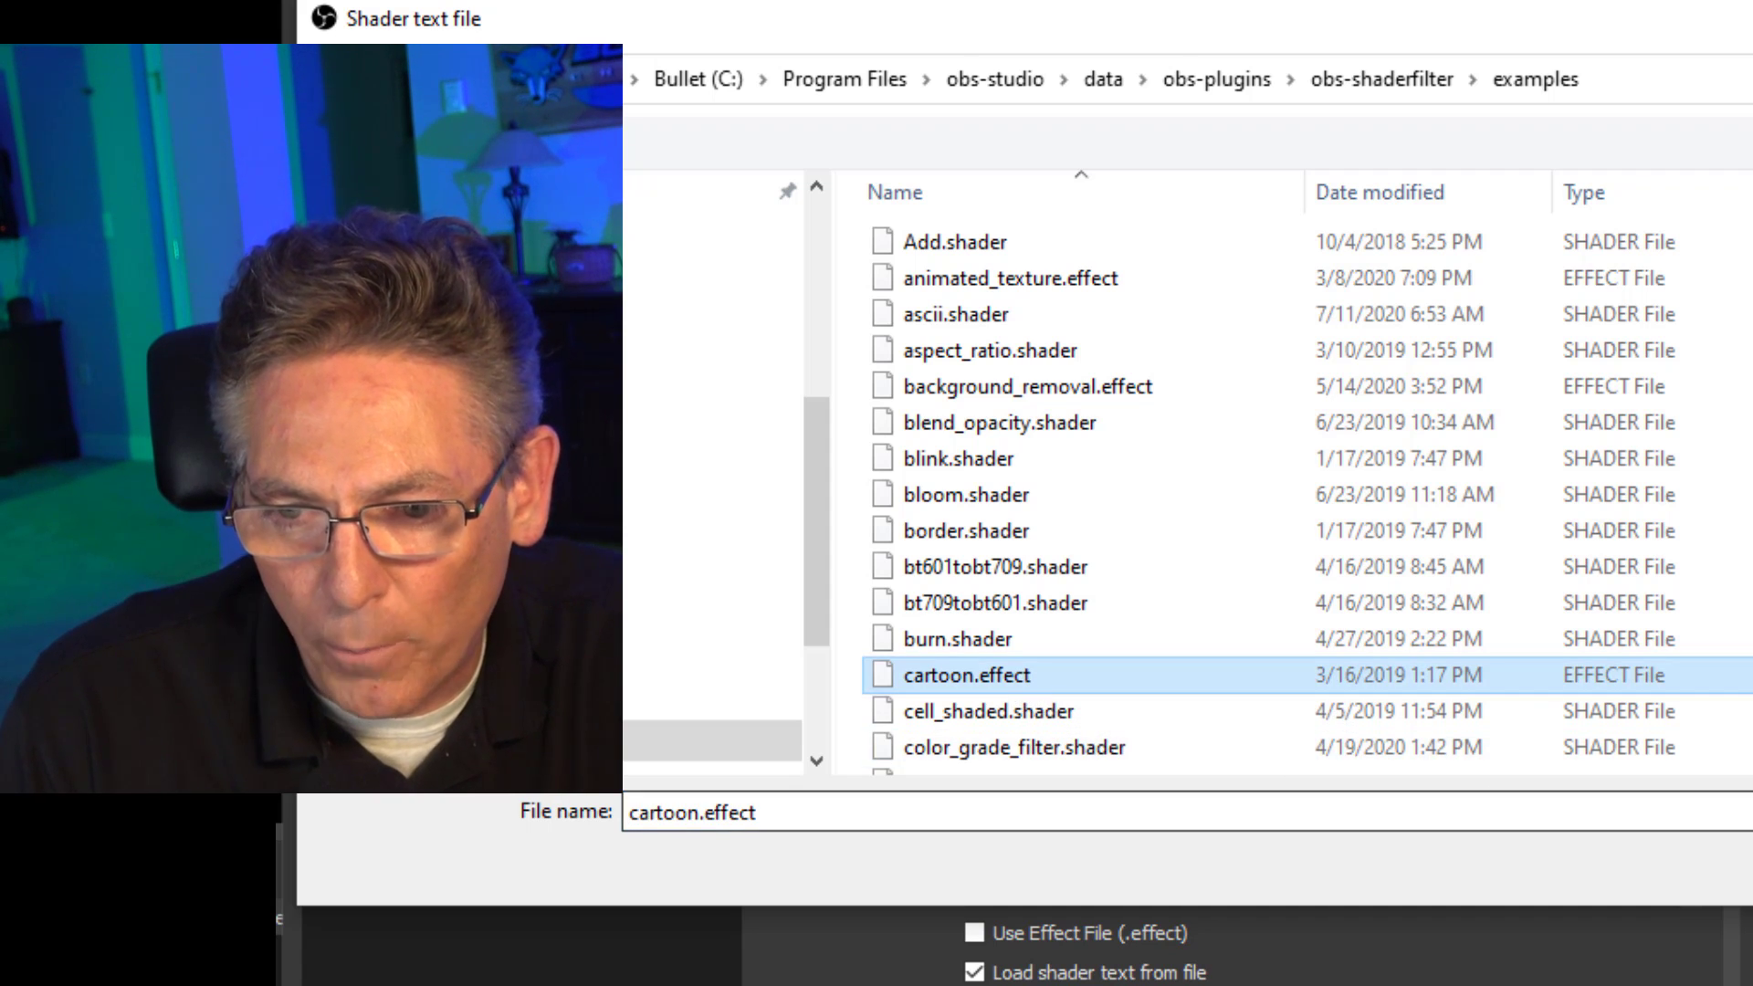
{"action": "key", "text": "Return"}
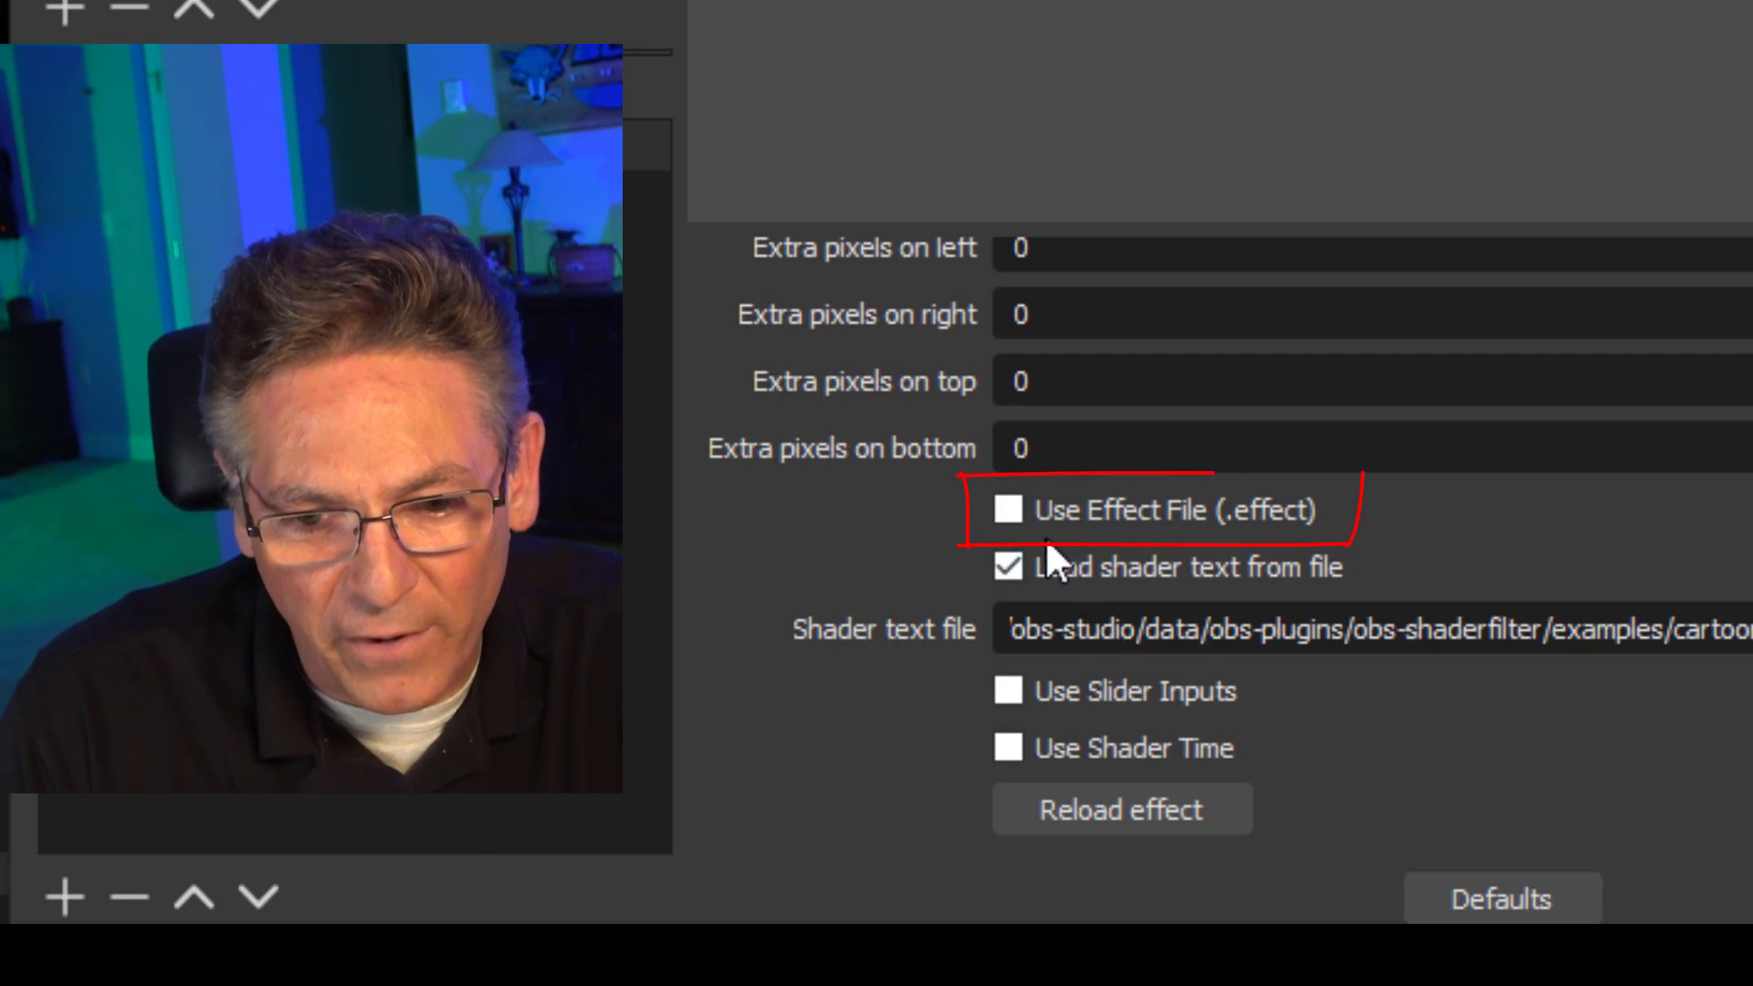
{"action": "left_click", "coordinate": [1009, 509]}
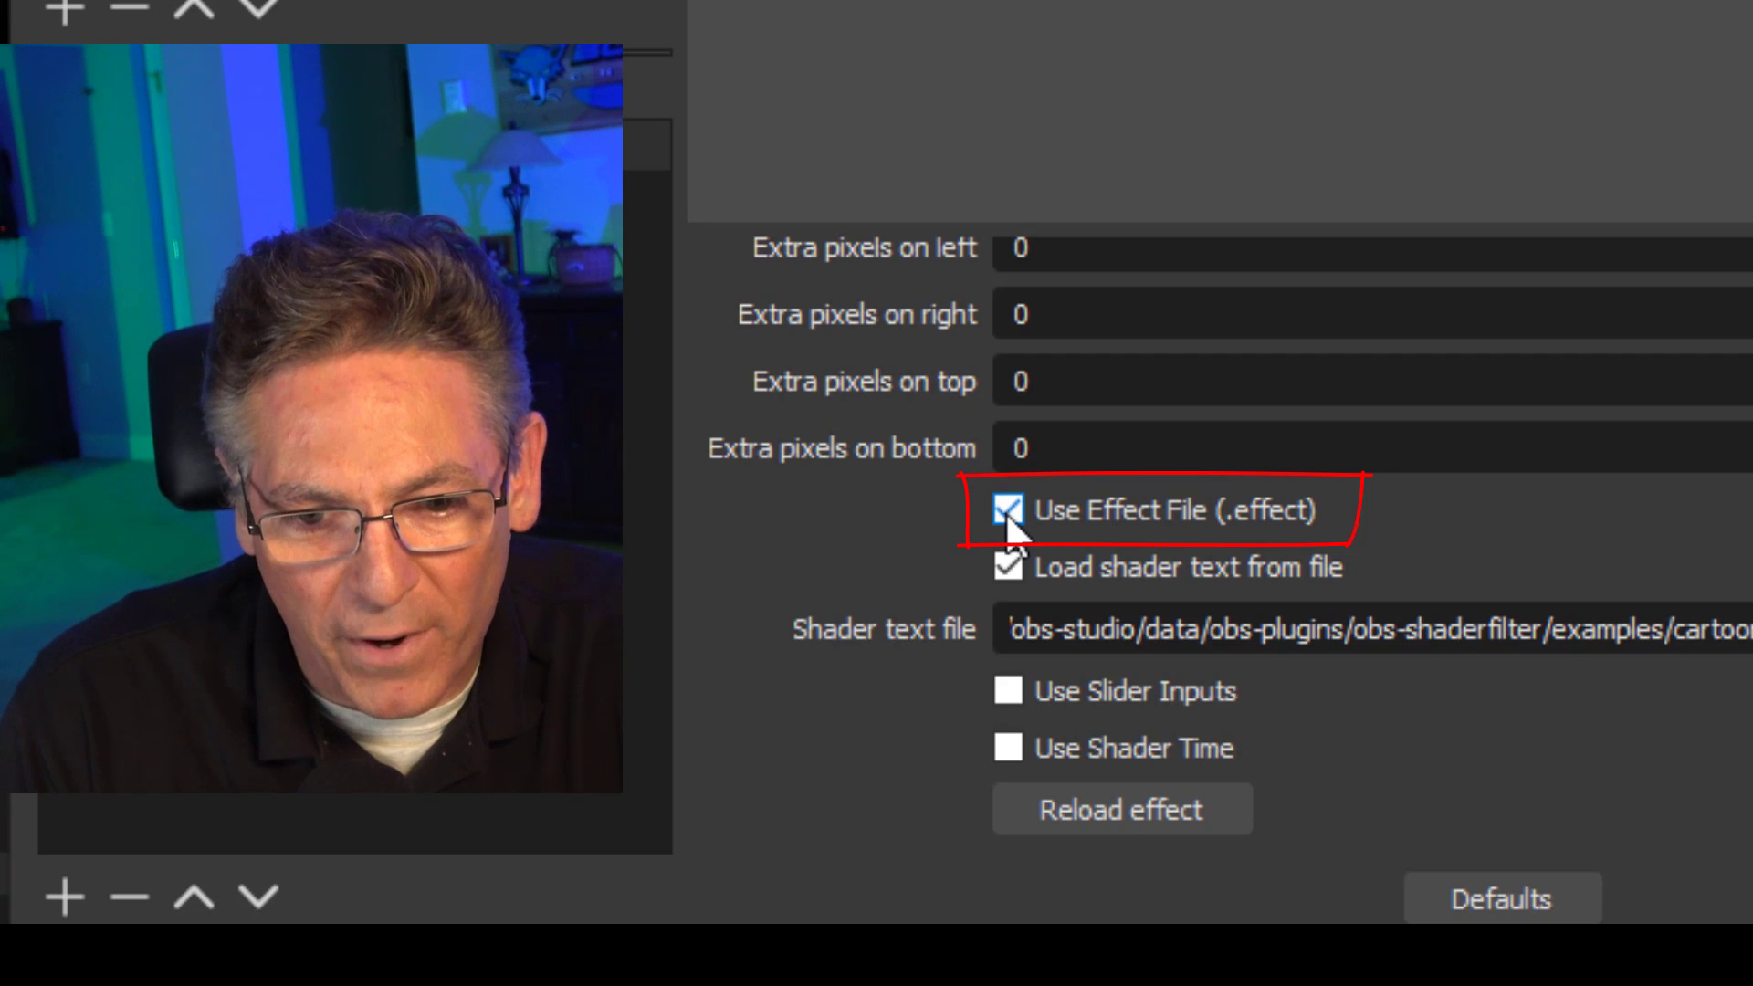
{"action": "left_click", "coordinate": [1121, 805]}
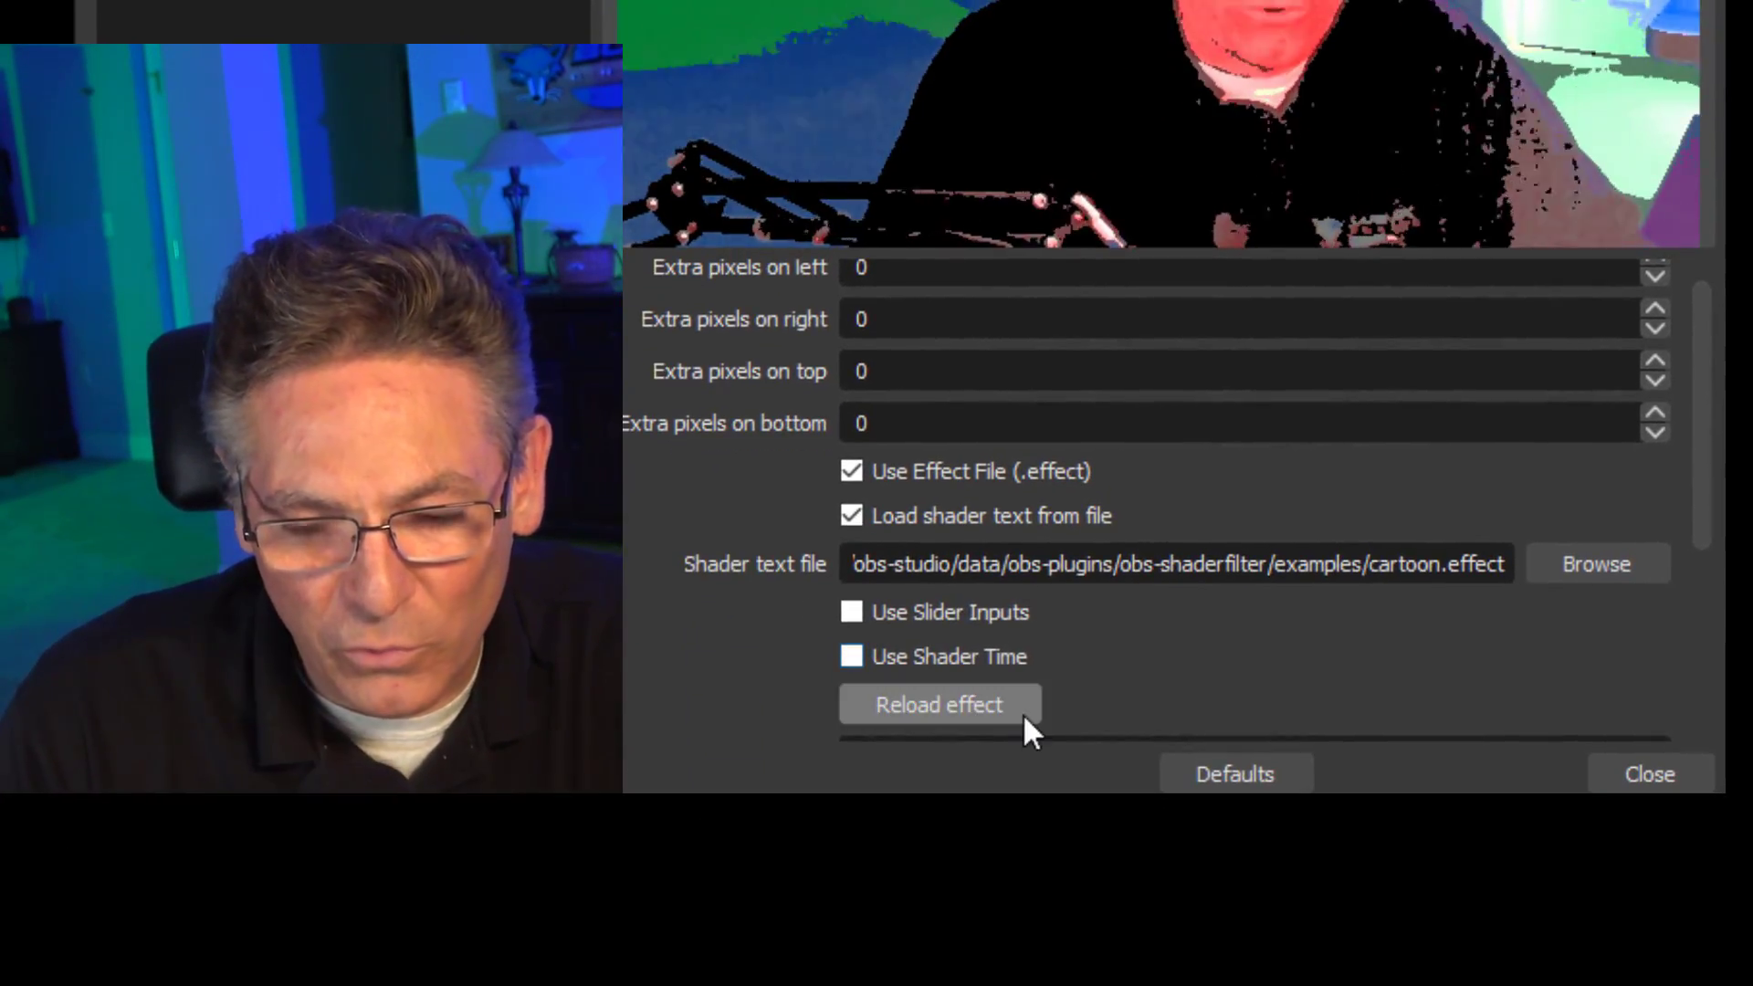
{"action": "scroll", "coordinate": [1023, 714], "scroll_direction": "down", "scroll_amount": 5}
{"action": "scroll", "coordinate": [1030, 640], "scroll_direction": "down", "scroll_amount": 3}
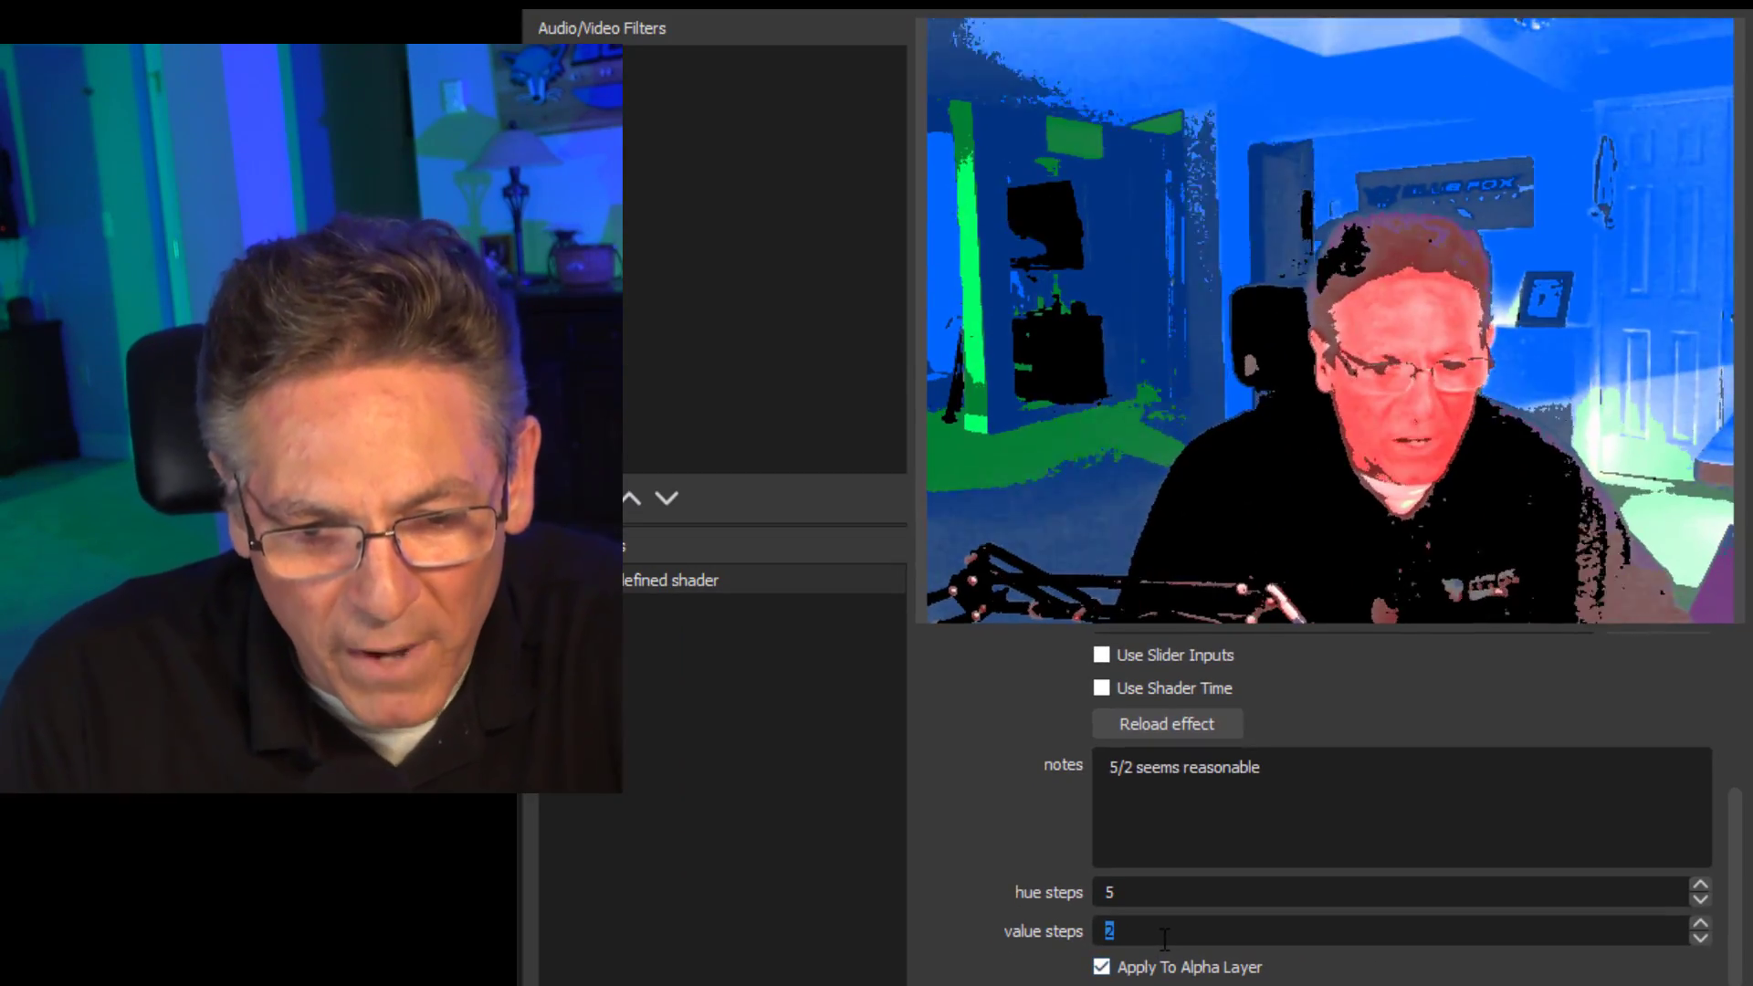
{"action": "type", "text": "8"}
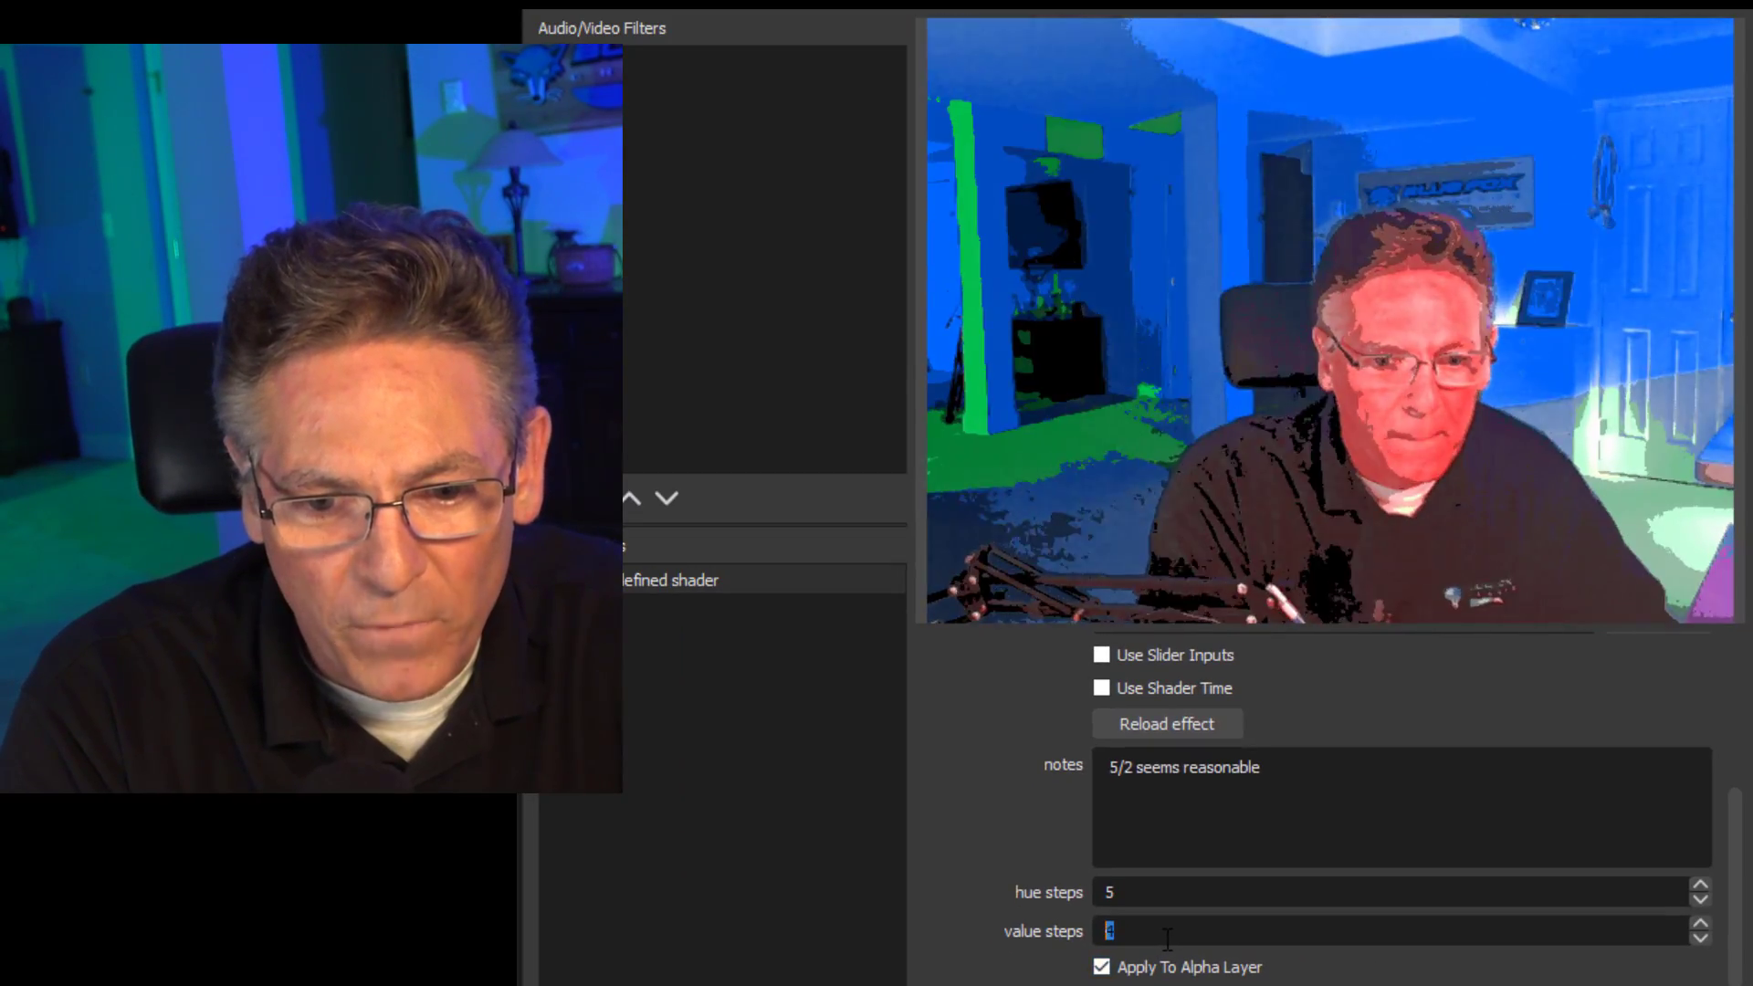
- Nudge the cartoon shader's value steps count with the arrow keys
{"action": "key", "text": "Up"}
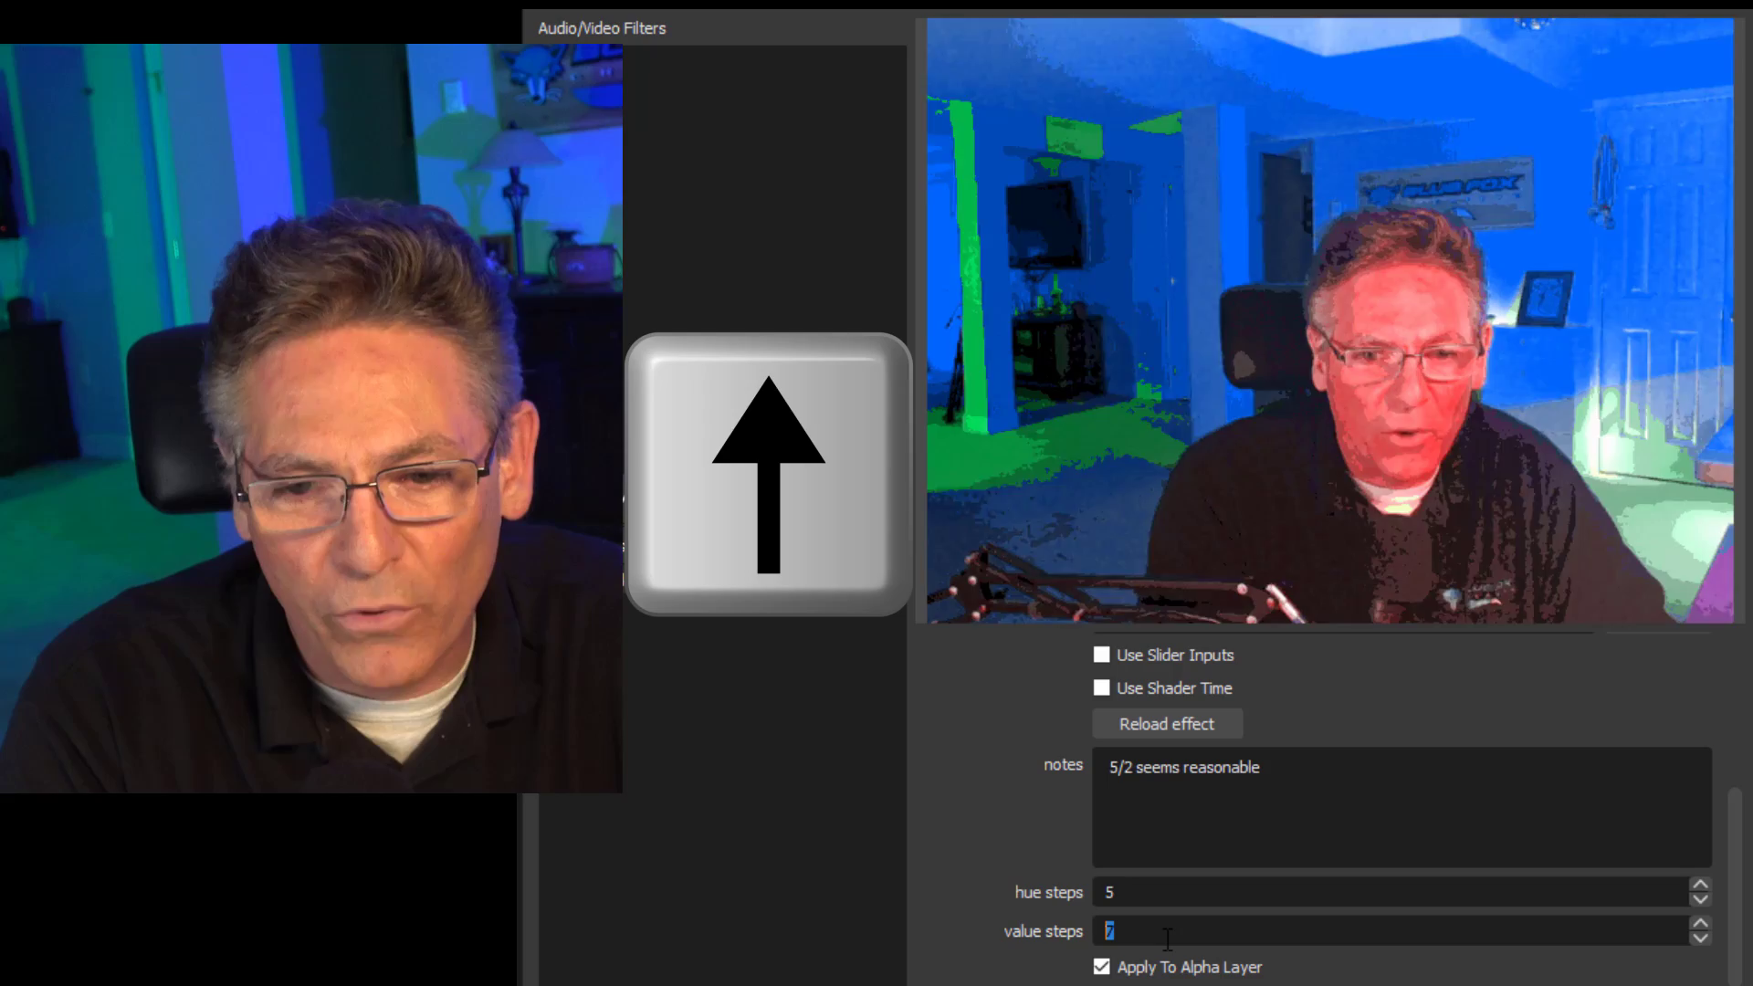
{"action": "key", "text": "Down"}
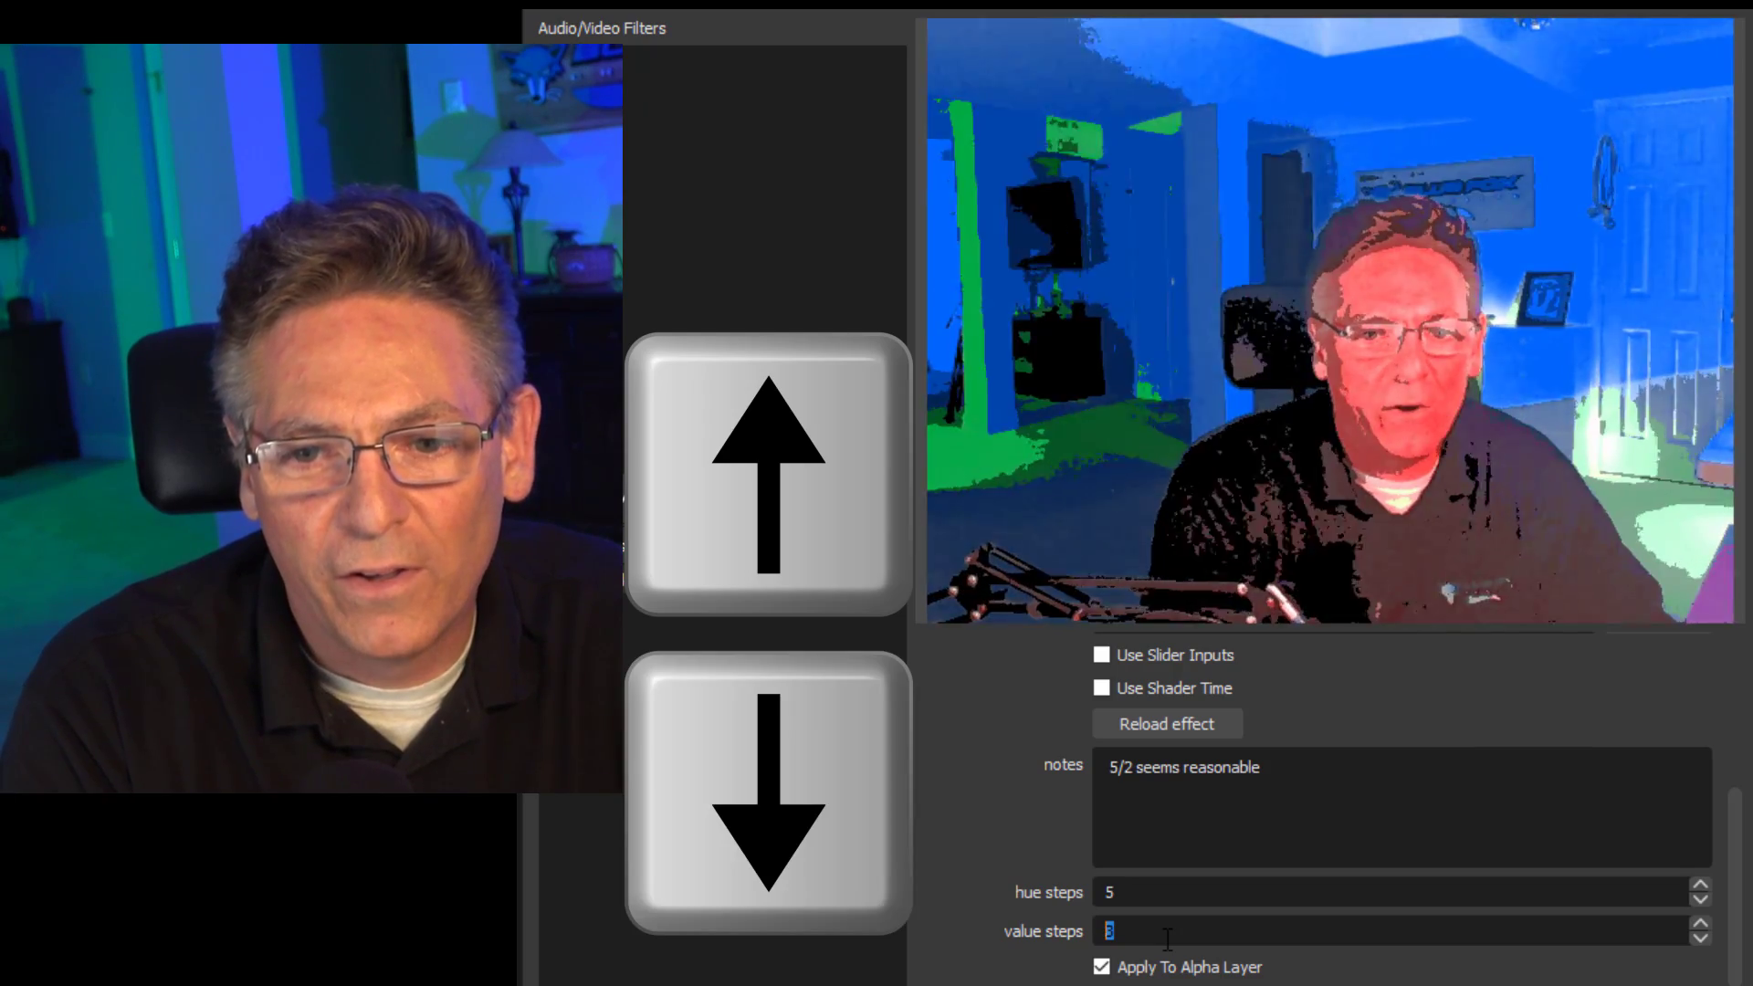
{"action": "key", "text": "Down"}
{"action": "key", "text": "Up"}
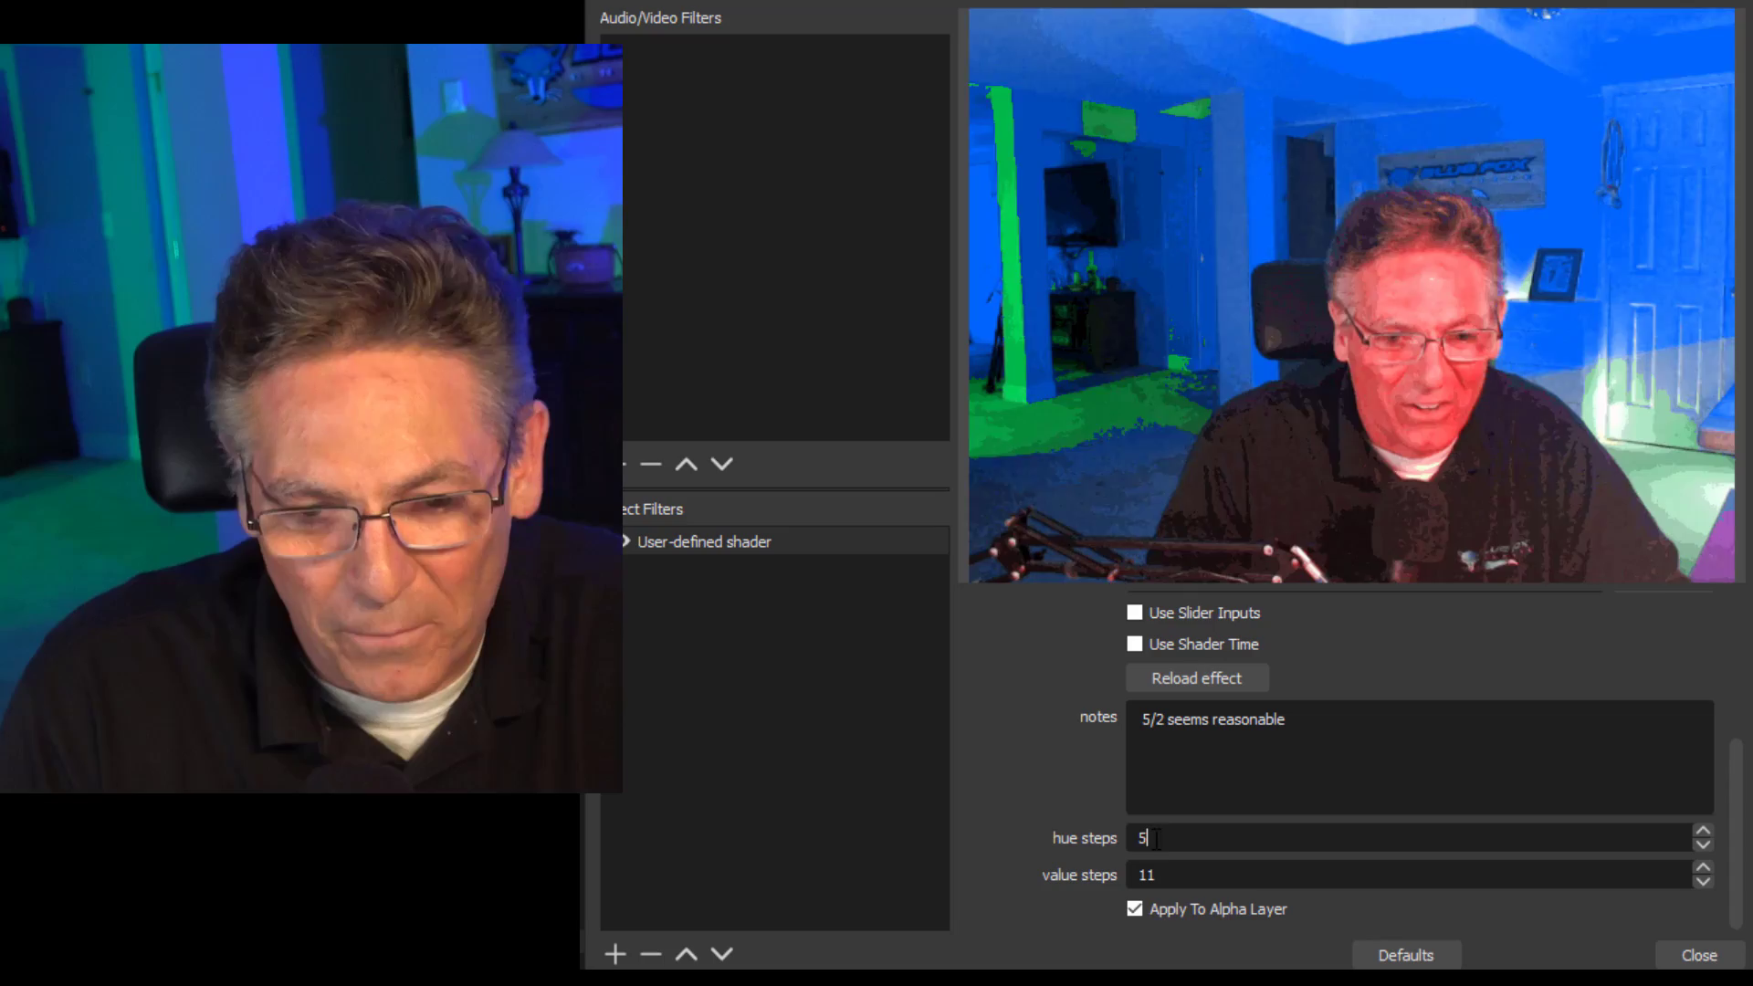
{"action": "scroll", "coordinate": [1162, 839], "scroll_direction": "up", "scroll_amount": 2}
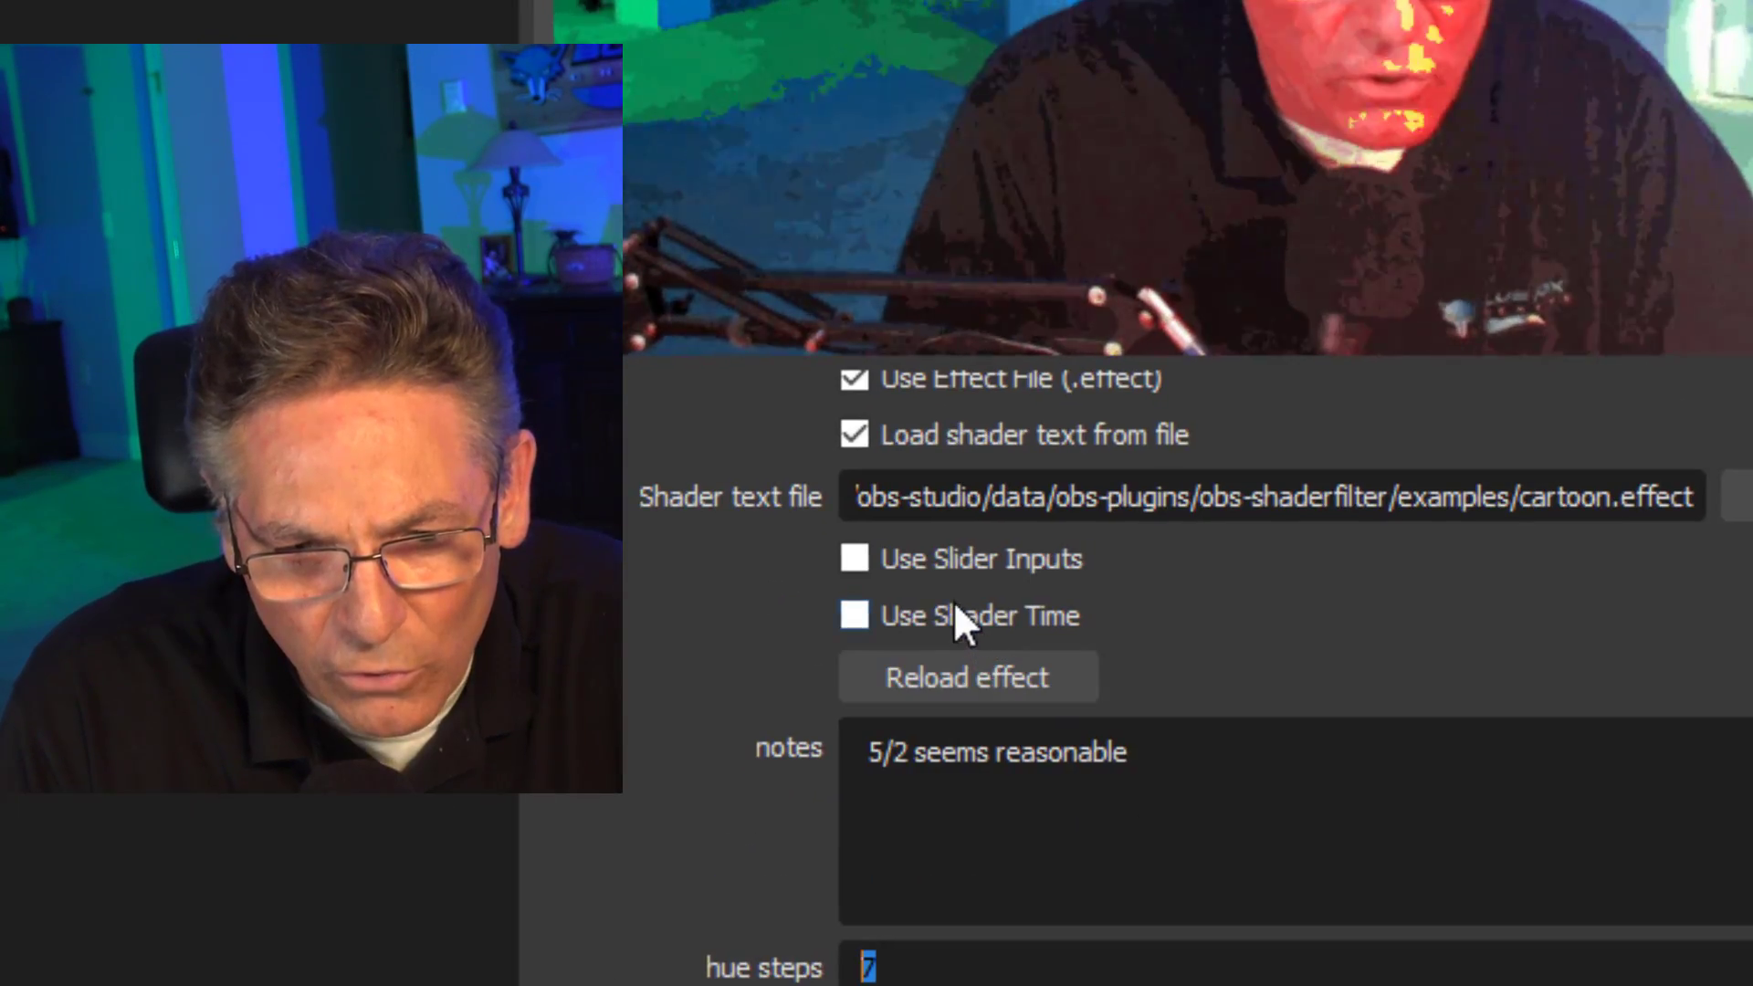
- Using slider inputs, set hue steps to -64 and value steps to 6, then return to number fields
{"action": "left_click", "coordinate": [852, 558]}
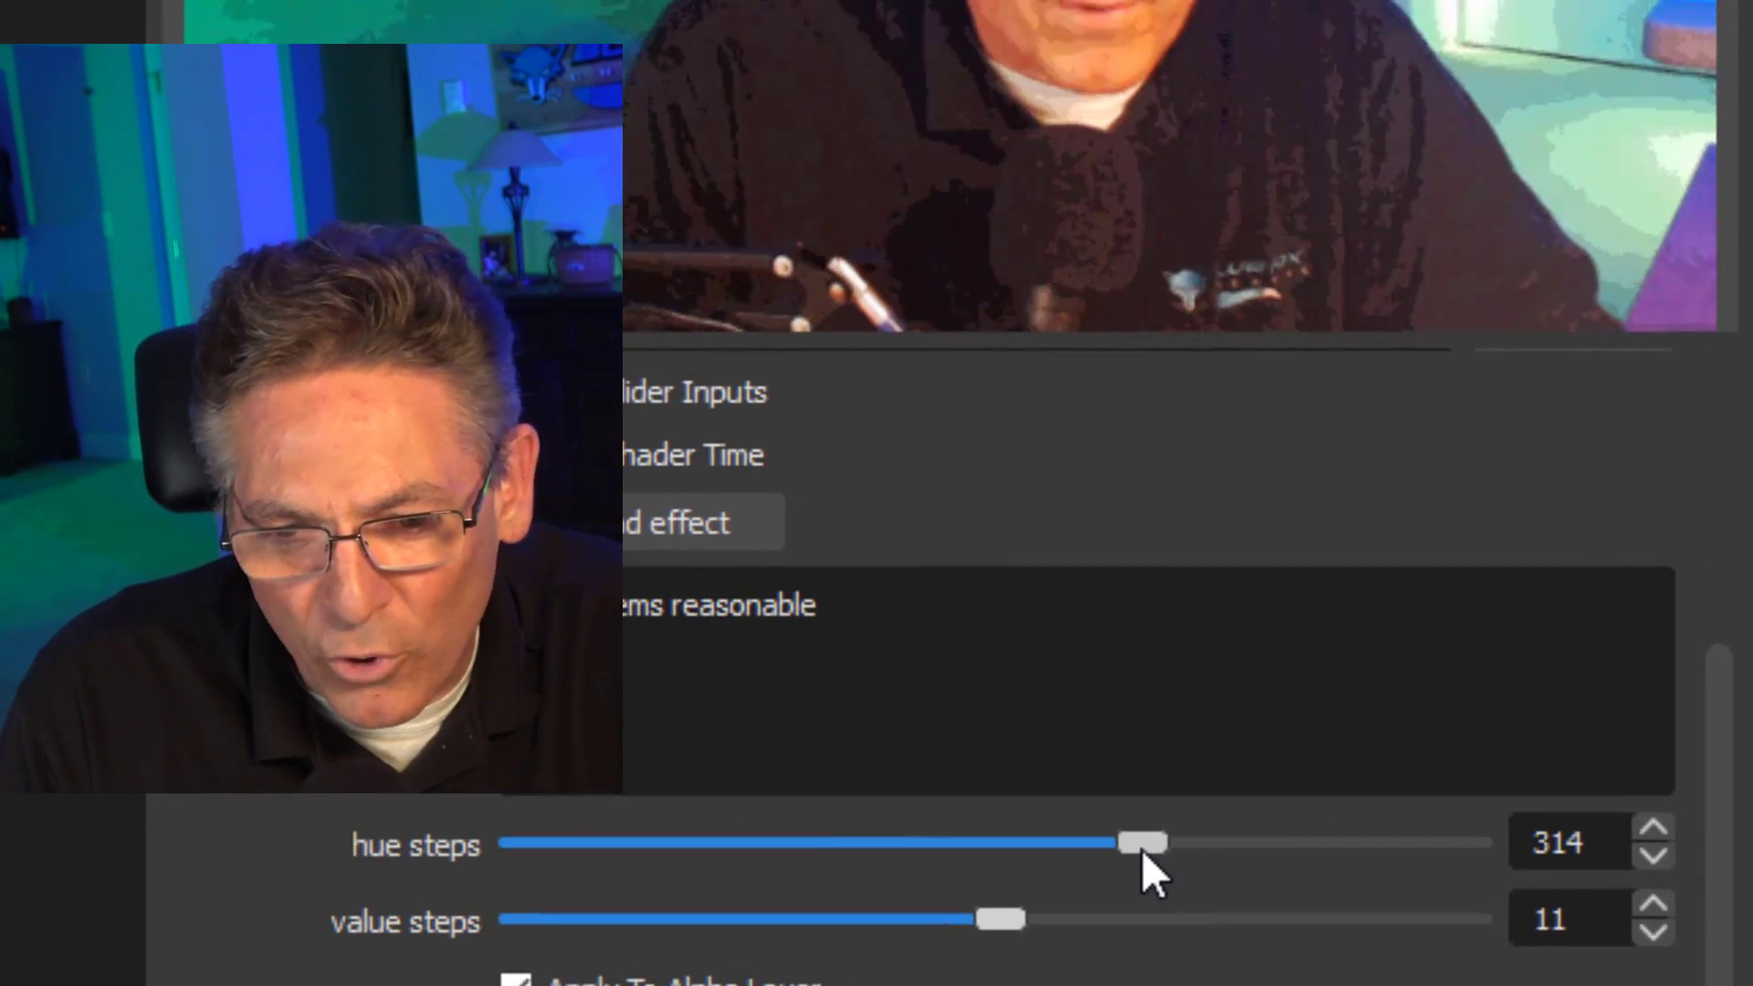
{"action": "mouse_move", "coordinate": [1140, 844]}
{"action": "left_mouse_down"}
{"action": "mouse_move", "coordinate": [1093, 866]}
{"action": "mouse_move", "coordinate": [946, 854]}
{"action": "left_mouse_up"}
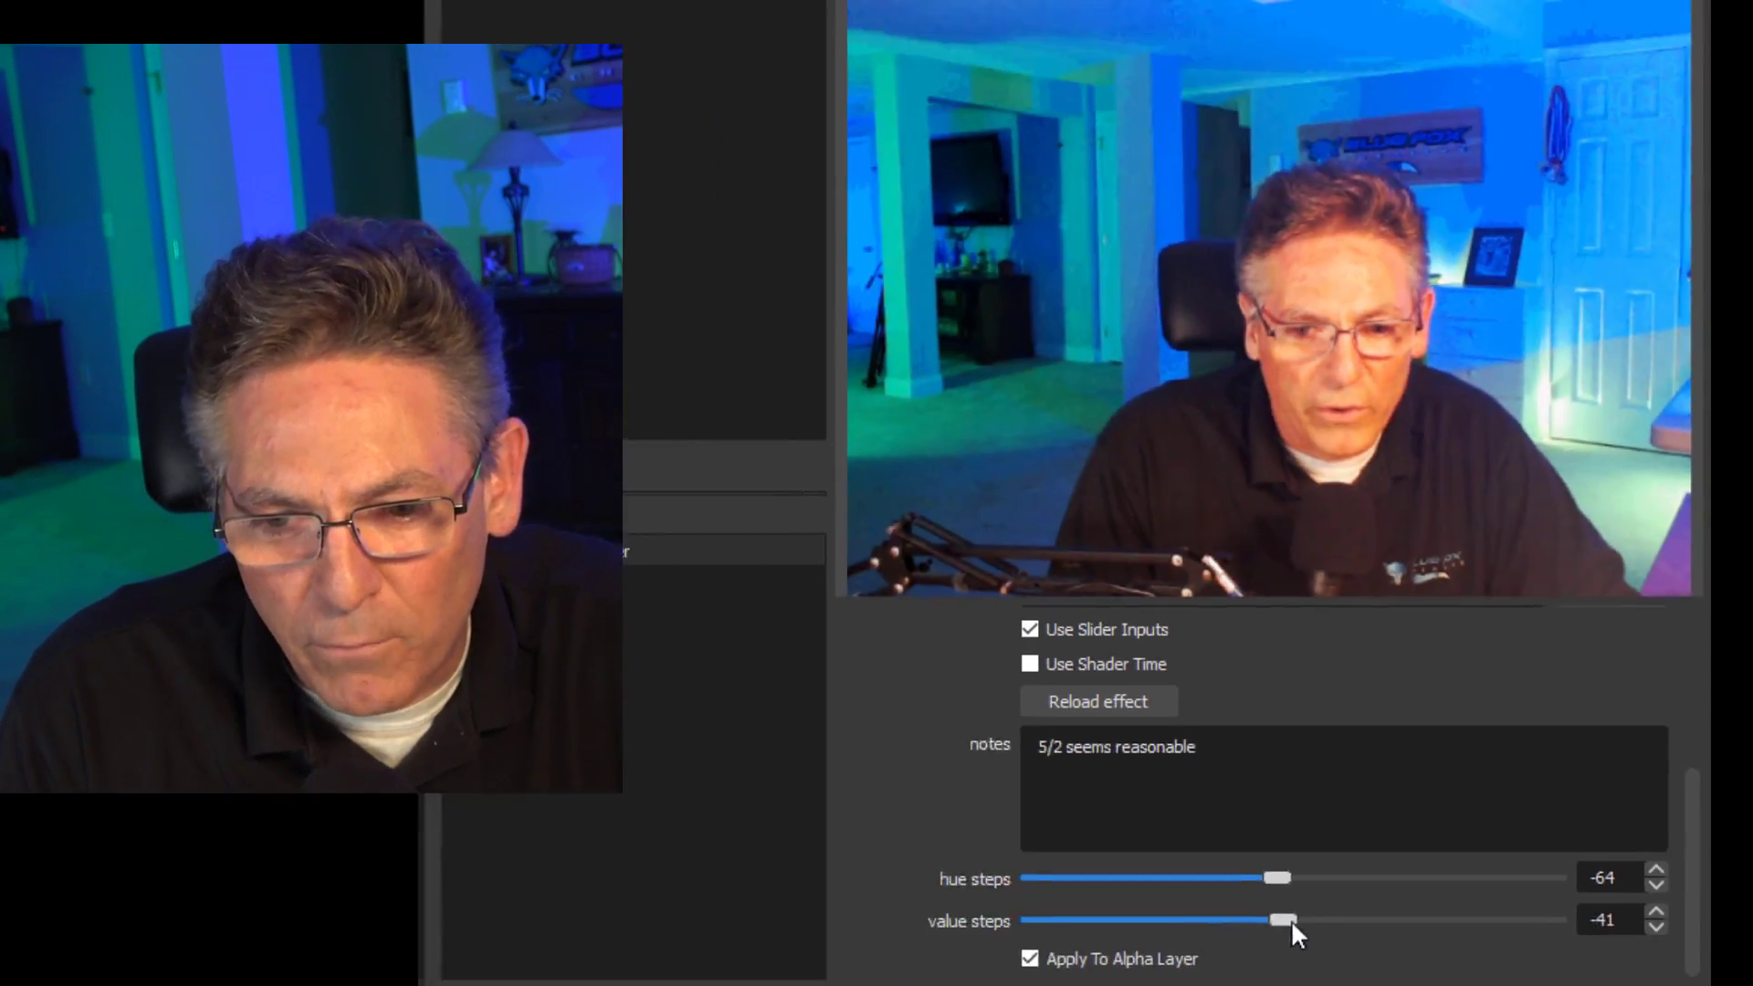
{"action": "left_click_drag", "start_coordinate": [1292, 920], "coordinate": [1331, 920]}
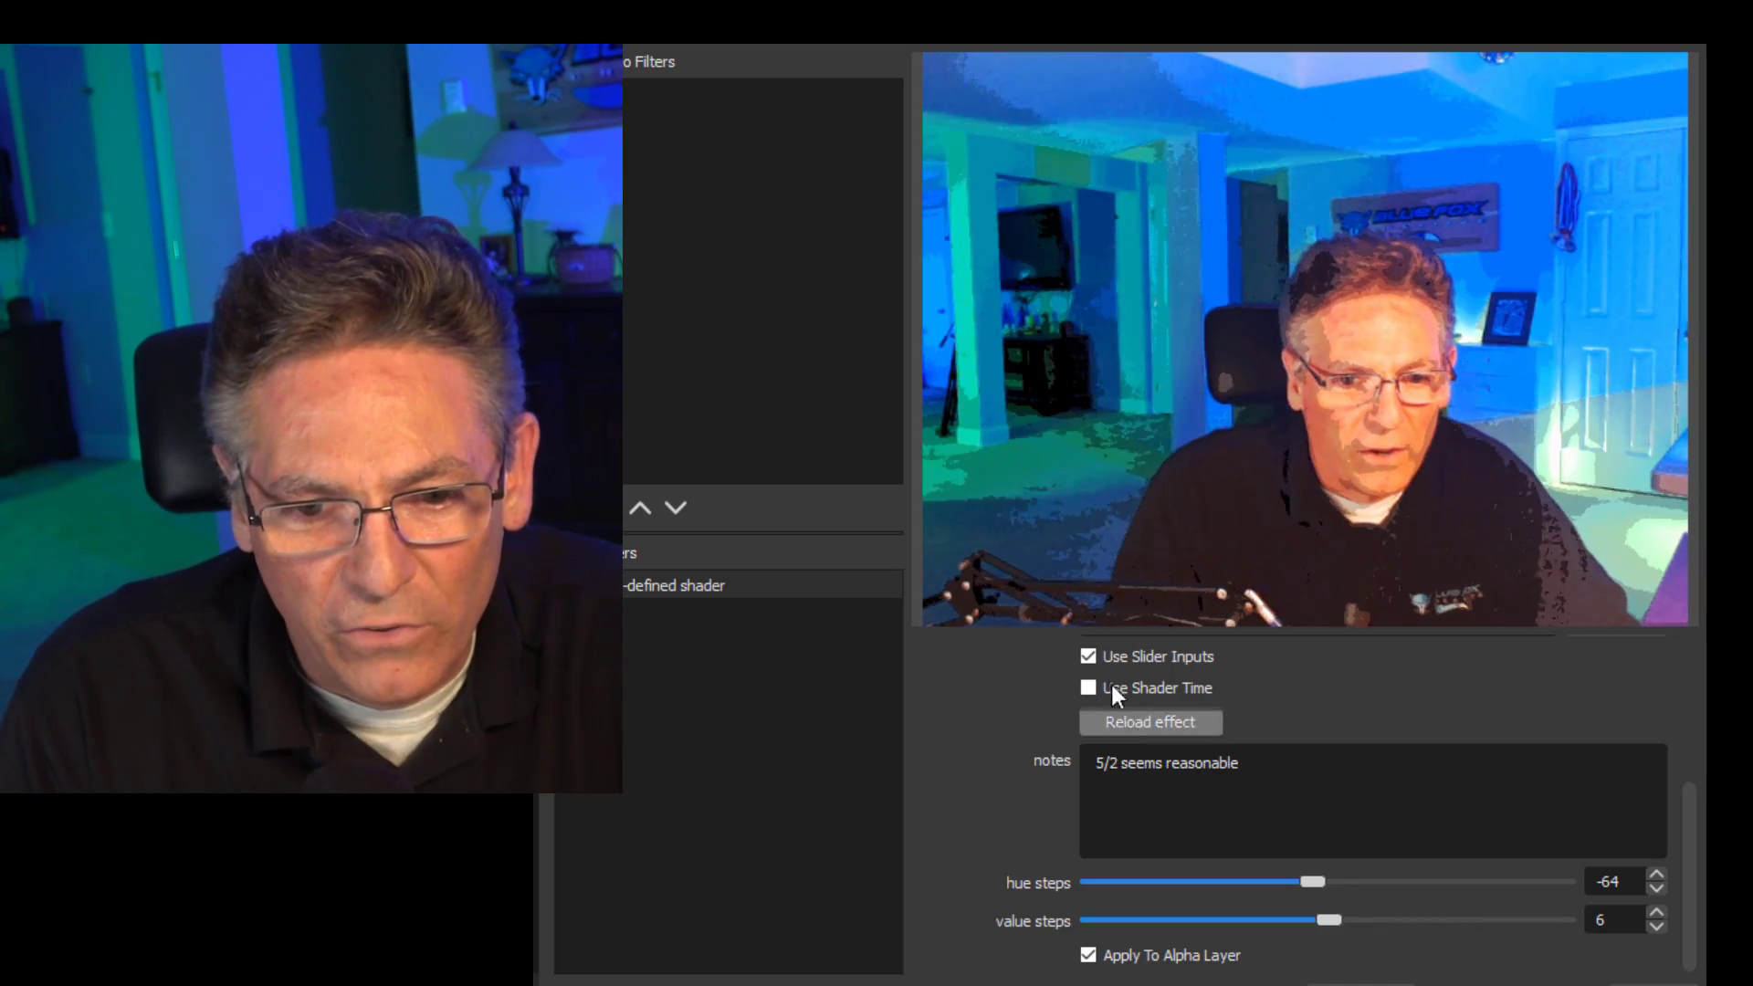
{"action": "left_click", "coordinate": [1088, 657]}
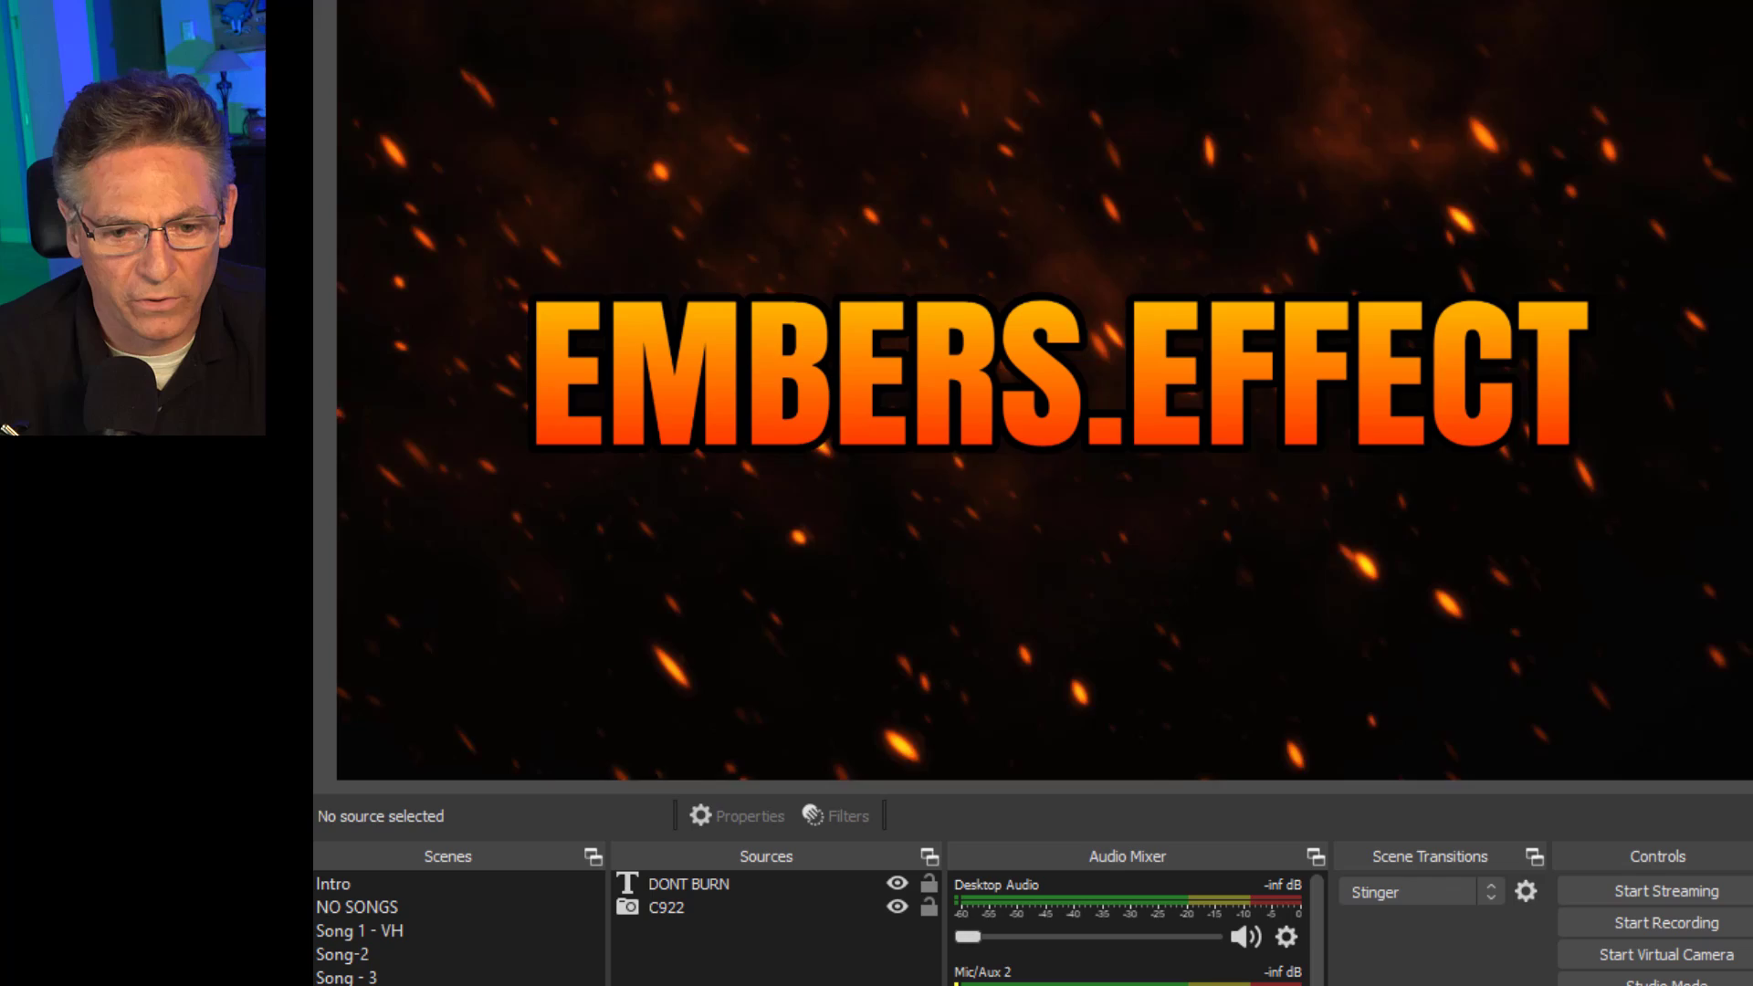
- Show the User-defined shader filter settings (embers.effect) on the C922 webcam source
{"action": "left_click", "coordinate": [676, 914]}
{"action": "right_click", "coordinate": [681, 905]}
{"action": "left_click", "coordinate": [692, 908]}
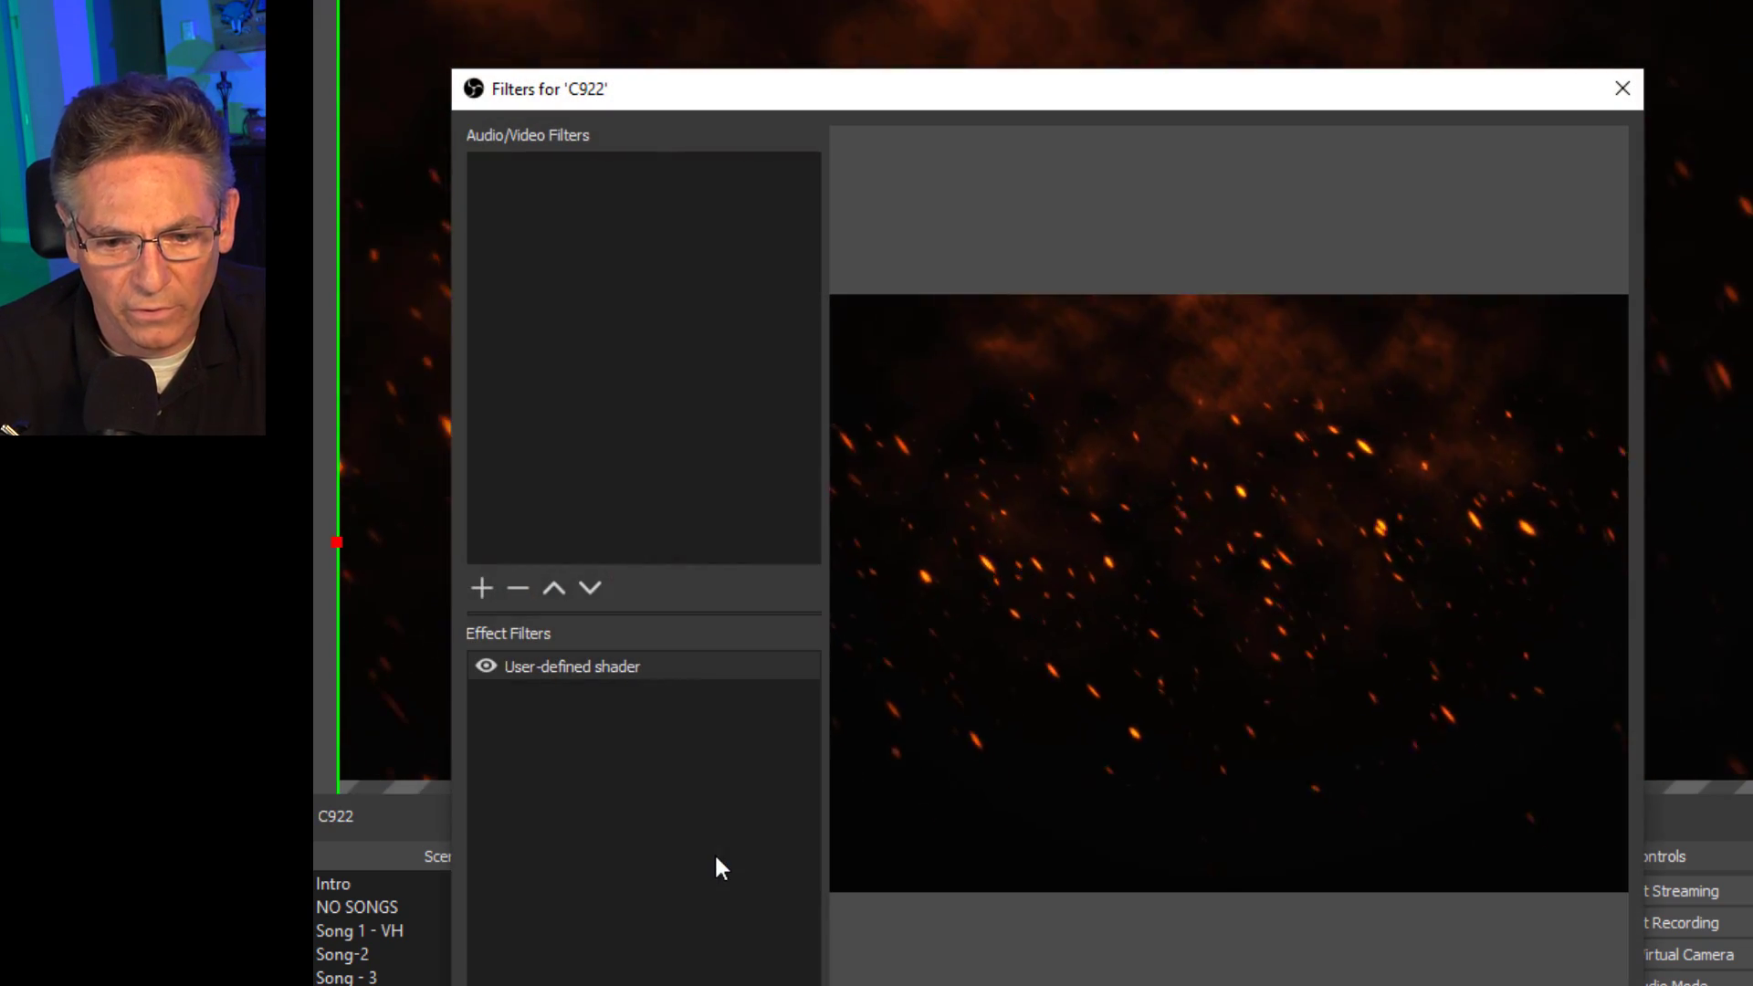
{"action": "left_click", "coordinate": [613, 666]}
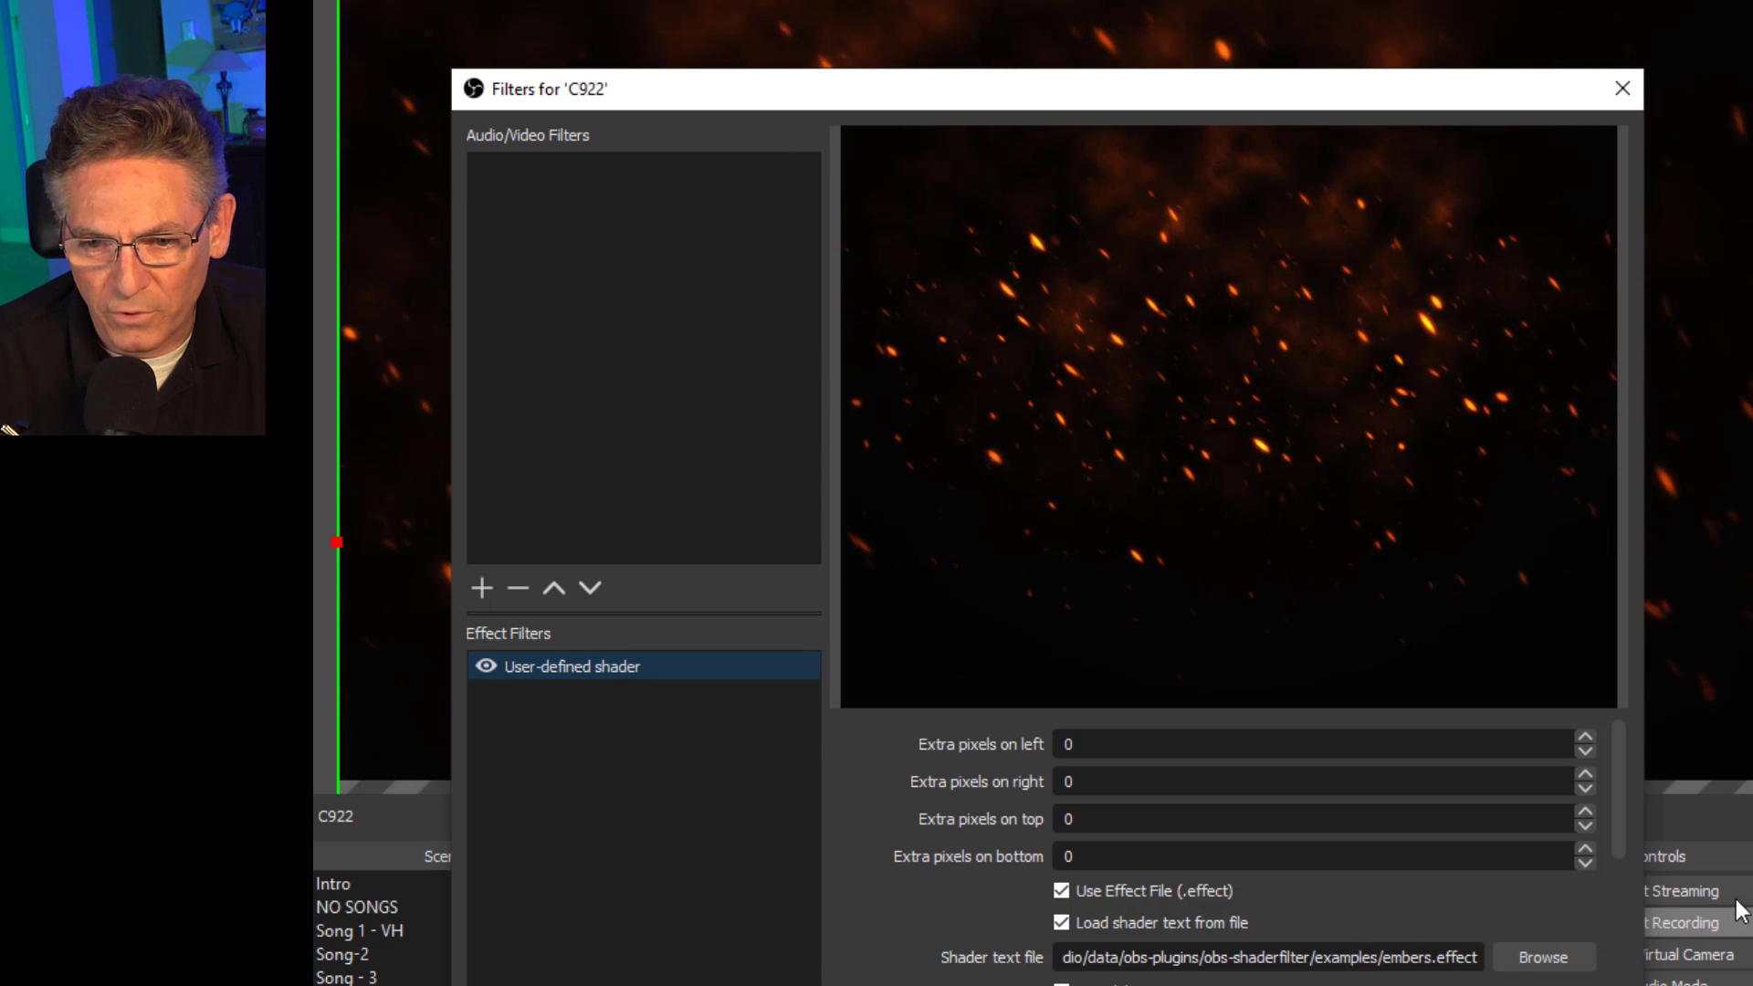
{"action": "scroll", "coordinate": [1618, 832], "scroll_direction": "down", "scroll_amount": 3}
{"action": "scroll", "coordinate": [1617, 853], "scroll_direction": "down", "scroll_amount": 3}
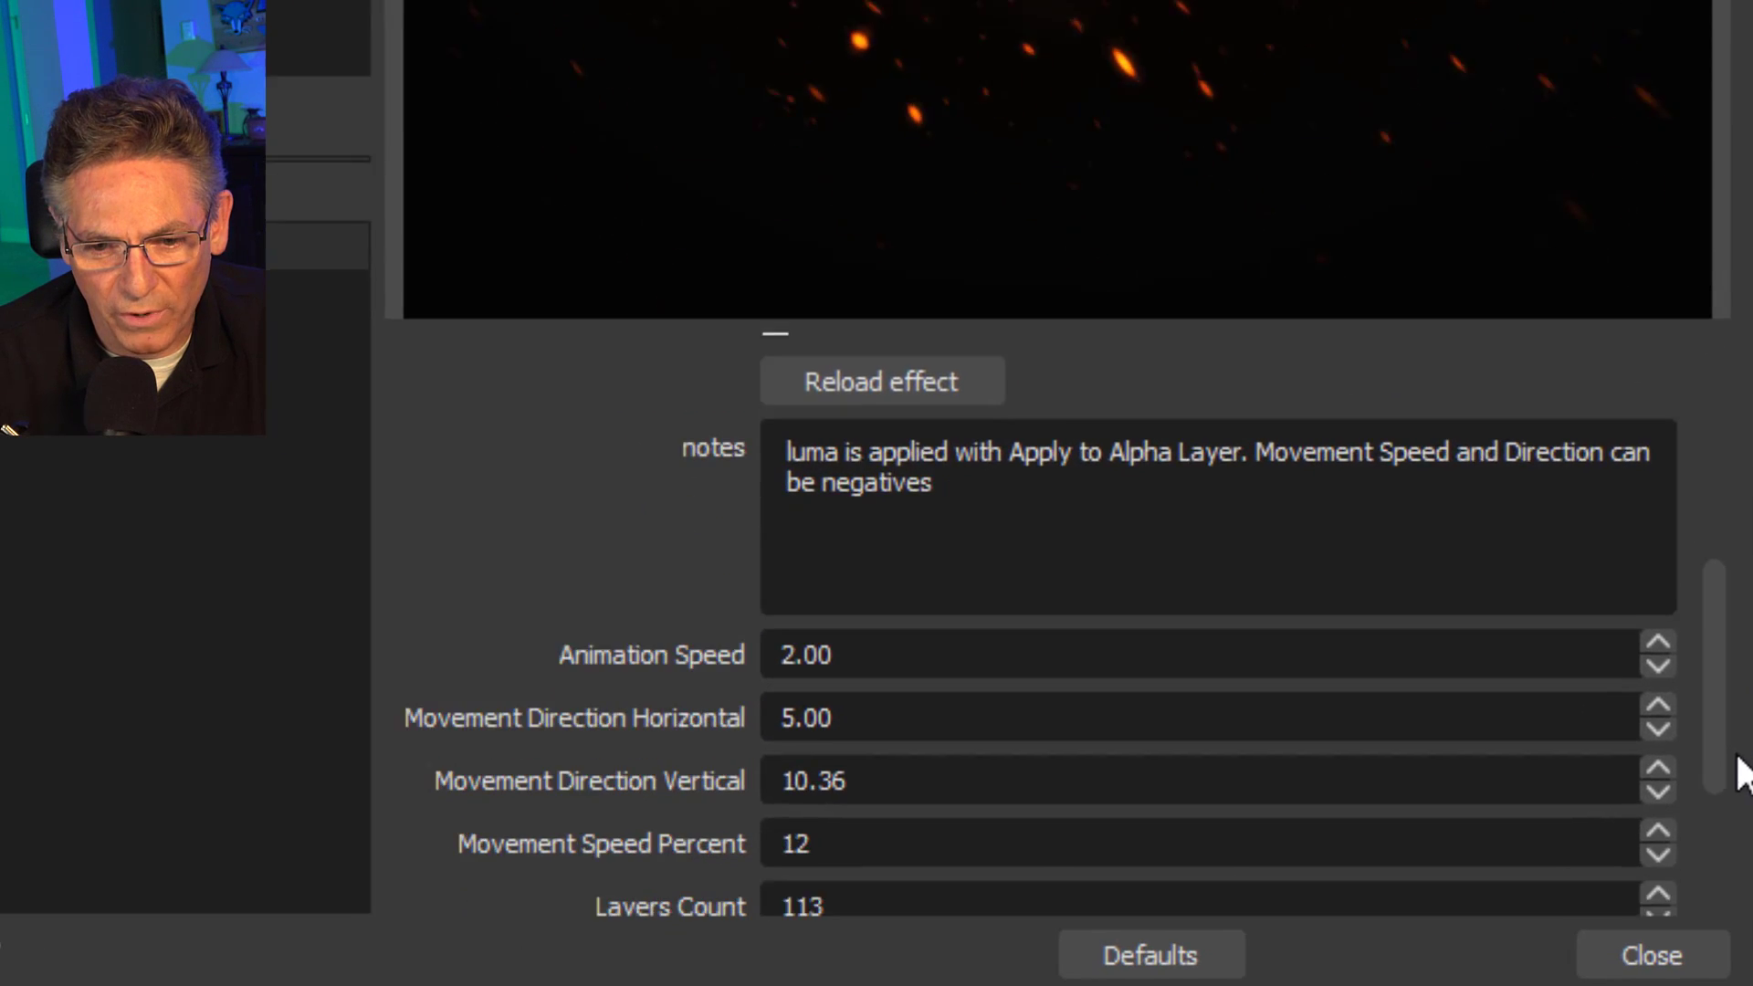
{"action": "scroll", "coordinate": [1744, 775], "scroll_direction": "down", "scroll_amount": 2}
{"action": "scroll", "coordinate": [1743, 774], "scroll_direction": "down", "scroll_amount": 2}
{"action": "scroll", "coordinate": [1744, 775], "scroll_direction": "down", "scroll_amount": 1}
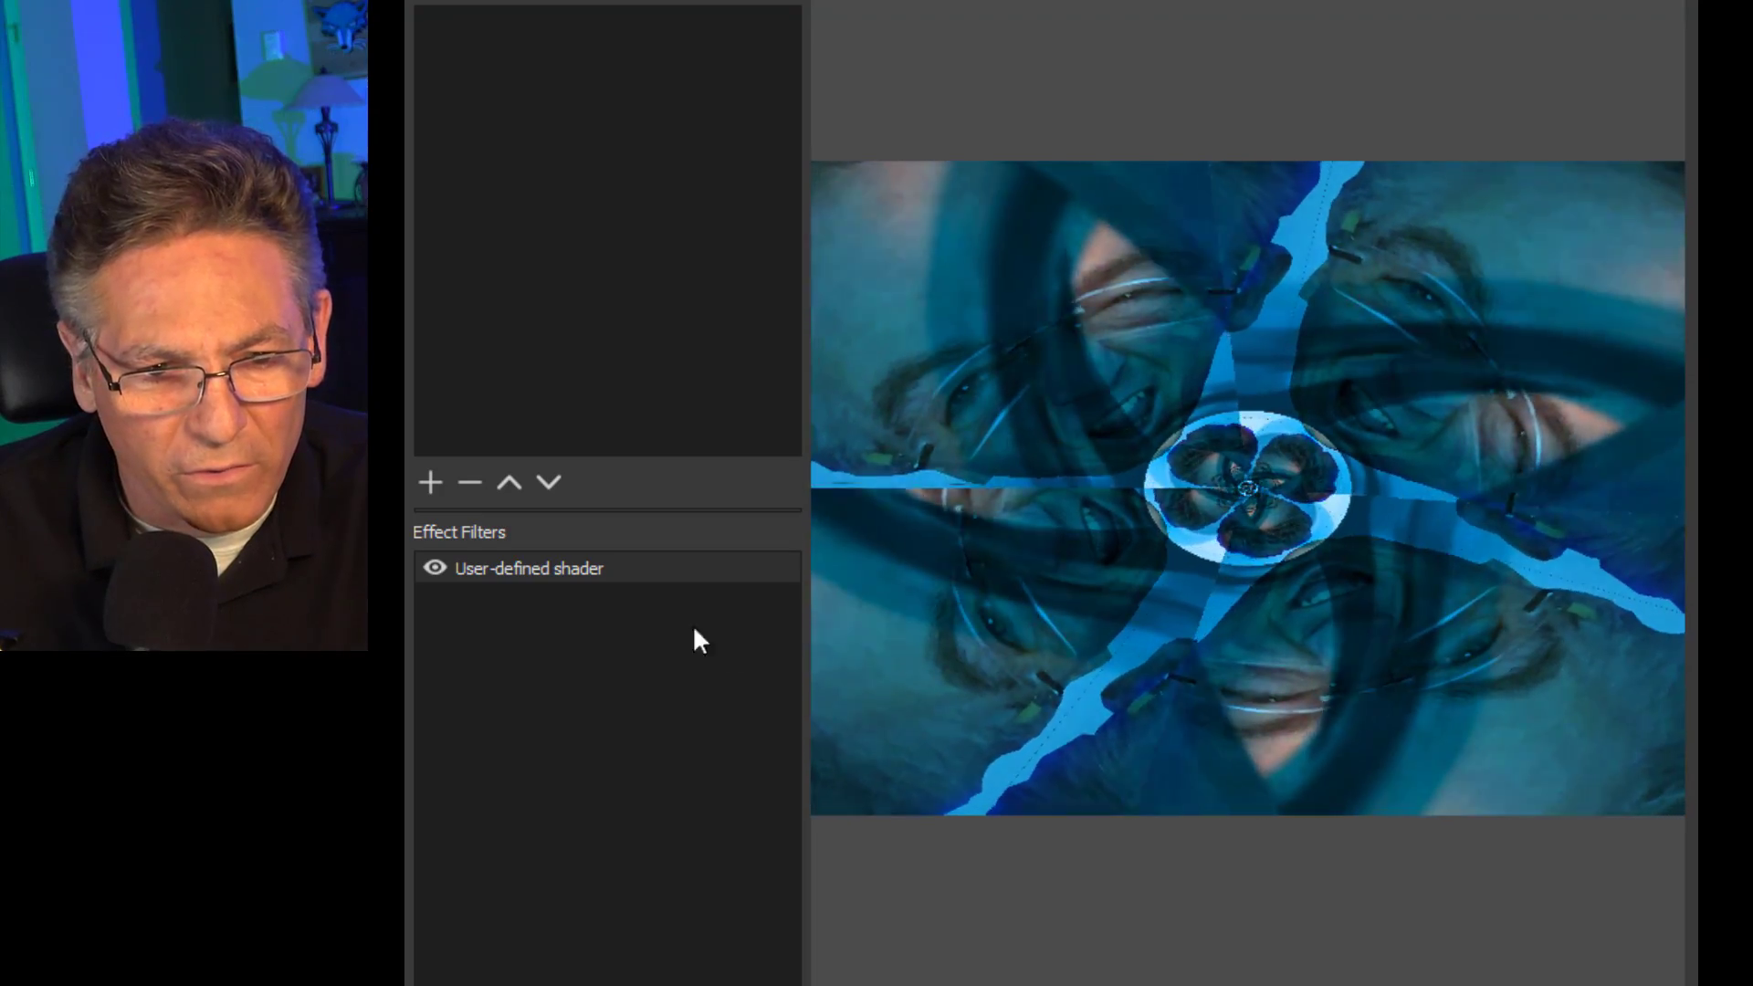
- Edit the animated texture shader's polar height and vertical speed percent values
{"action": "left_click", "coordinate": [623, 567]}
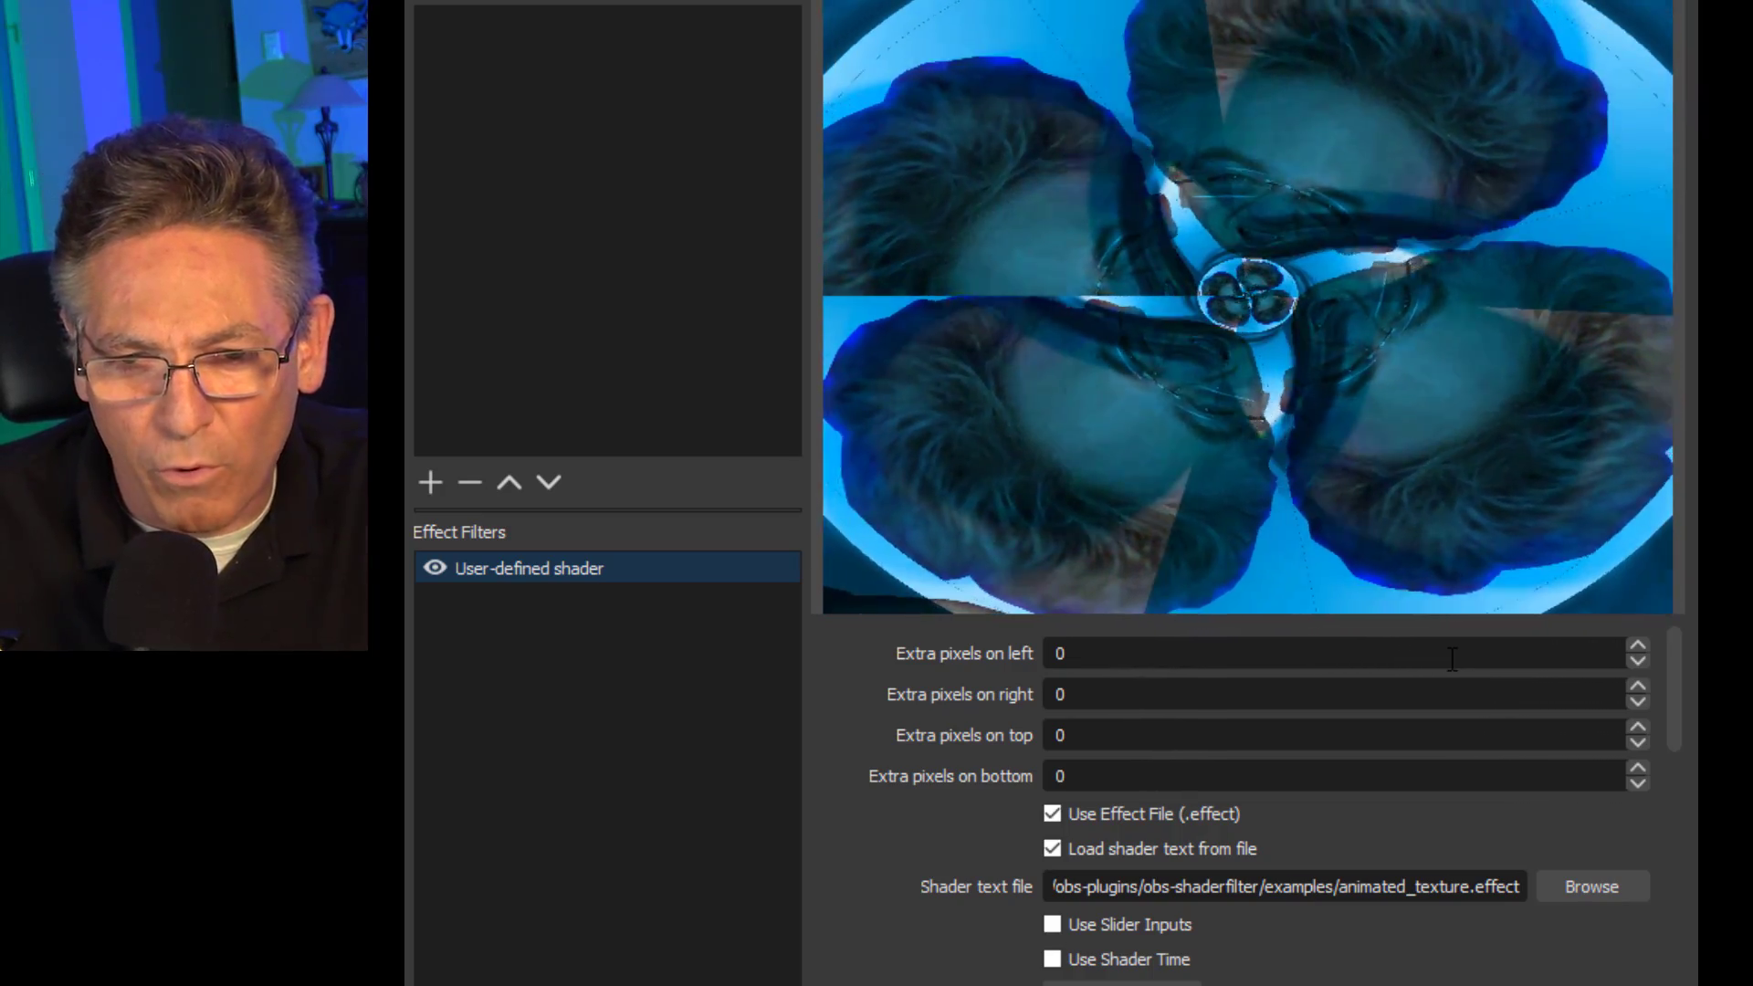
{"action": "scroll", "coordinate": [1491, 800], "scroll_direction": "down", "scroll_amount": 3}
{"action": "scroll", "coordinate": [1480, 809], "scroll_direction": "down", "scroll_amount": 3}
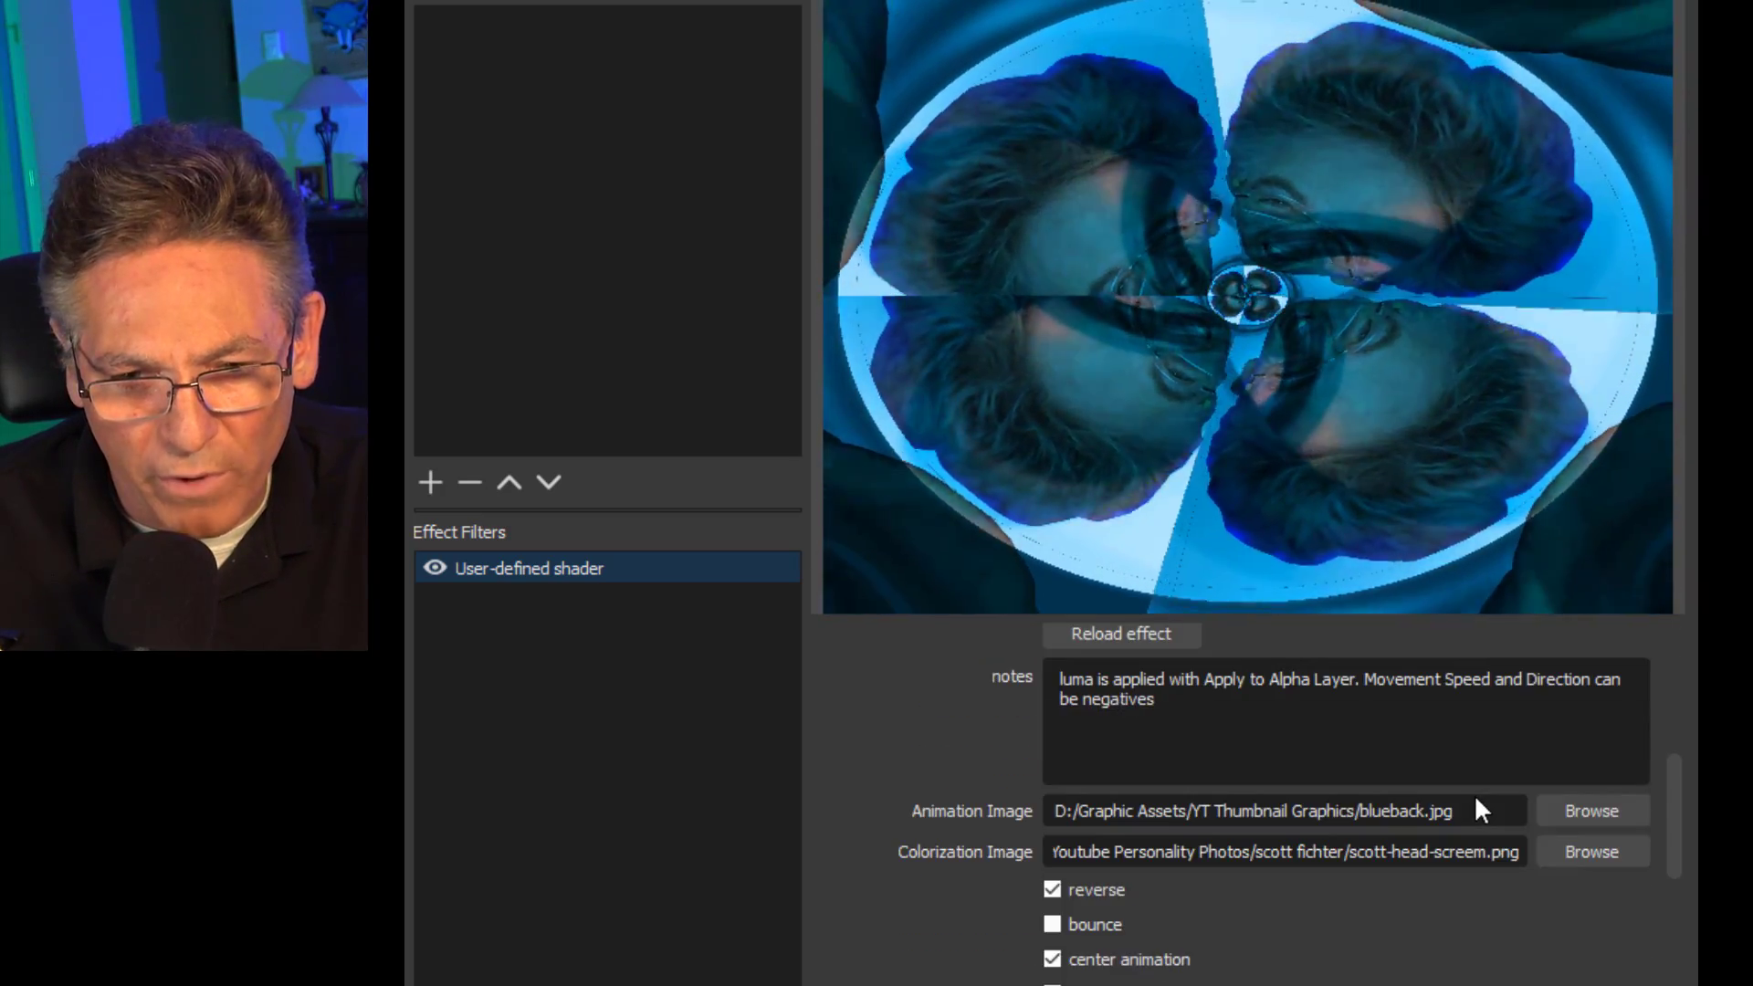
{"action": "scroll", "coordinate": [1481, 809], "scroll_direction": "down", "scroll_amount": 3}
{"action": "scroll", "coordinate": [1482, 810], "scroll_direction": "down", "scroll_amount": 2}
{"action": "double_click", "coordinate": [1492, 726]}
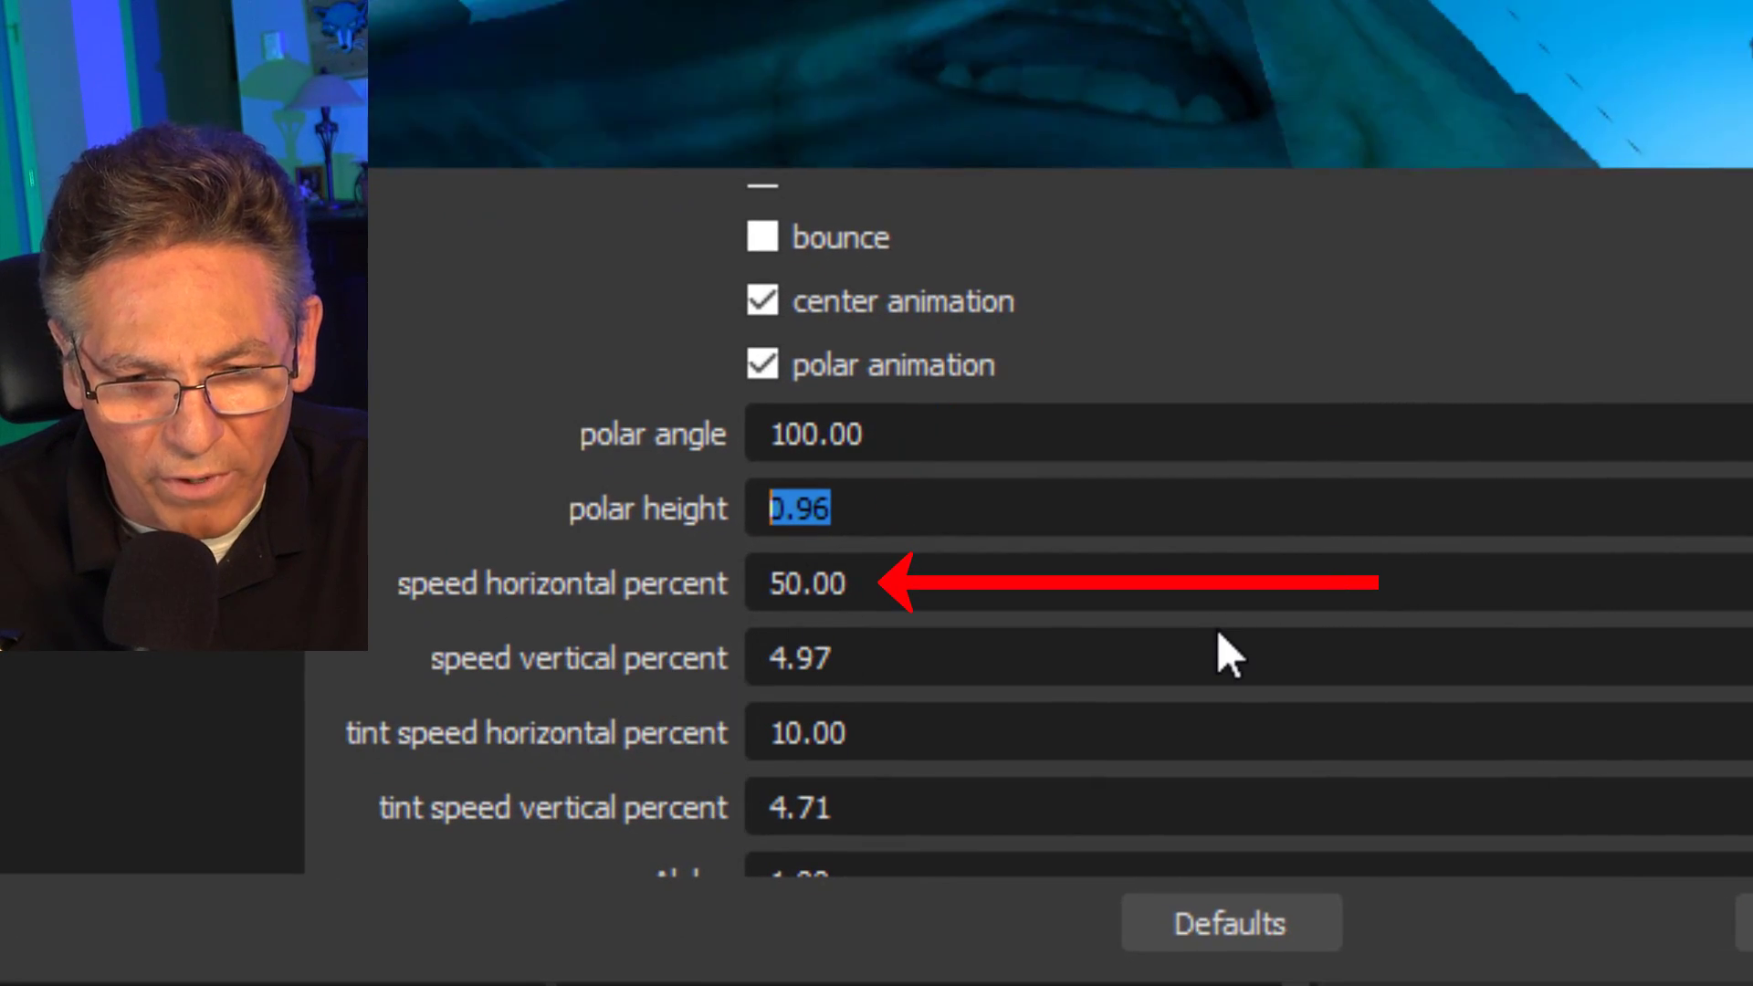
{"action": "double_click", "coordinate": [1218, 644]}
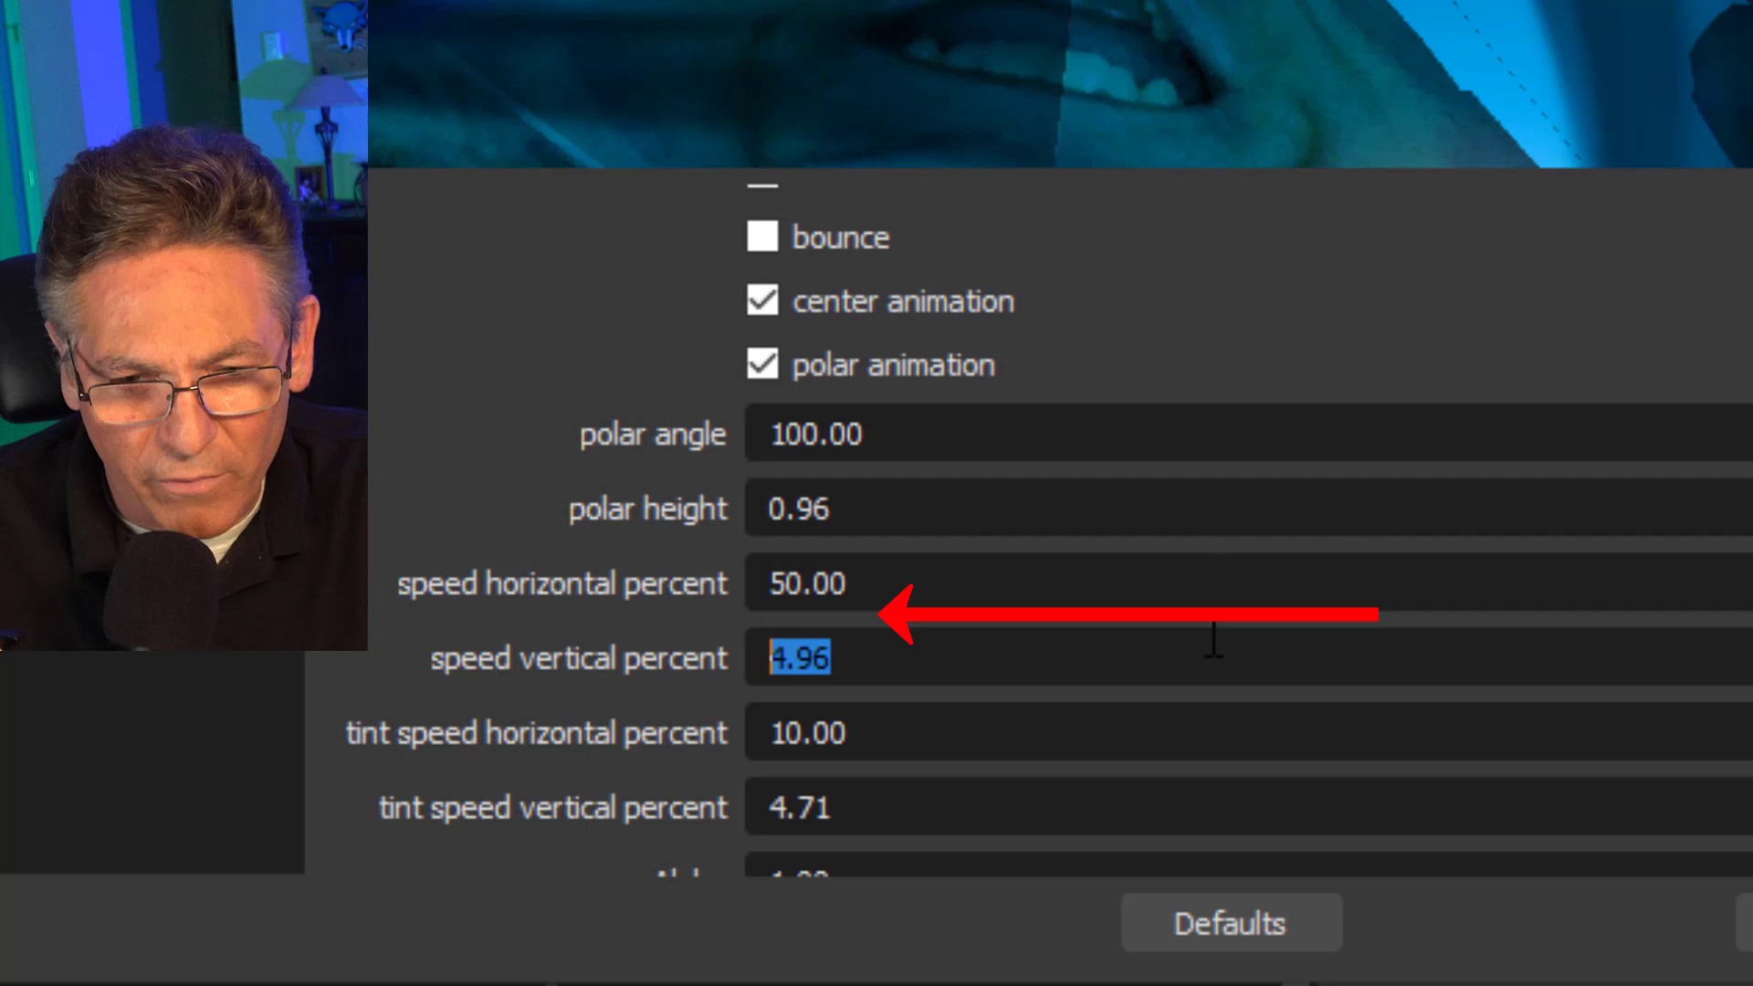
{"action": "scroll", "coordinate": [614, 771], "scroll_direction": "down", "scroll_amount": 2}
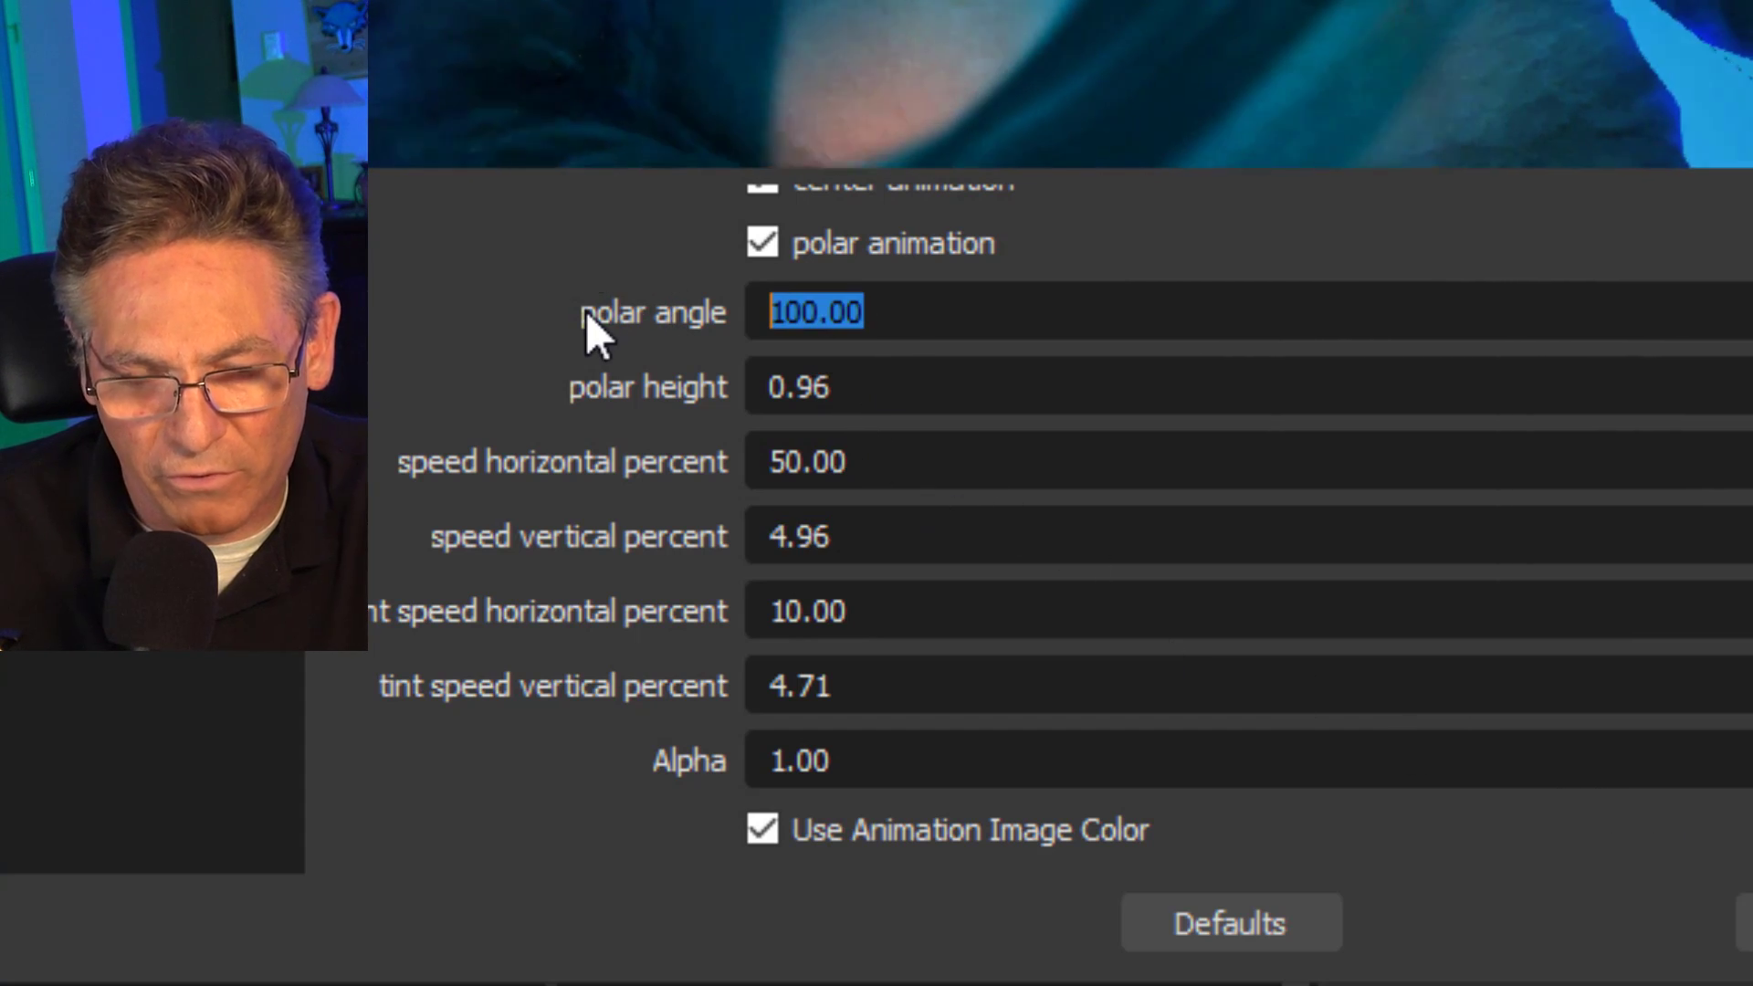
{"action": "type", "text": "50"}
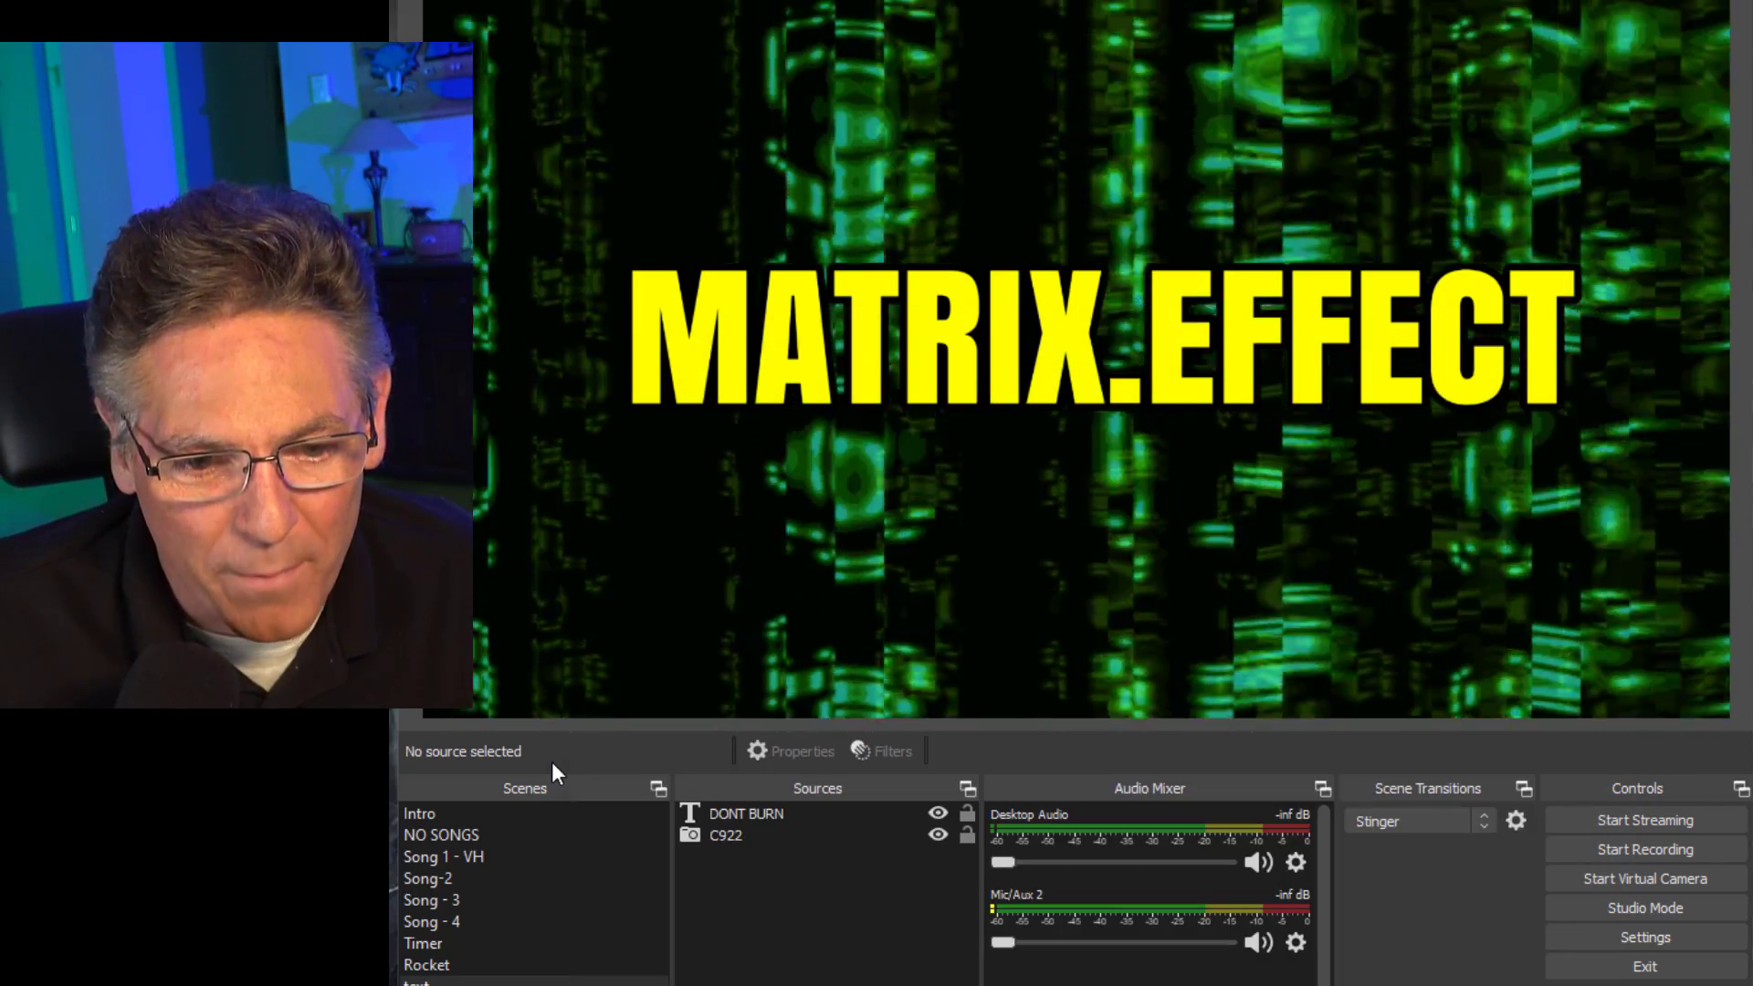
- Show the User-defined shader filter settings on the C922 webcam to load the pulse example effect
{"action": "left_click", "coordinate": [731, 835]}
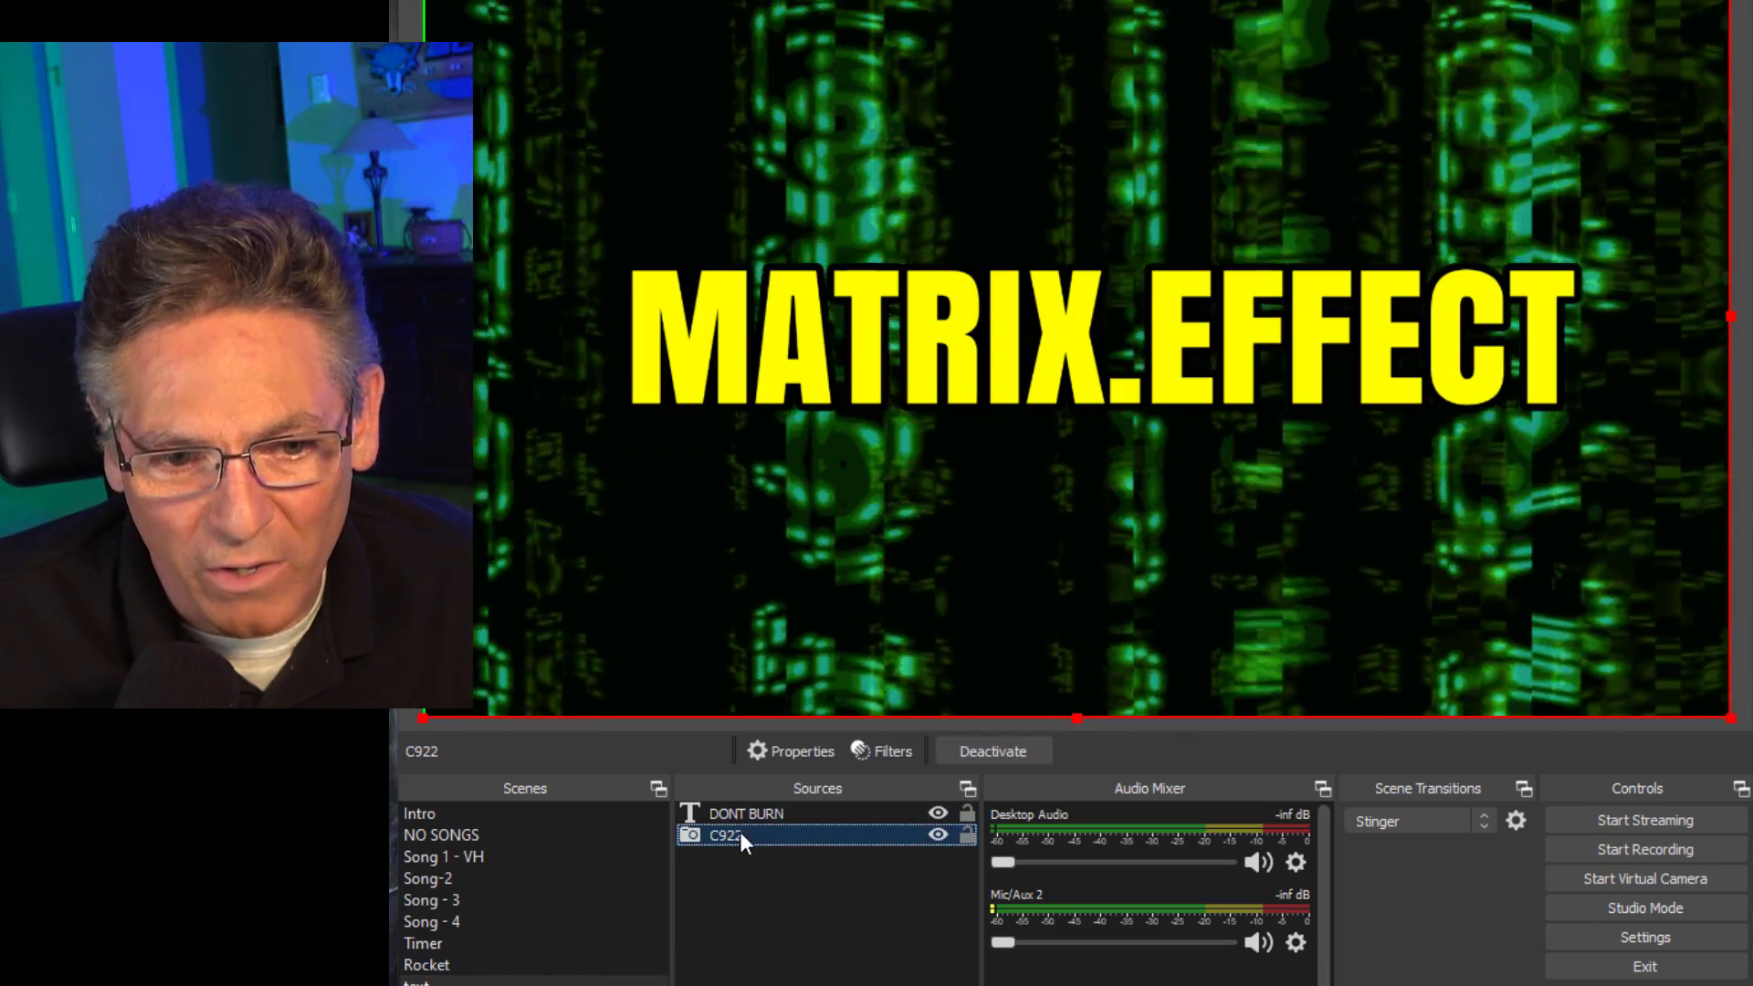
{"action": "right_click", "coordinate": [739, 832]}
{"action": "left_click", "coordinate": [794, 787]}
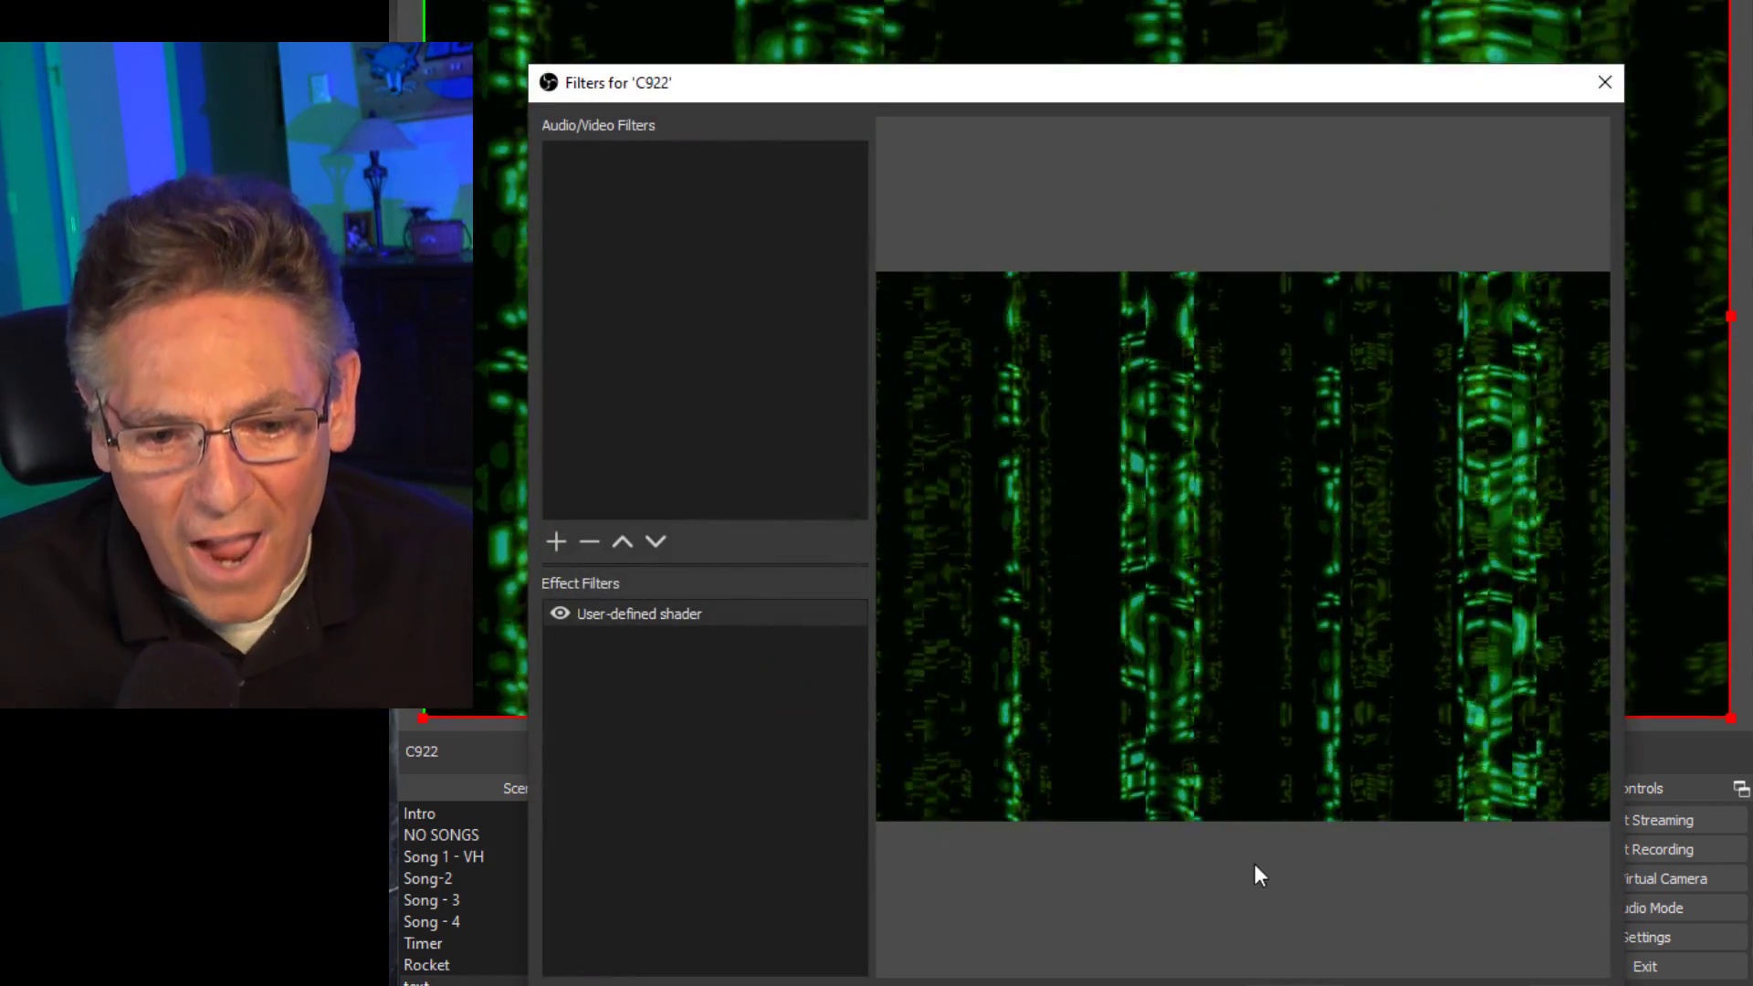
{"action": "left_click", "coordinate": [650, 613]}
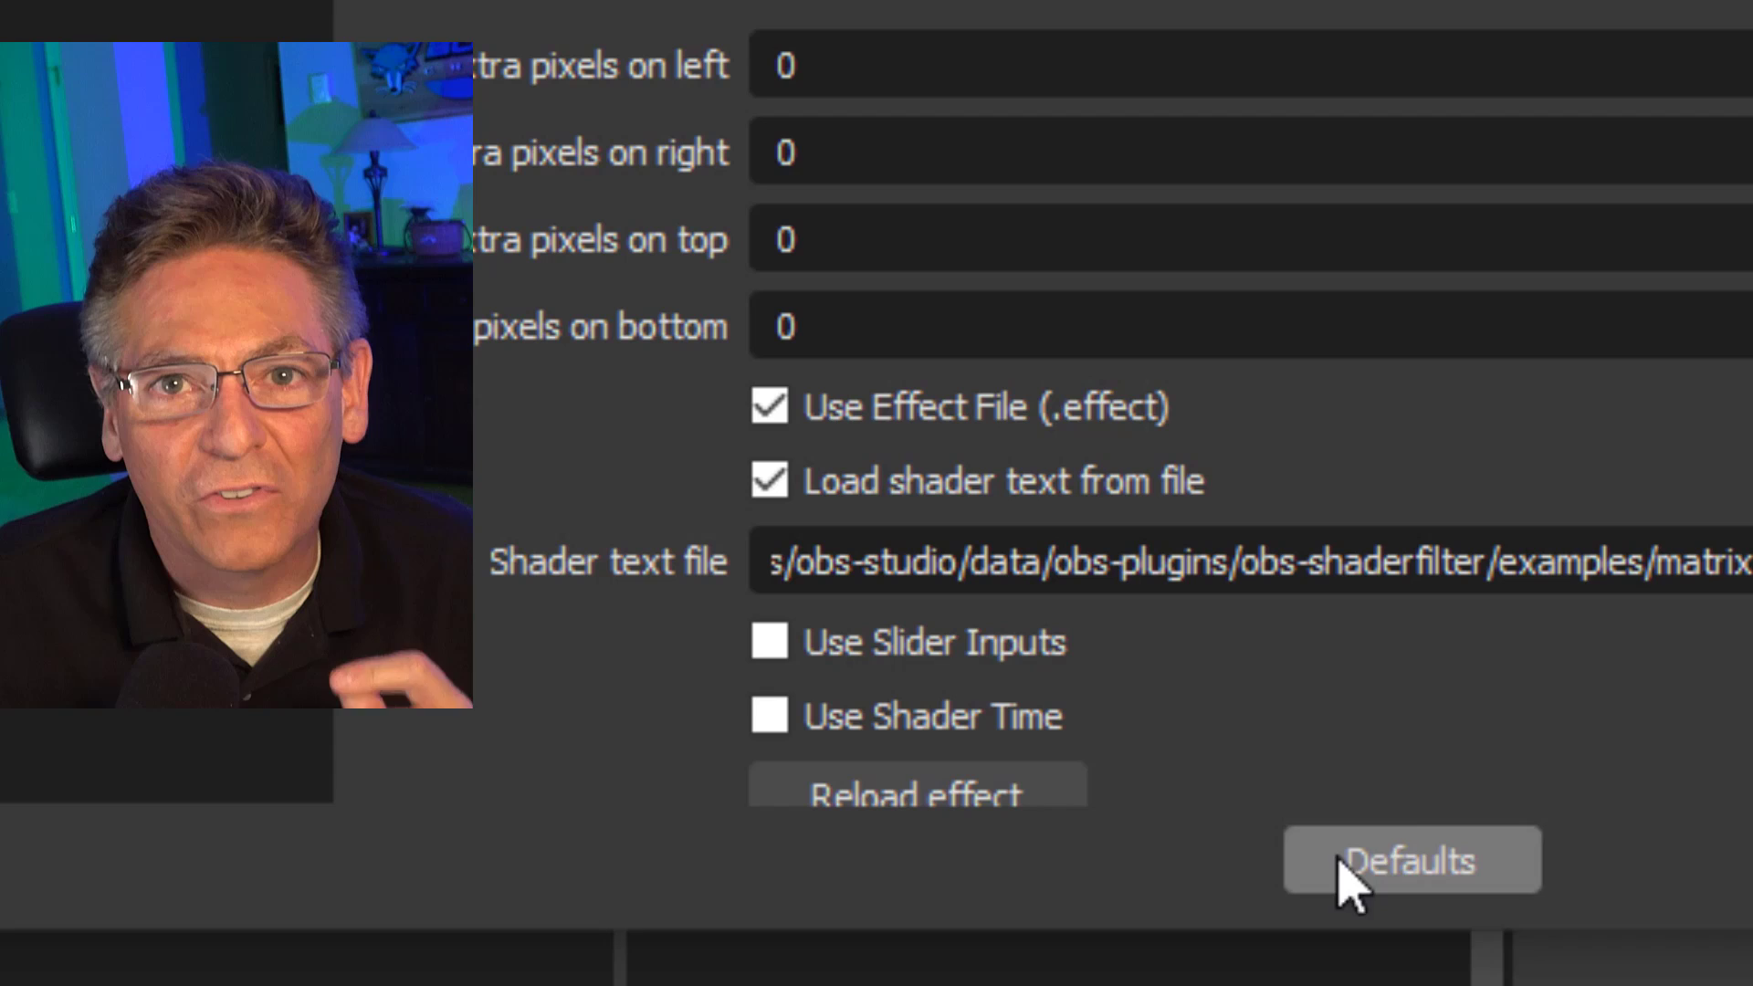